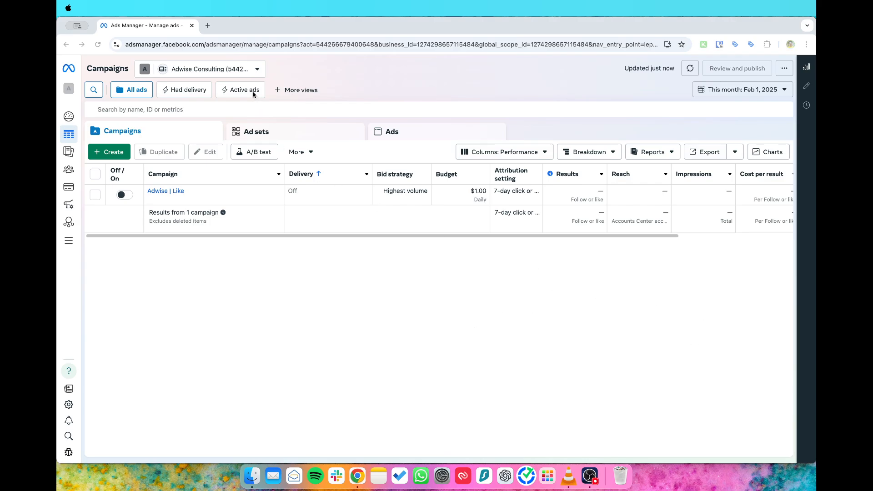
# Open Ads Manager in a new browser tab and switch to the Adwise Consulting ad account.
pyautogui.click(207, 25)
pyautogui.write('ads')
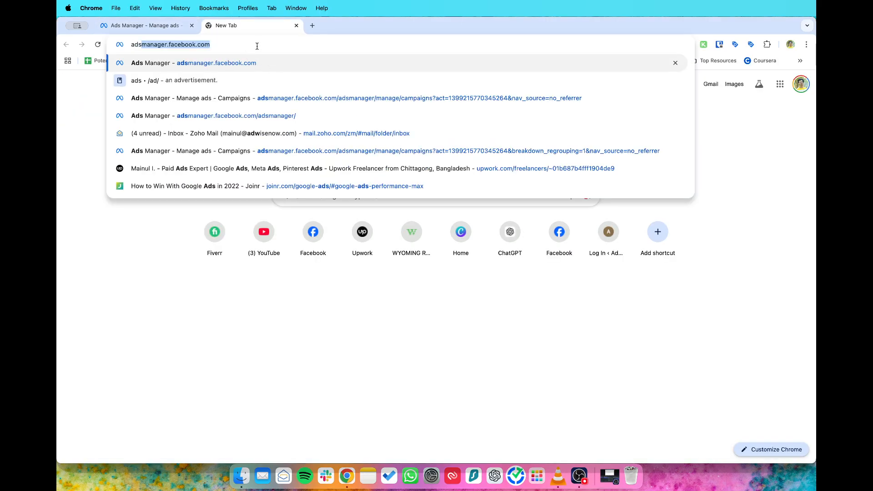
pyautogui.press('Return')
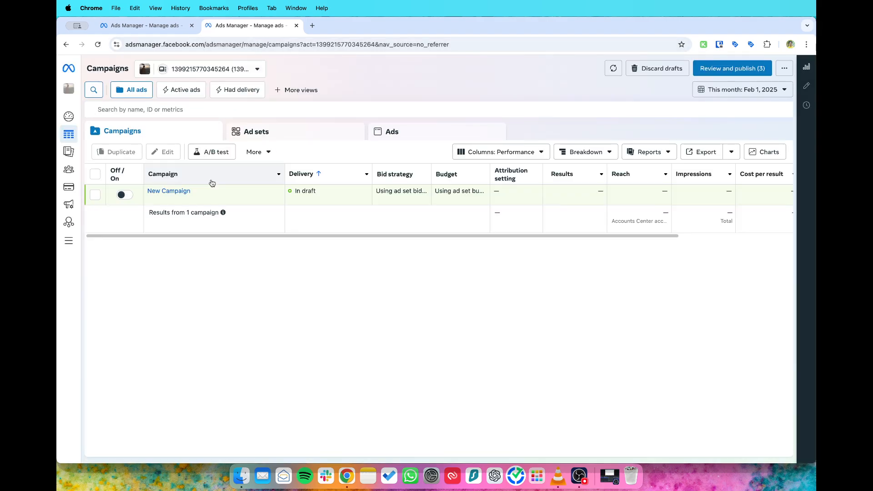
pyautogui.click(232, 74)
pyautogui.click(190, 142)
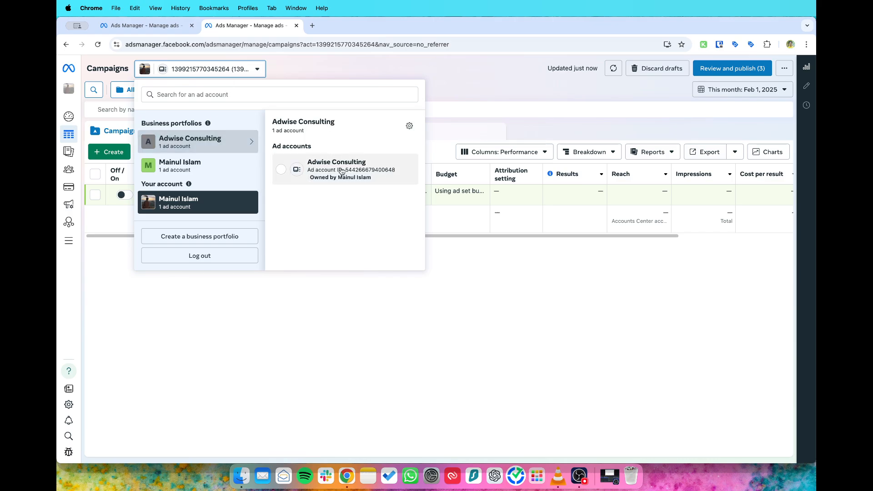
pyautogui.click(339, 171)
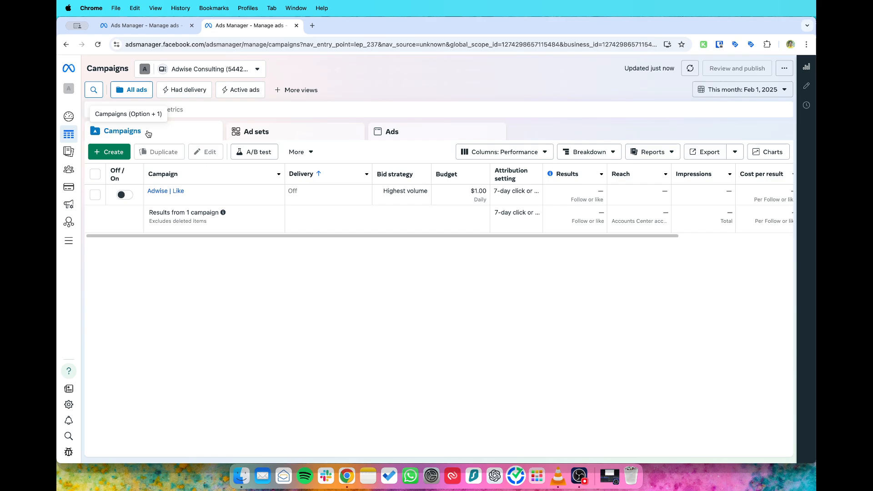
# Create a new campaign with the Auction buying type, the Leads objective and the manual leads campaign setup.
pyautogui.click(262, 136)
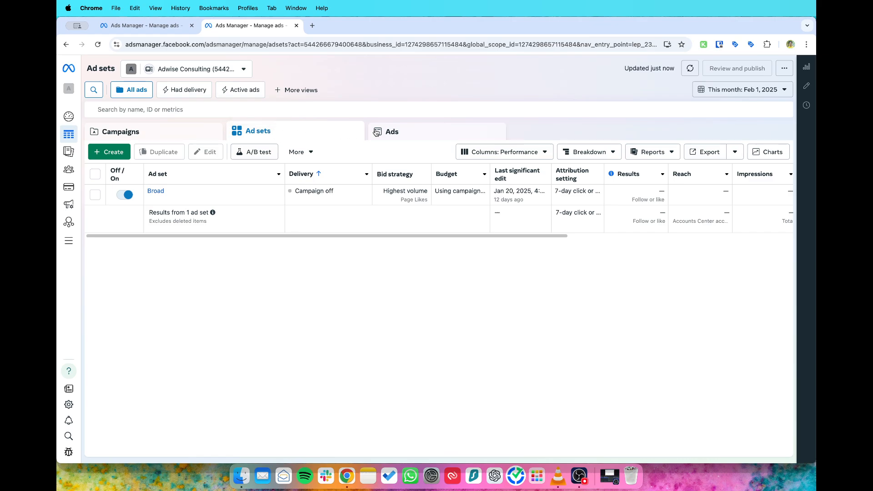
pyautogui.click(131, 132)
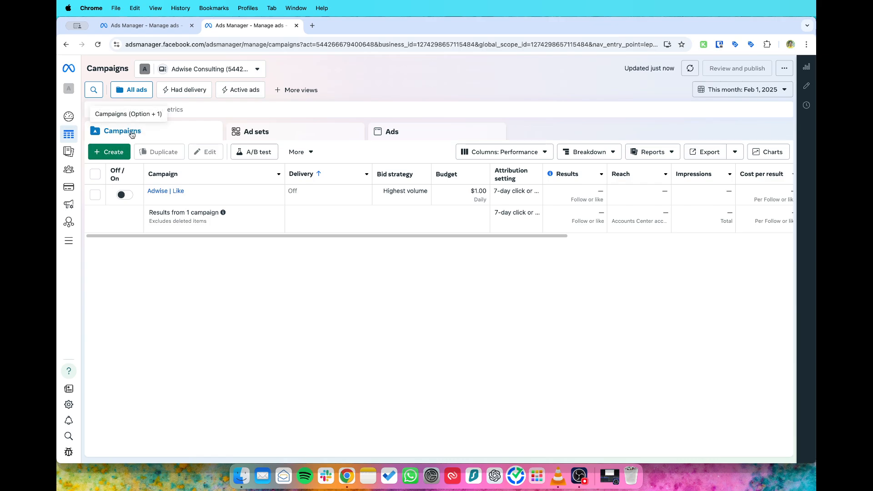
pyautogui.click(110, 153)
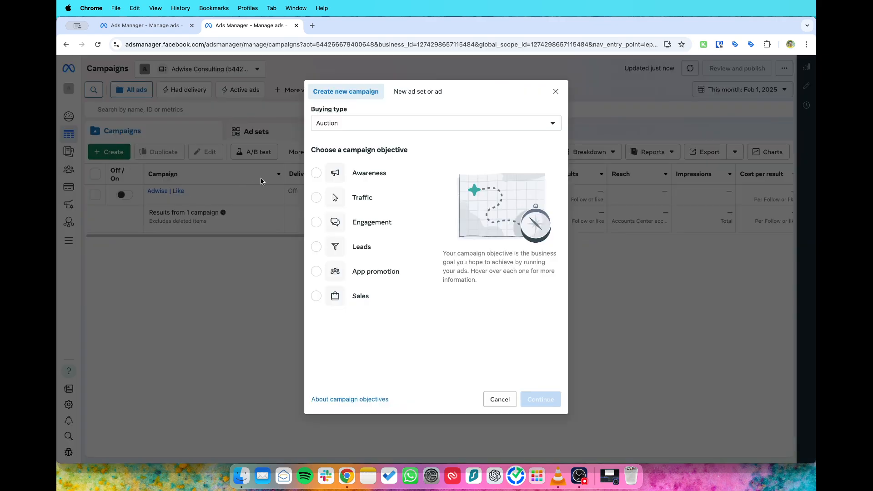
pyautogui.click(382, 123)
pyautogui.click(340, 145)
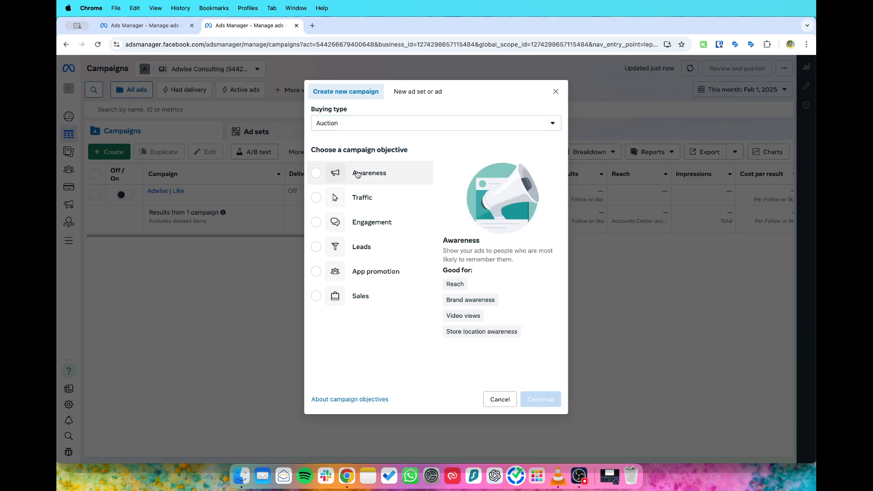
pyautogui.click(319, 248)
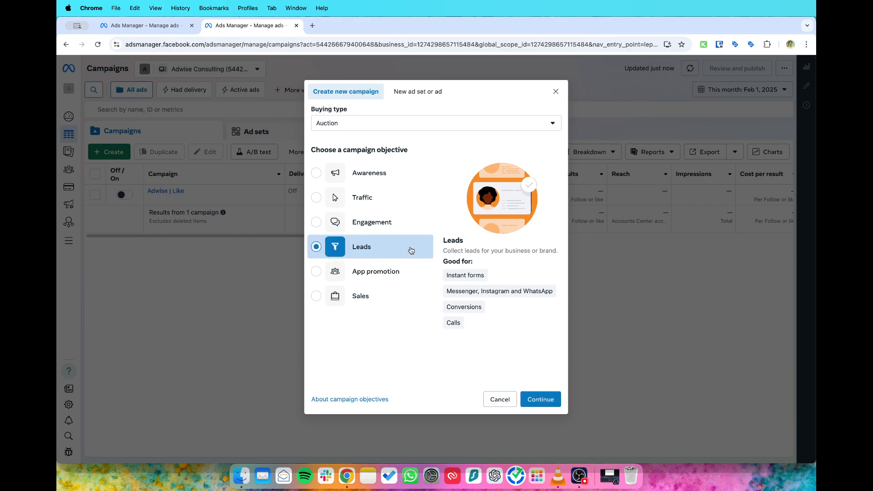
pyautogui.click(547, 401)
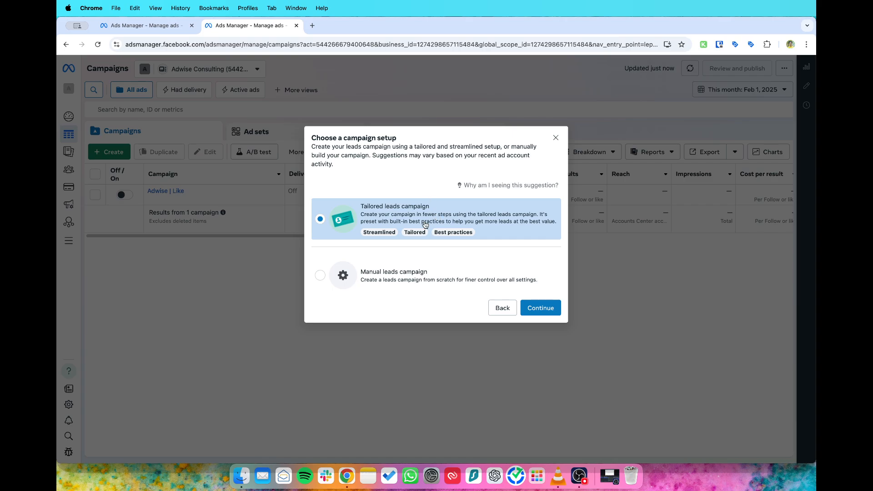
pyautogui.click(402, 276)
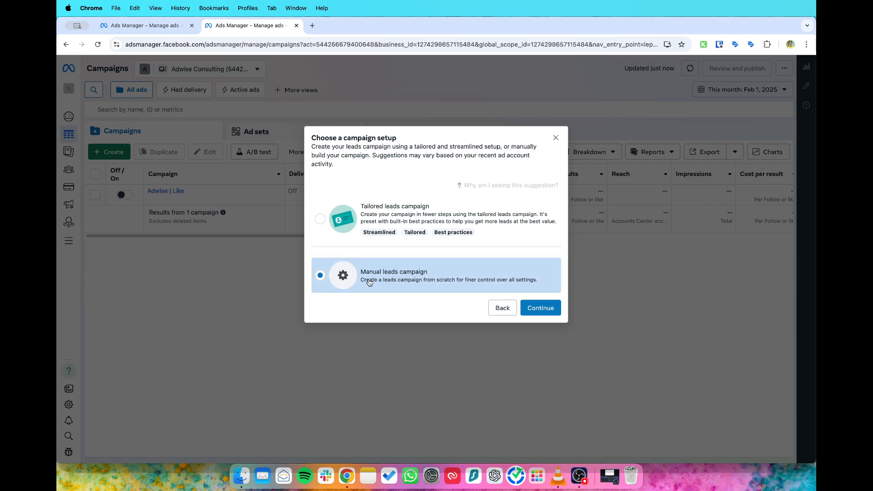
pyautogui.click(544, 316)
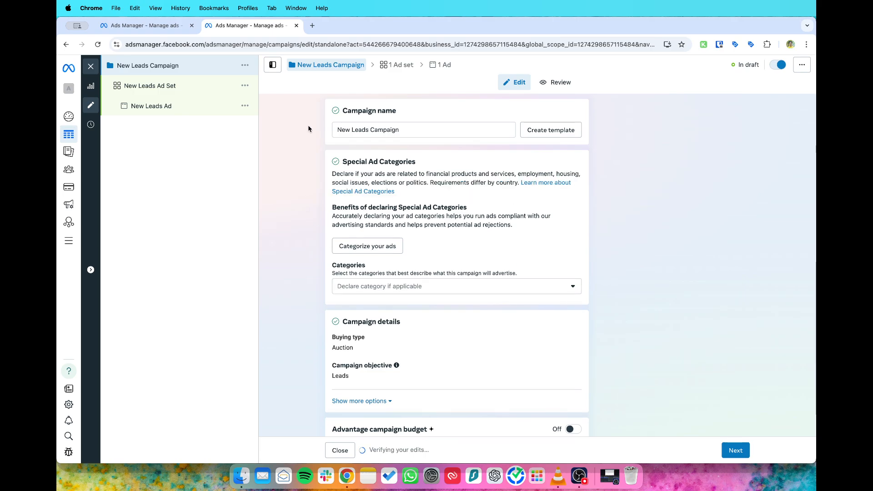
# Rename the new leads campaign as "Adwise | Lead | LF | Texas, USA".
pyautogui.scroll(-3, 351, 177)
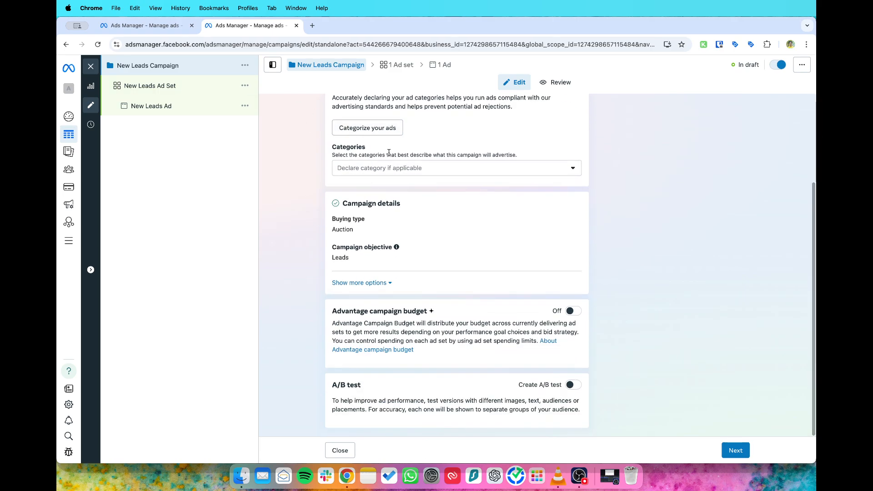
pyautogui.scroll(3, 389, 152)
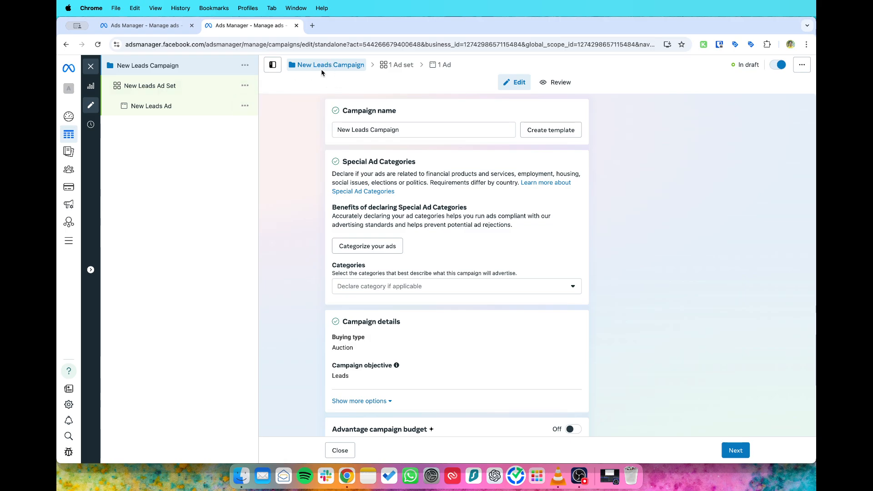
pyautogui.click(409, 131)
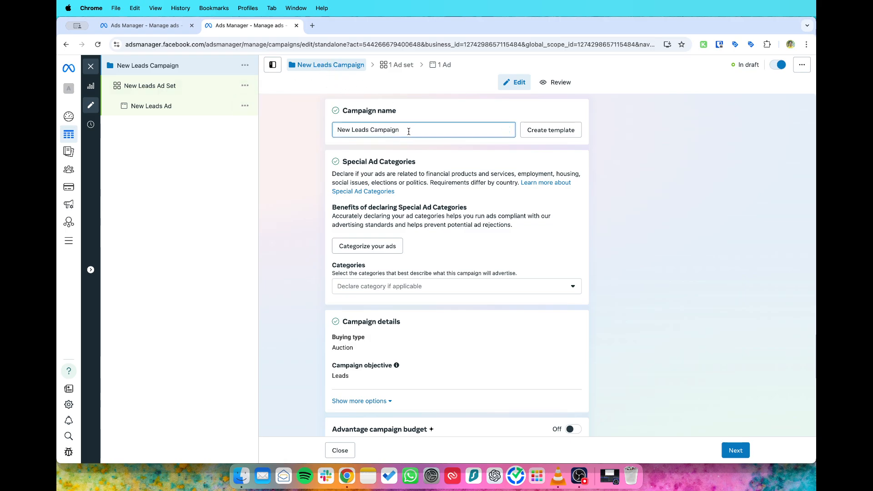
pyautogui.moveTo(411, 131); pyautogui.dragTo(338, 129)
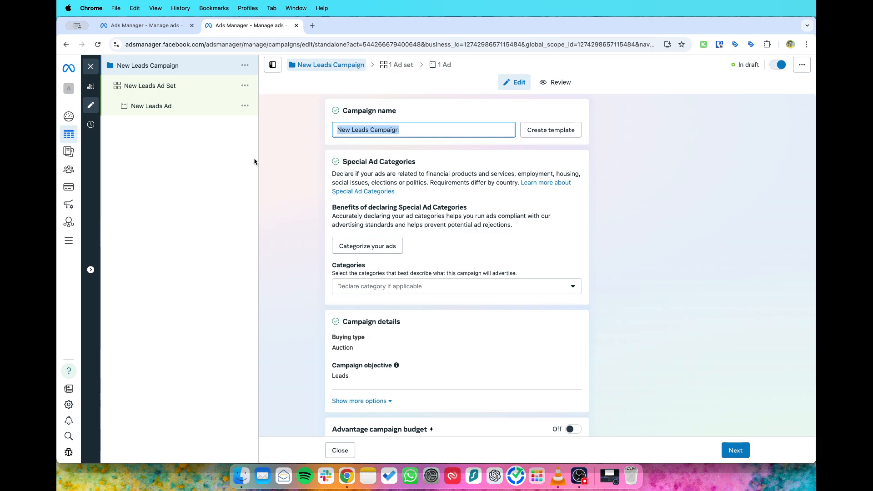
pyautogui.write('Adwsie')
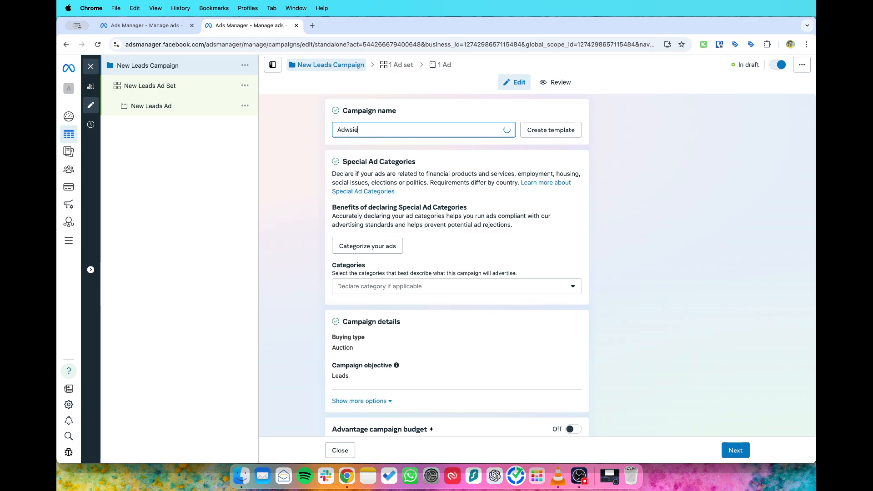
pyautogui.press('BackSpace')
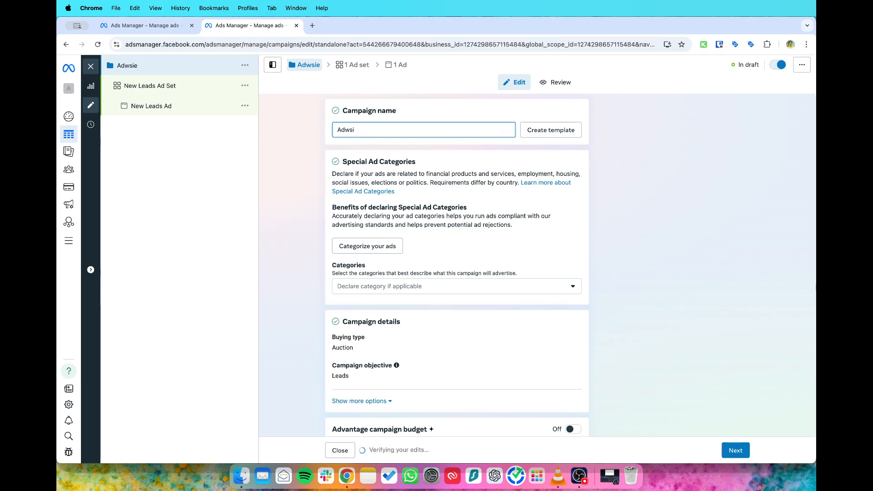
pyautogui.press('BackSpace')
pyautogui.press('BackSpace')
pyautogui.write('is')
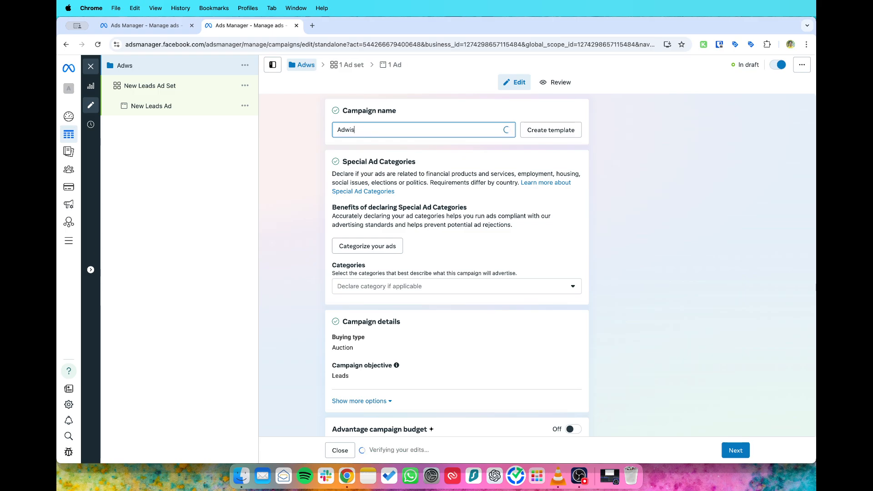
pyautogui.write('e |')
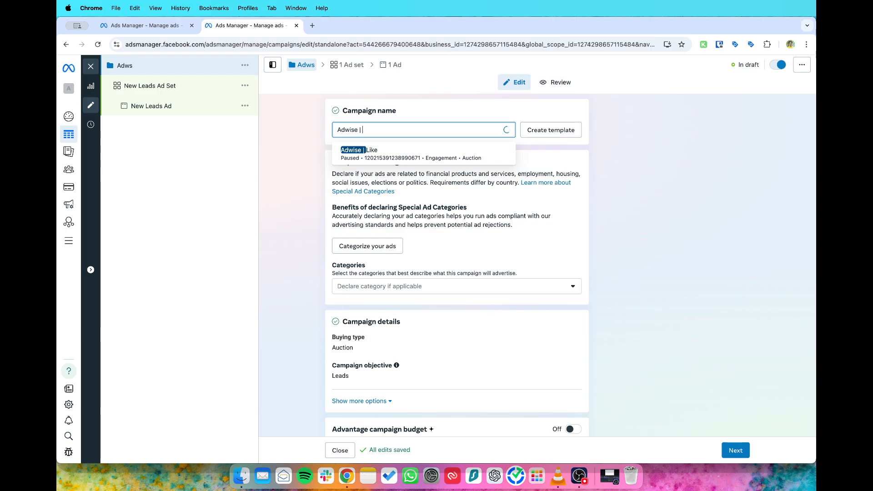
pyautogui.write(' Lead | ')
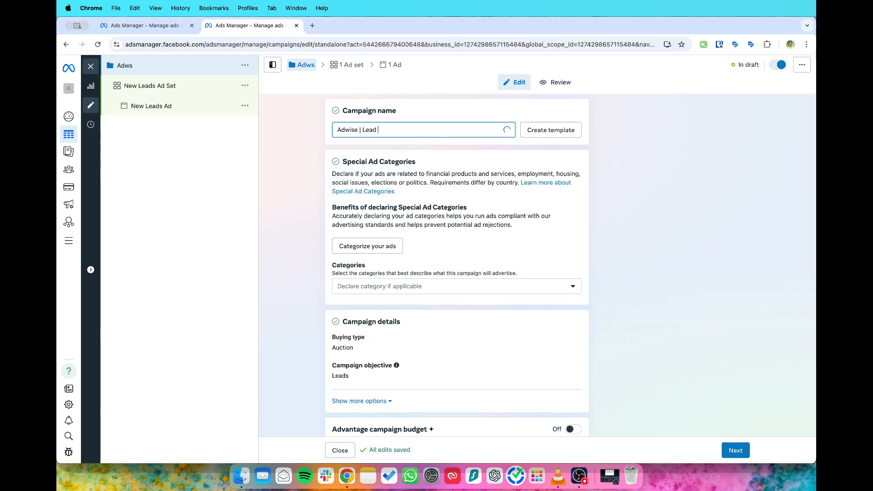
pyautogui.write('L')
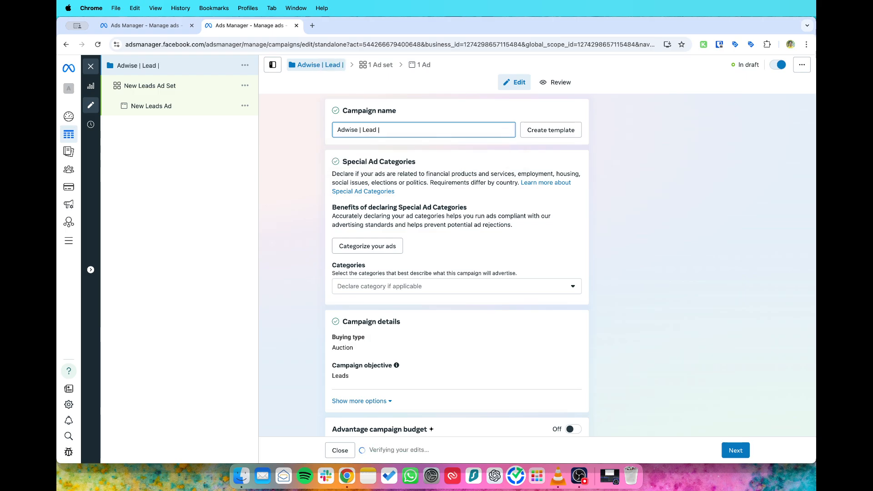
pyautogui.write('F')
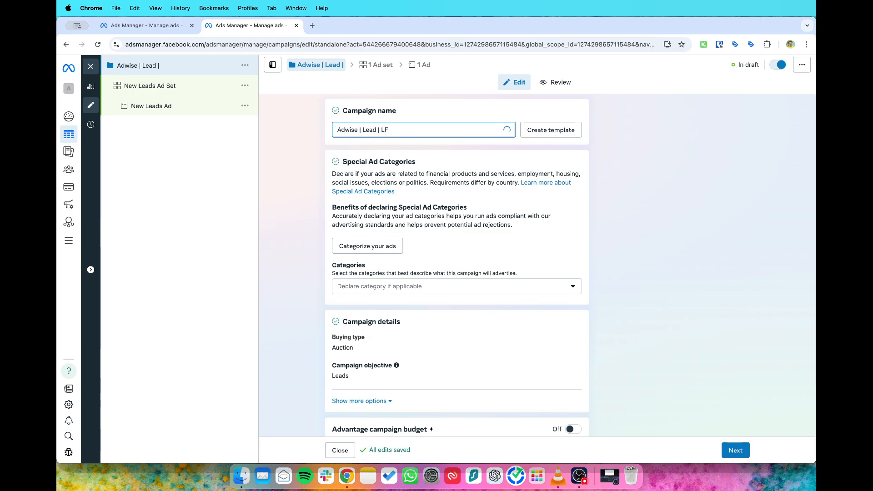
pyautogui.write(' |')
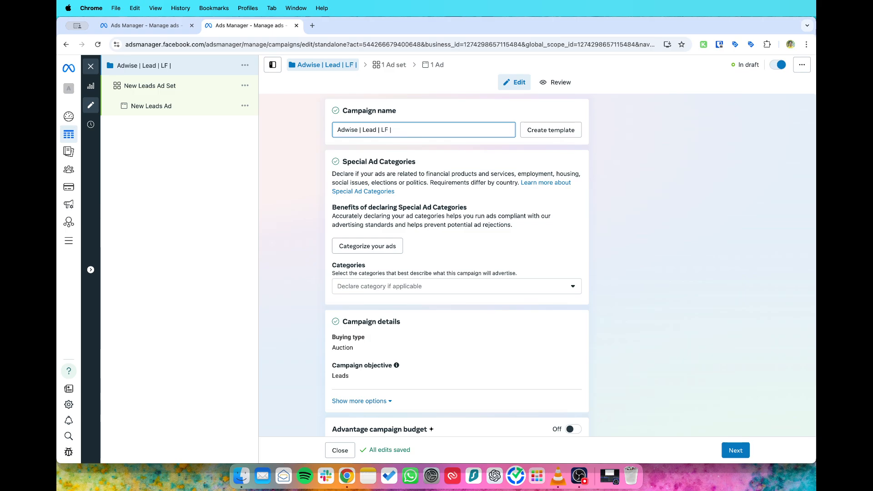
pyautogui.write('exas')
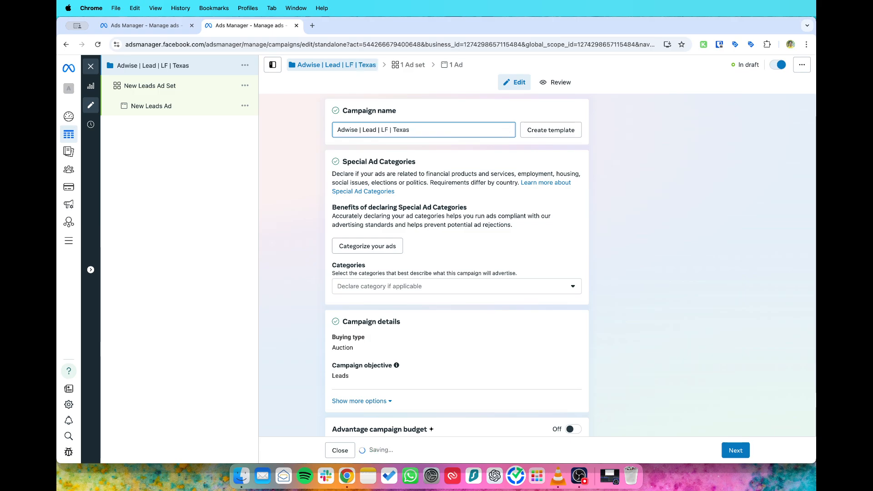
pyautogui.write(', USA')
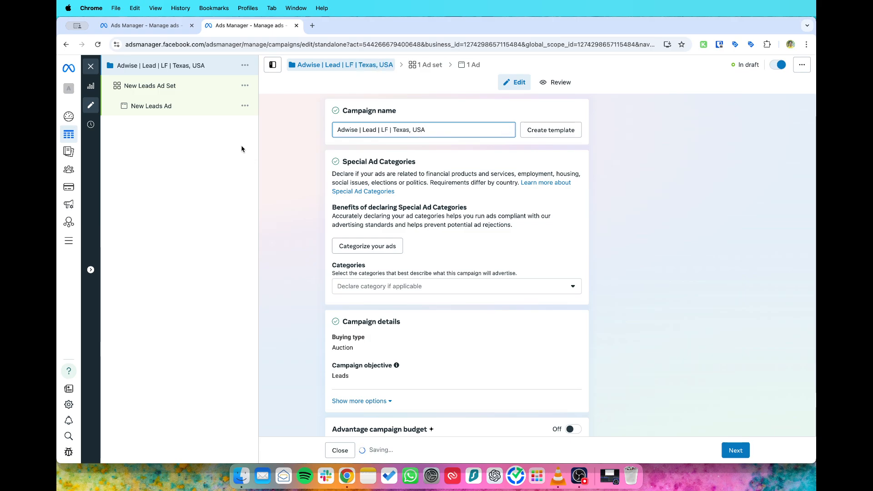
pyautogui.click(319, 172)
# Review the available Special Ad Categories for the campaign without declaring any.
pyautogui.scroll(-2, 336, 191)
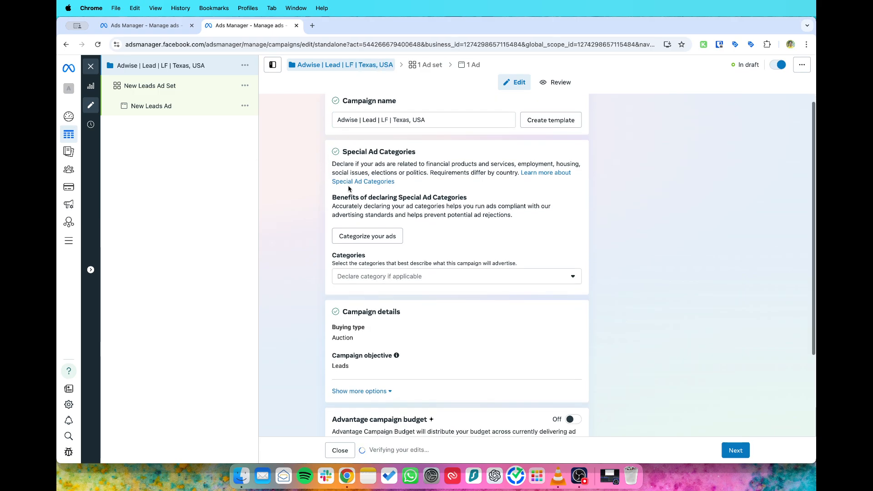
pyautogui.scroll(-1, 345, 205)
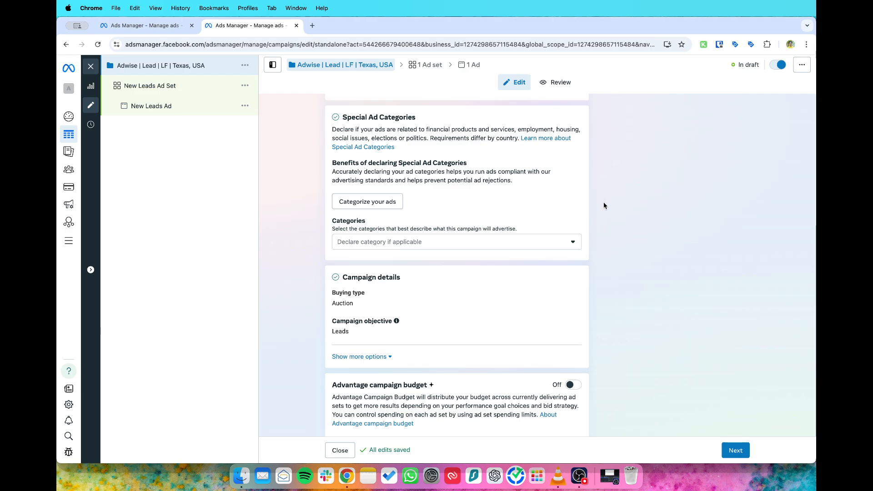
pyautogui.click(545, 245)
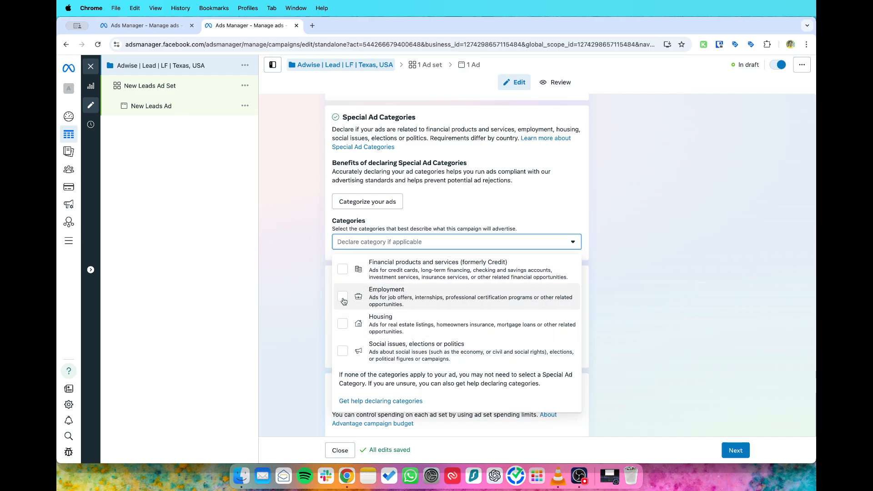
pyautogui.click(302, 283)
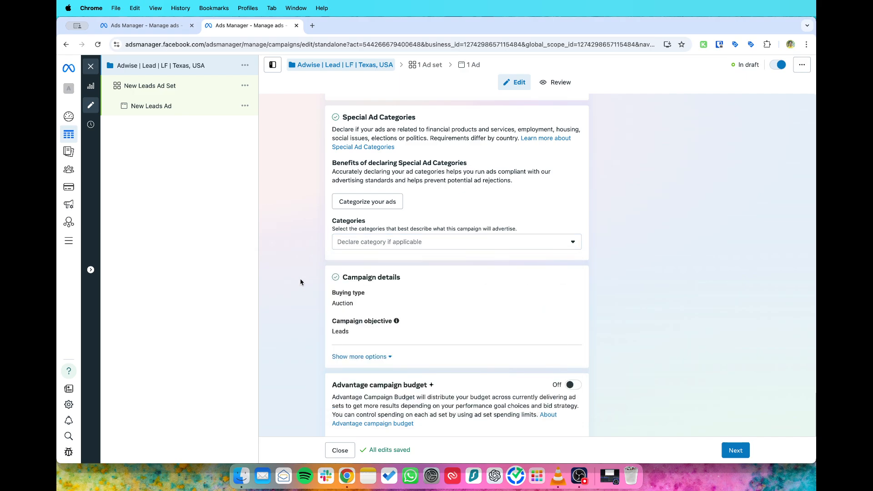
pyautogui.click(370, 246)
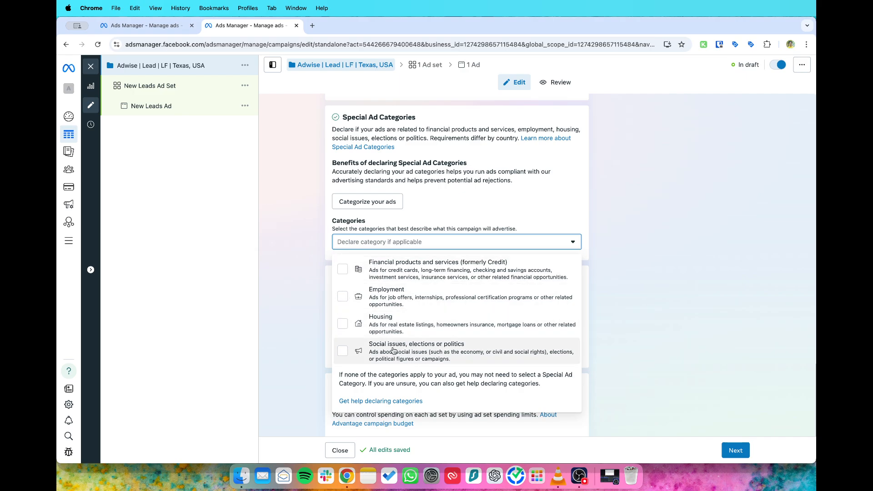
pyautogui.click(316, 255)
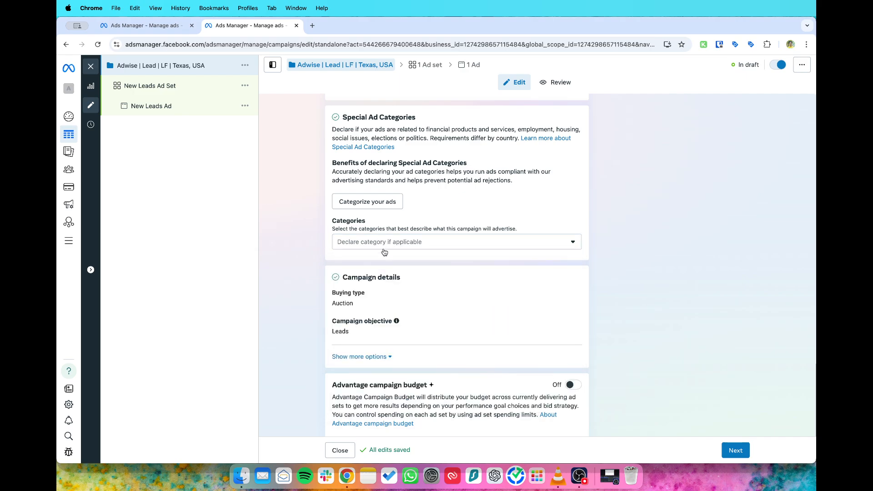
# Turn on Advantage campaign budget and set the daily budget to $100.
pyautogui.scroll(-2, 364, 273)
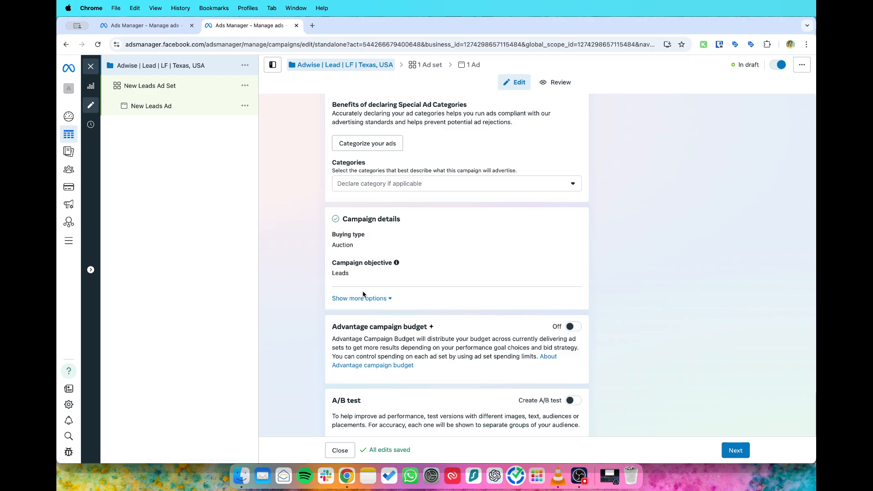
pyautogui.scroll(-1, 408, 277)
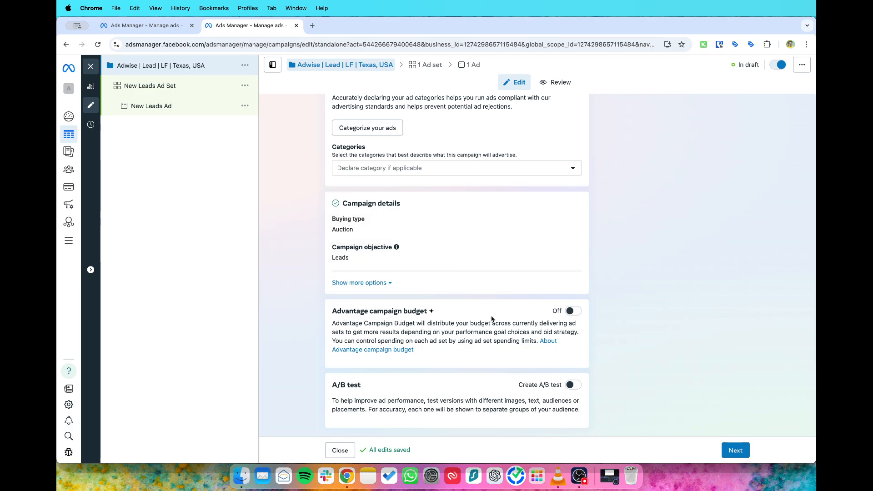
pyautogui.click(574, 312)
pyautogui.moveTo(499, 378); pyautogui.dragTo(460, 379)
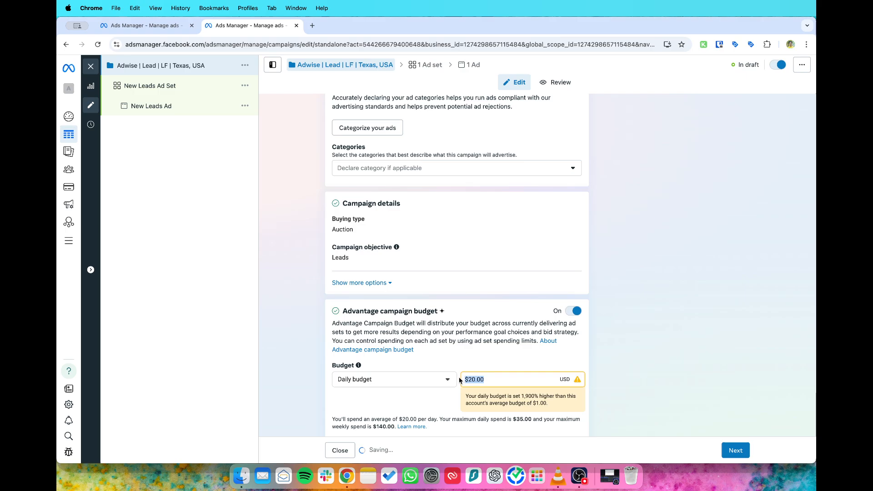
pyautogui.write('100')
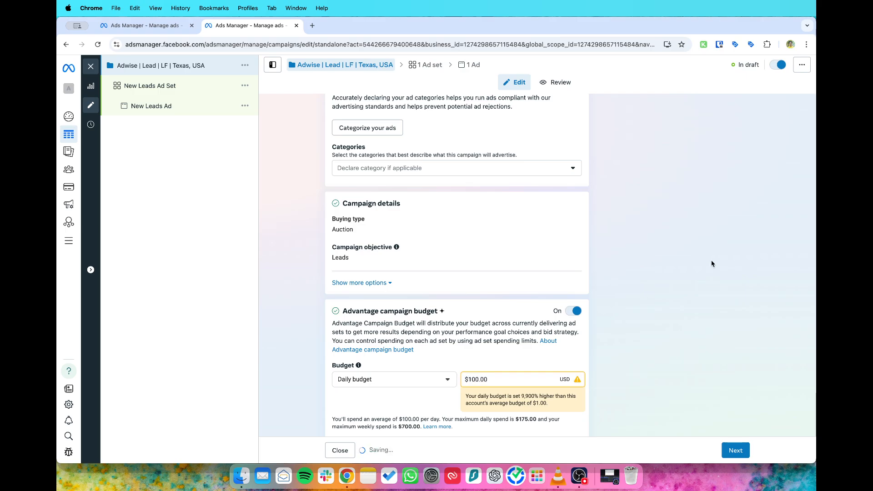
pyautogui.scroll(-1, 470, 361)
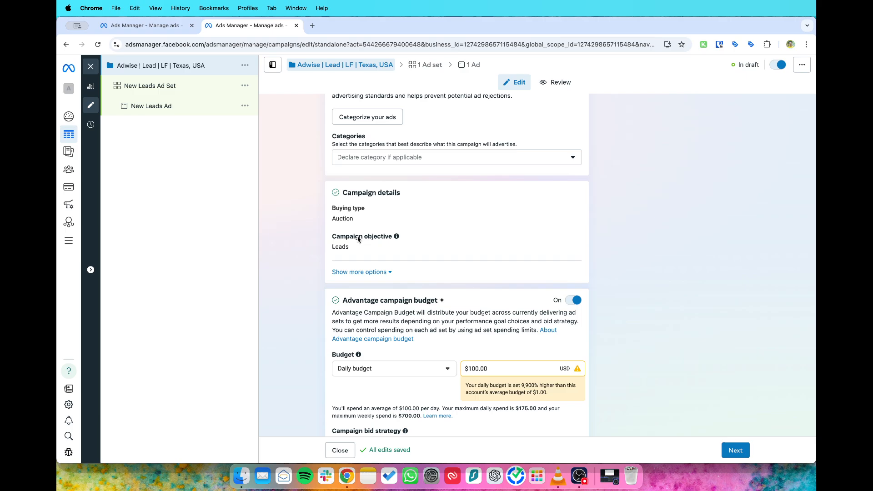
pyautogui.scroll(-3, 420, 287)
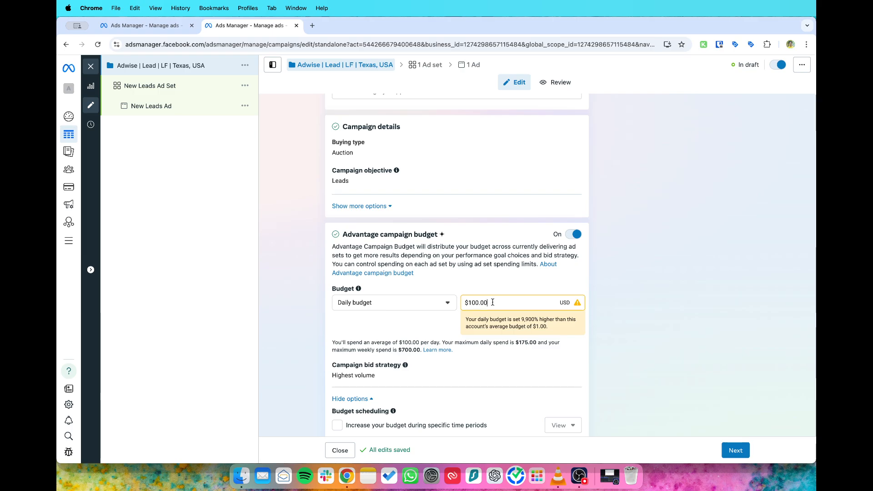
# Clear the campaign's daily budget amount and turn Advantage campaign budget off.
pyautogui.tripleClick(493, 302)
pyautogui.press('BackSpace')
pyautogui.click(618, 244)
pyautogui.click(569, 234)
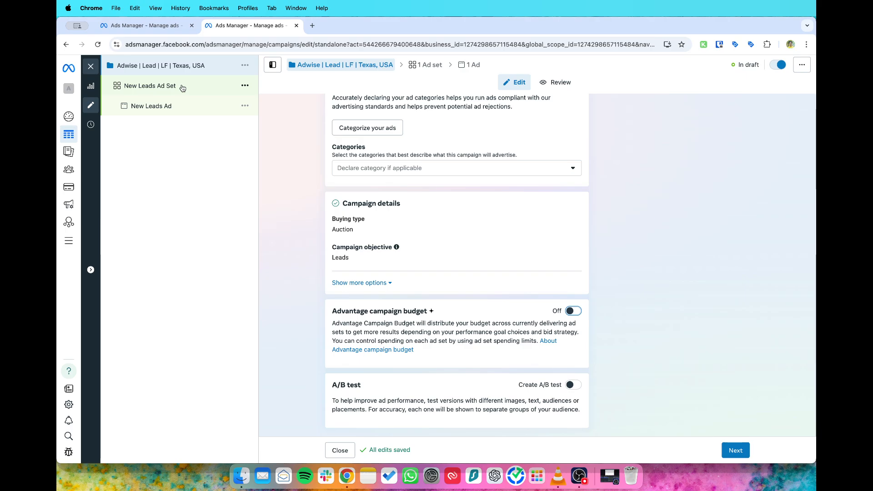
# Look over the campaign settings, proceed to the ad set level and rename the ad set as "Broad | Adset".
pyautogui.scroll(3, 474, 213)
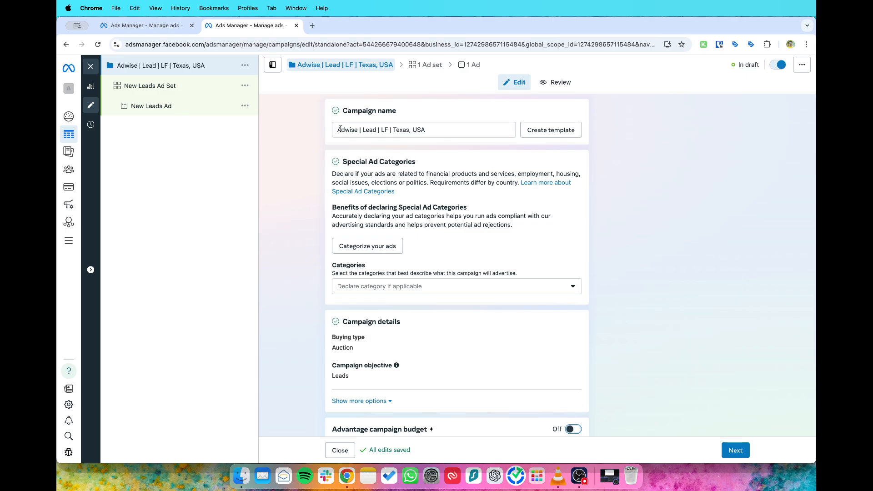
pyautogui.scroll(-3, 411, 236)
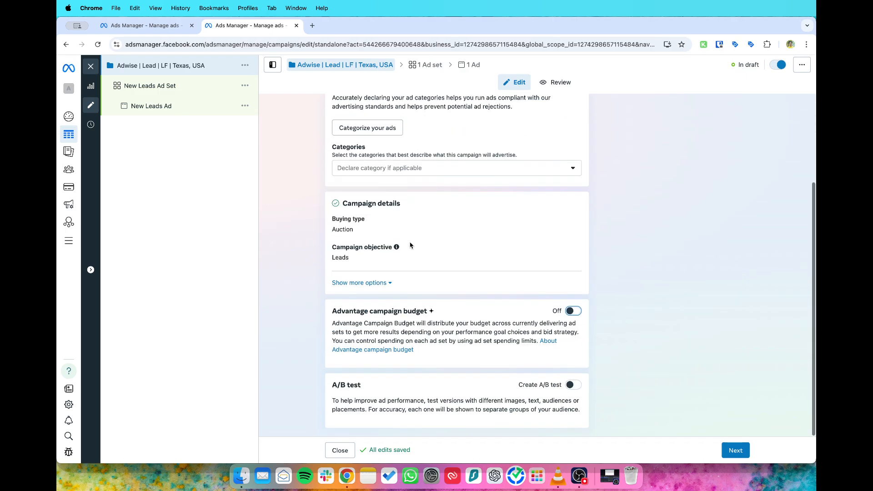
pyautogui.scroll(3, 461, 172)
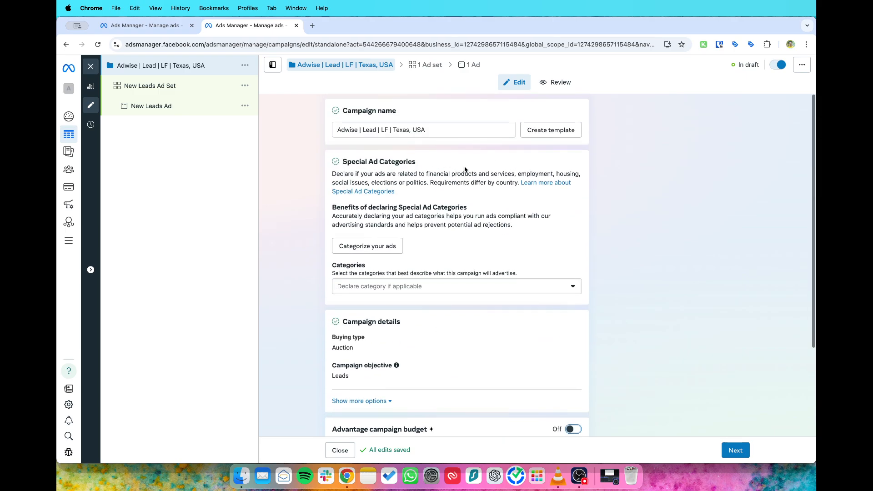
pyautogui.scroll(-3, 465, 169)
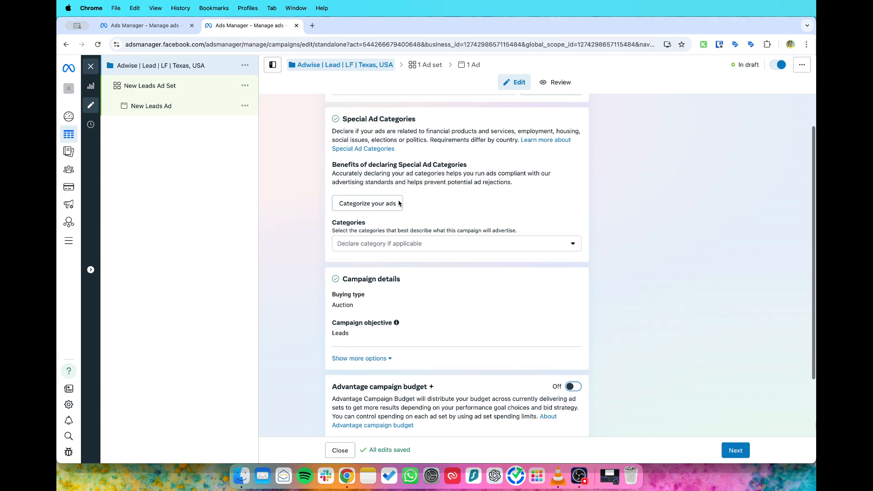
pyautogui.click(726, 449)
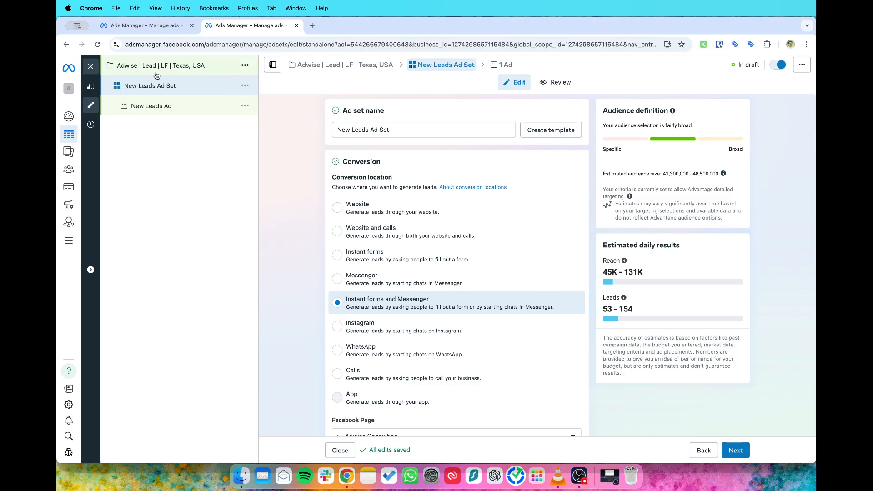
pyautogui.click(394, 132)
pyautogui.press('super+a')
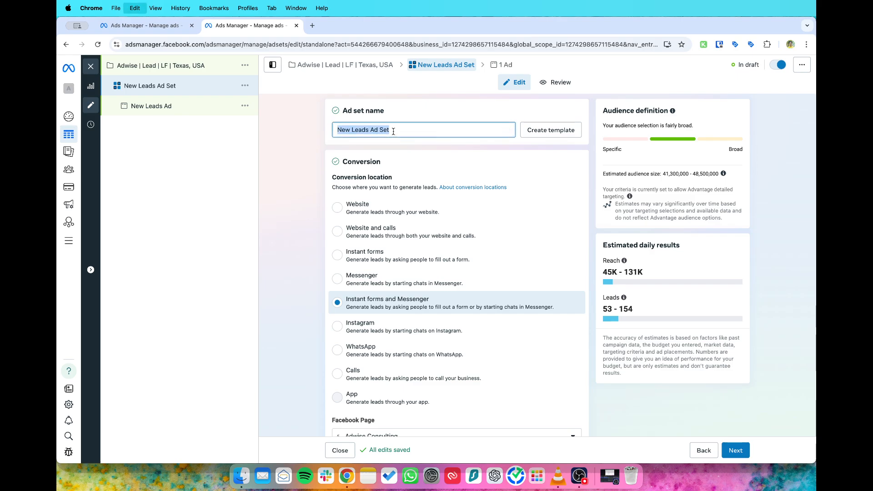
pyautogui.write('Broad')
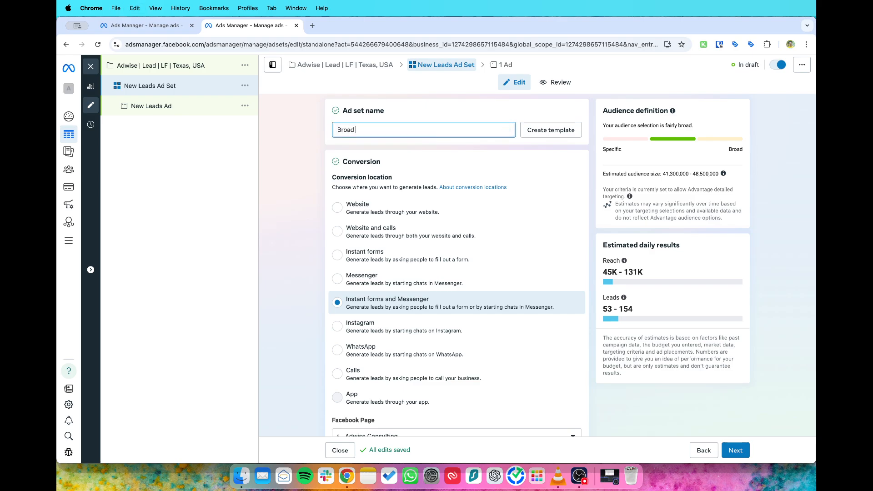
pyautogui.write(' | Adset')
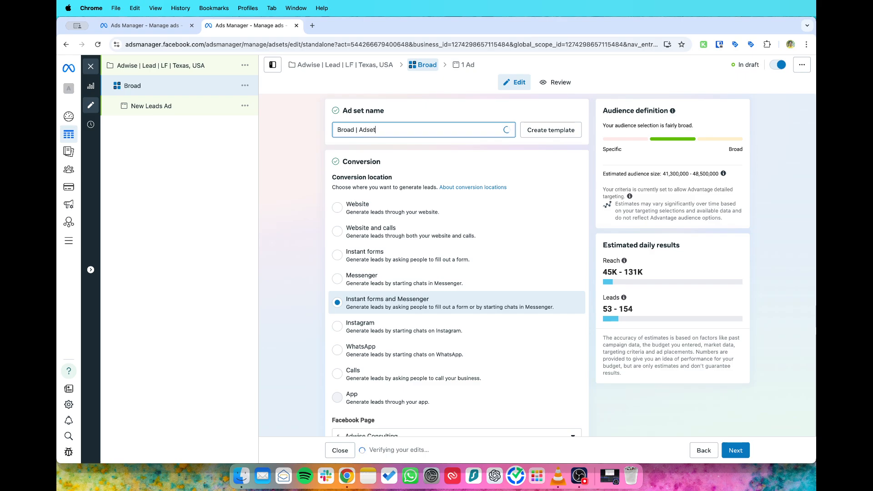
pyautogui.click(302, 211)
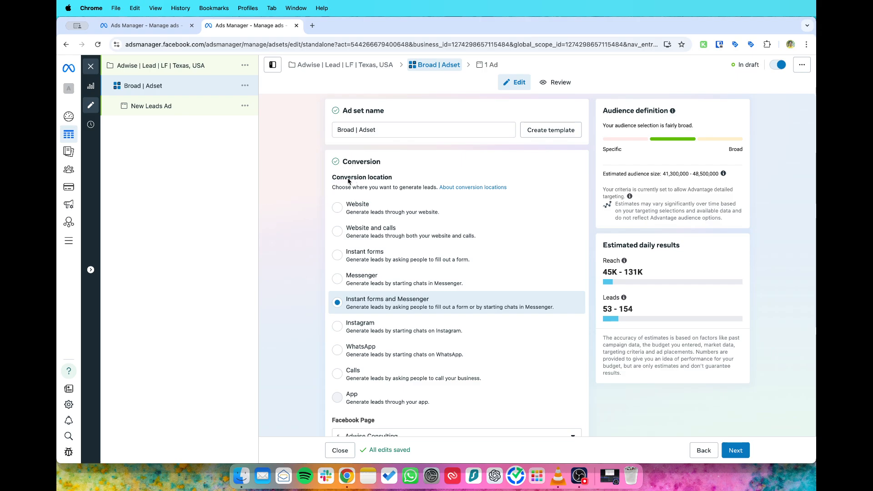
# Set the ad set's conversion location to Instant forms.
pyautogui.scroll(-1, 382, 266)
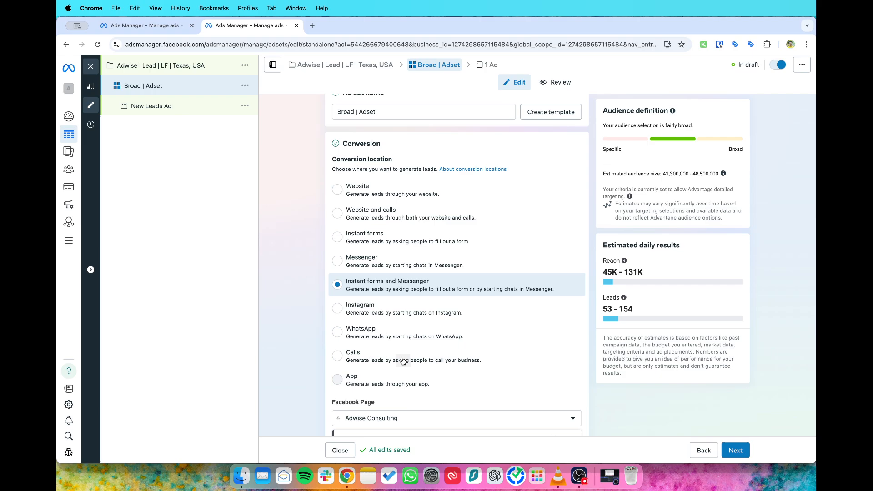
pyautogui.click(343, 237)
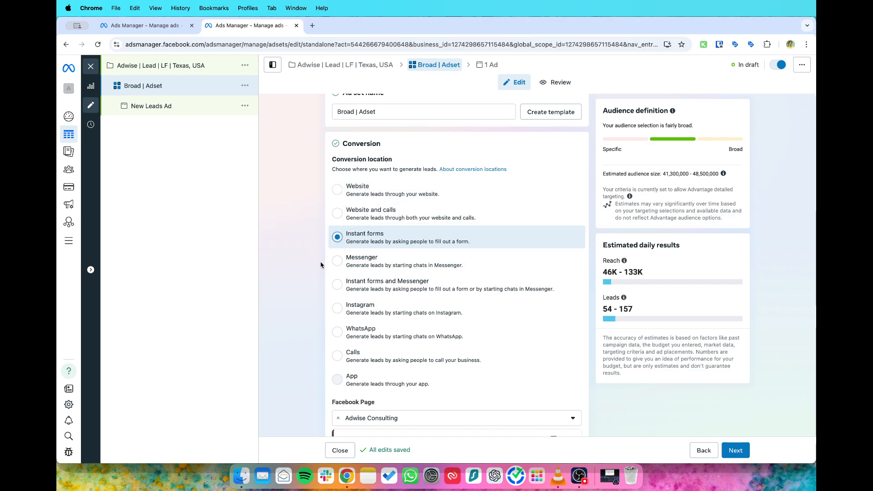
pyautogui.scroll(-1, 334, 296)
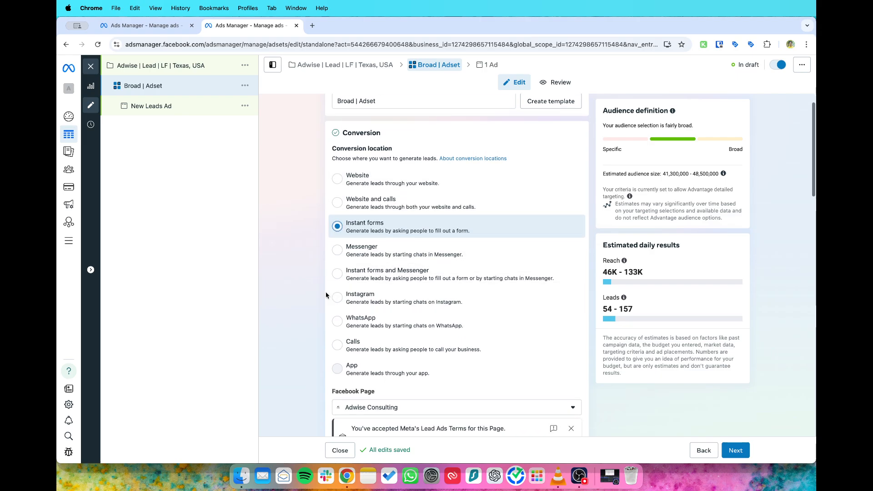
pyautogui.scroll(1, 327, 294)
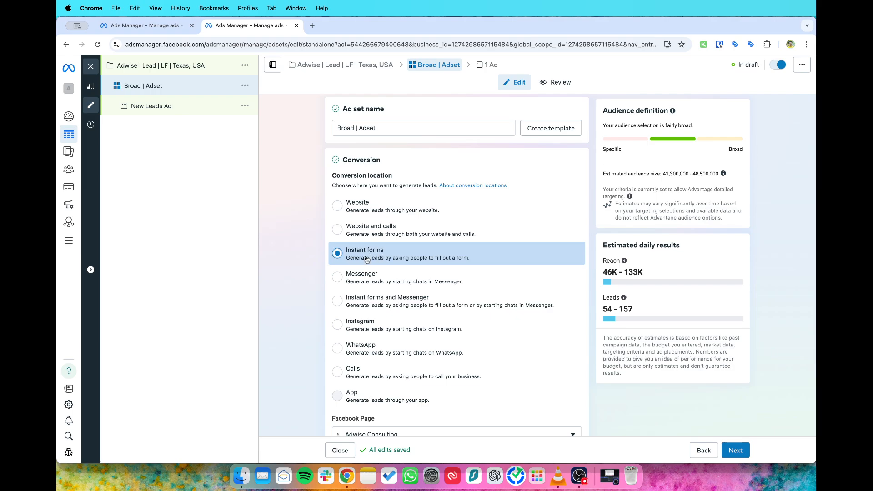
# Set the ad set's performance goal to "Maximize number of conversion leads".
pyautogui.scroll(-5, 314, 261)
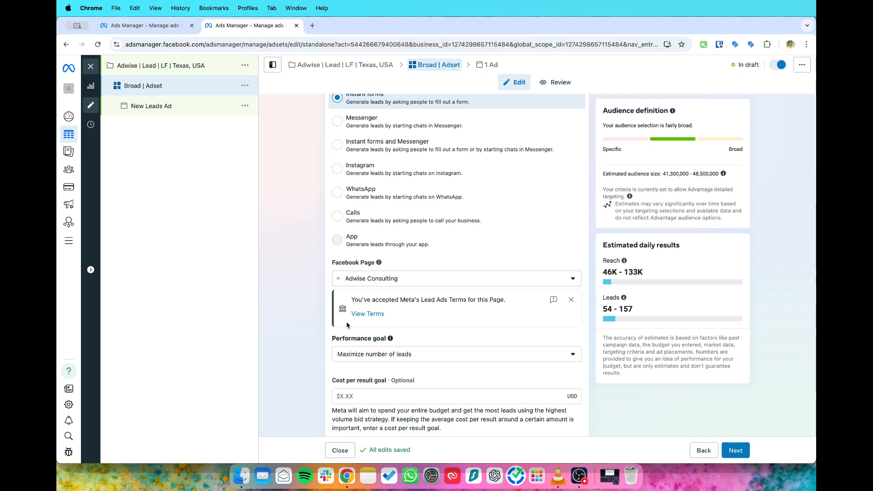
pyautogui.scroll(-2, 323, 321)
pyautogui.scroll(-3, 323, 321)
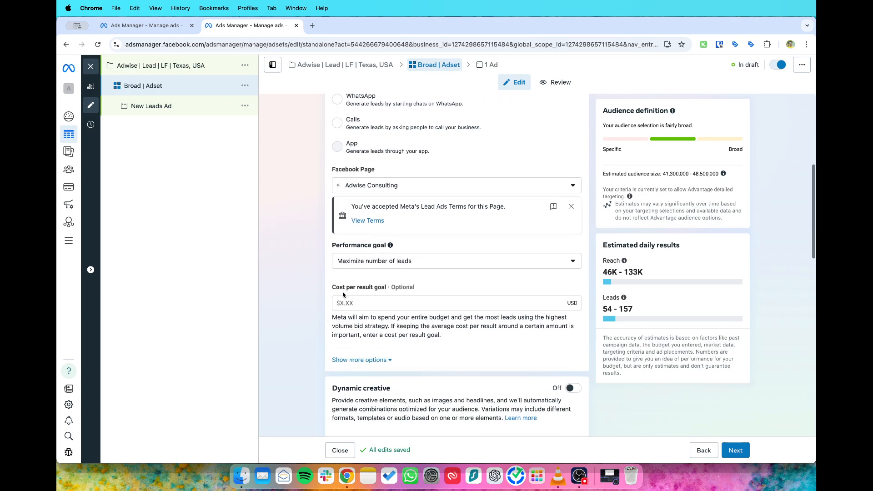
pyautogui.scroll(-2, 327, 242)
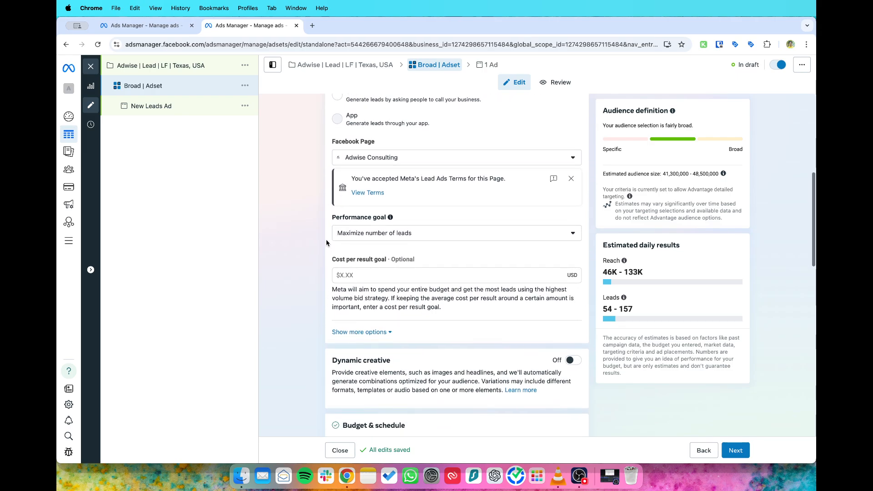
pyautogui.click(407, 233)
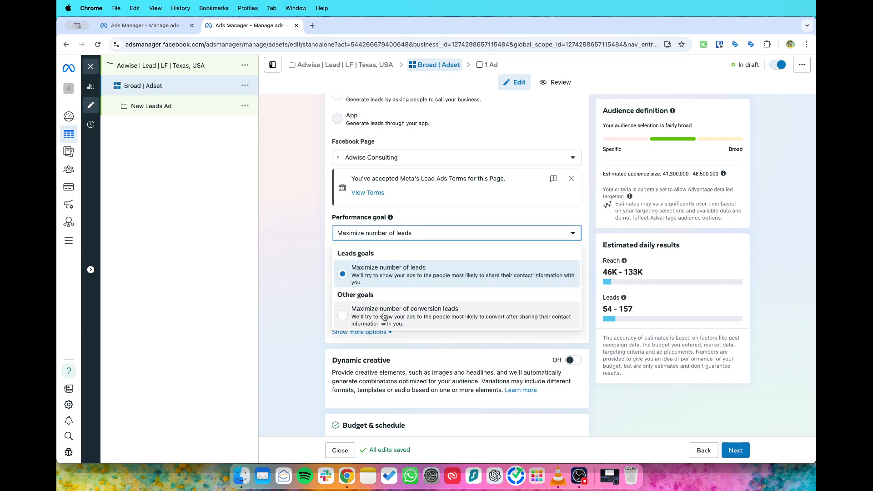
pyautogui.click(437, 317)
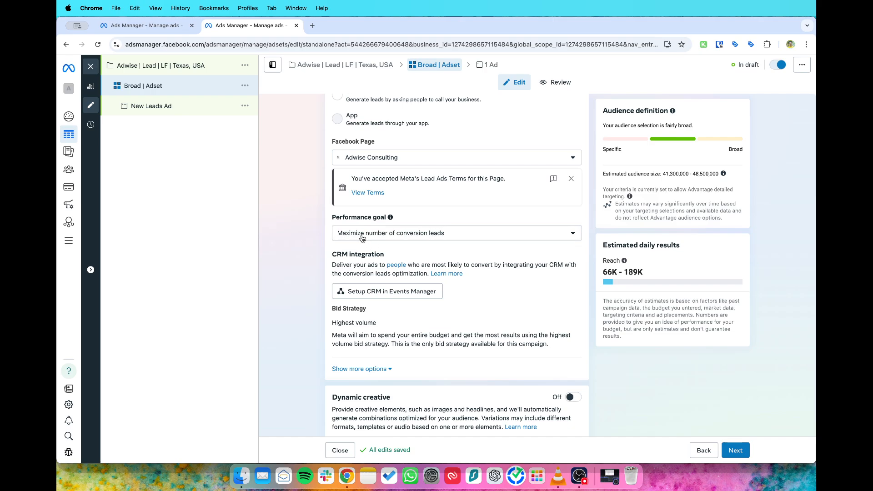
# Set the ad set's daily budget to $50.
pyautogui.scroll(-5, 382, 237)
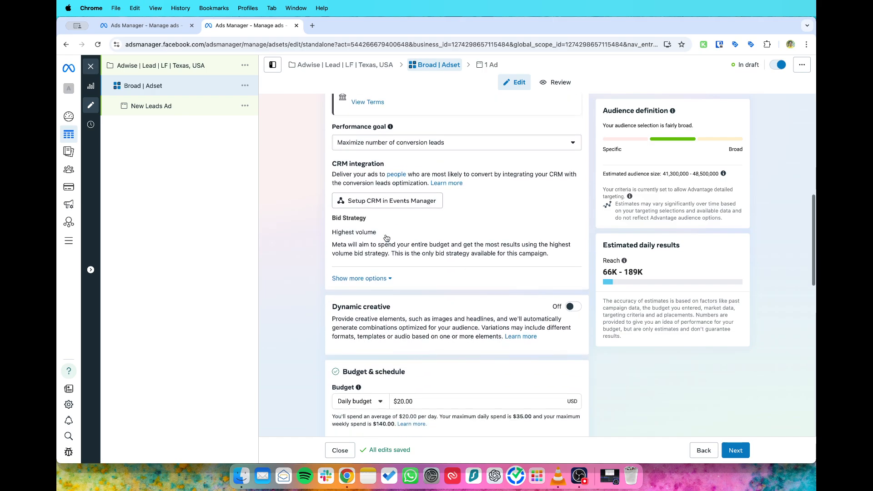
pyautogui.scroll(-5, 387, 238)
pyautogui.scroll(2, 390, 207)
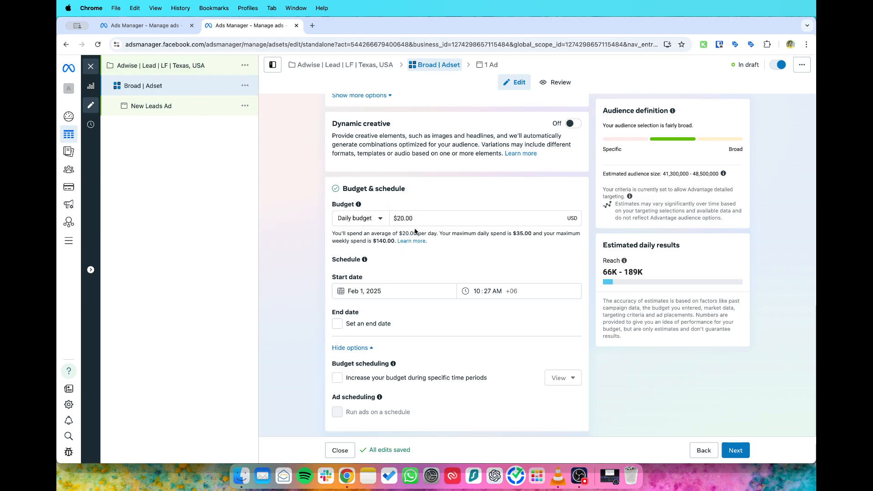
pyautogui.moveTo(415, 219); pyautogui.dragTo(398, 218)
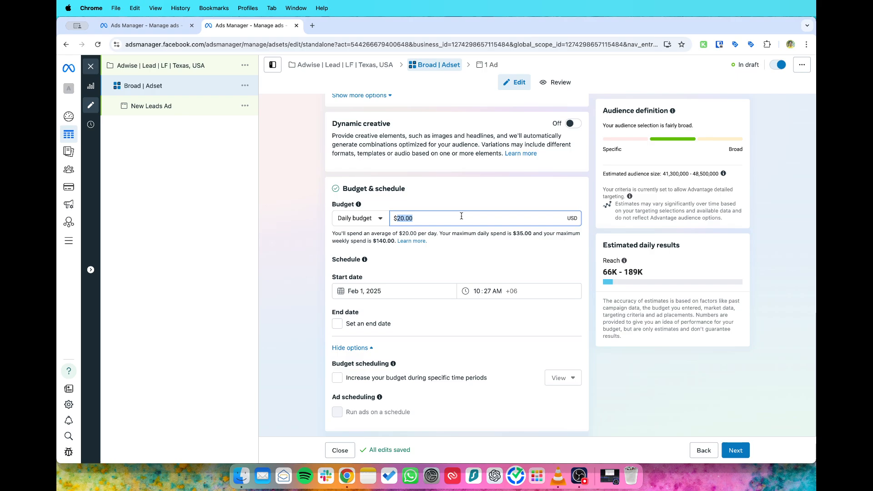
pyautogui.write('50')
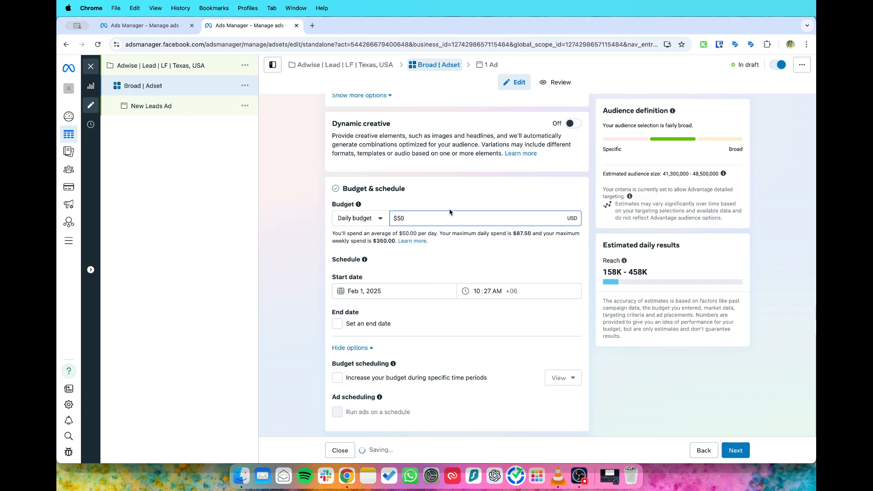
pyautogui.click(302, 232)
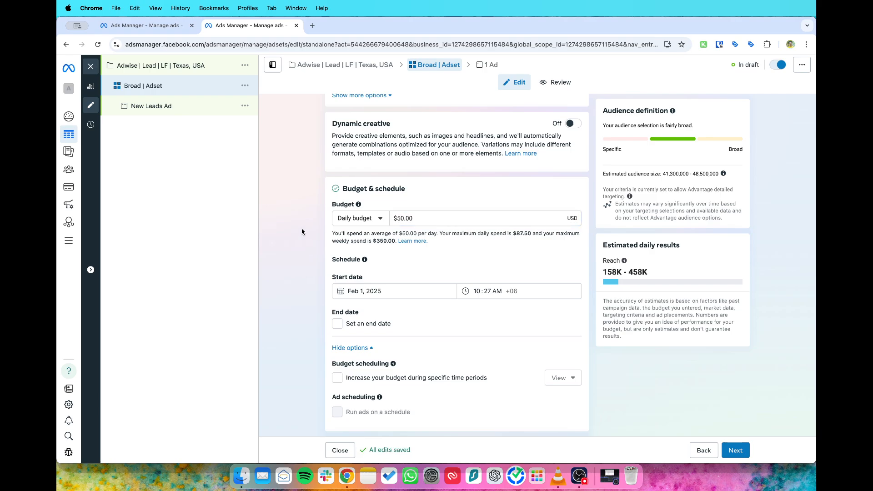
# Enable an end date in the ad set's schedule, then disable it again without entering a date.
pyautogui.scroll(-2, 416, 231)
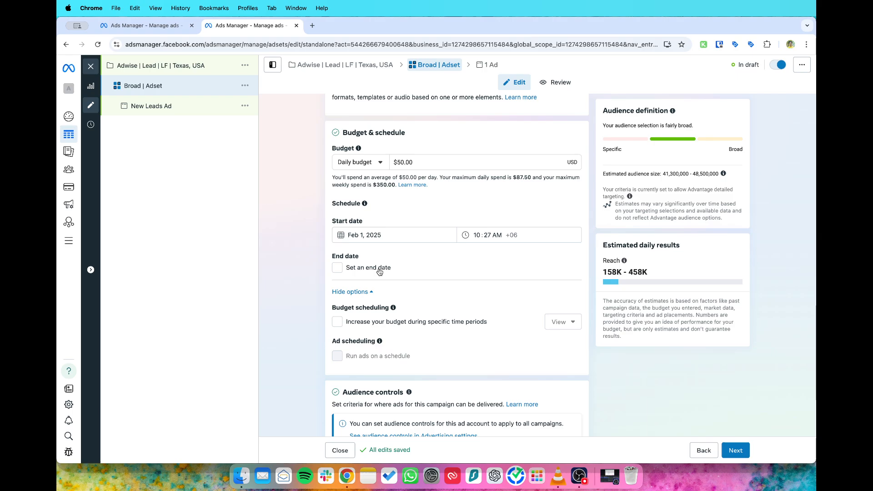
pyautogui.click(338, 269)
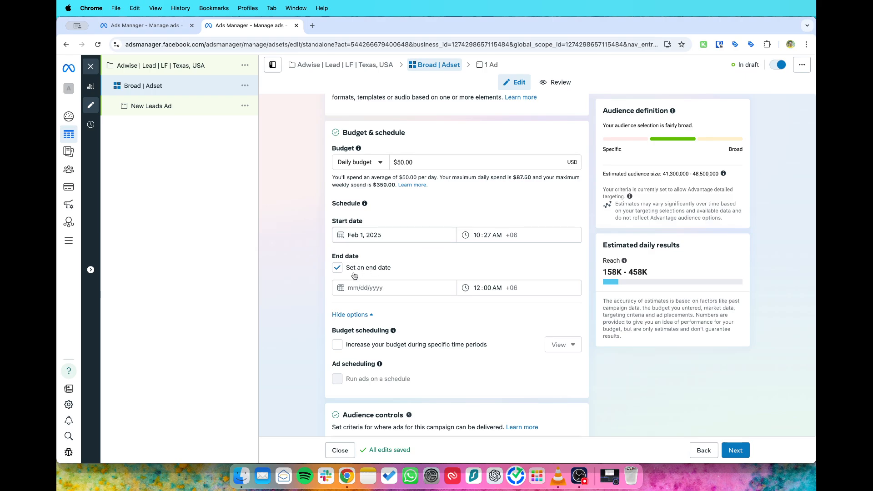
pyautogui.click(338, 267)
pyautogui.scroll(2, 425, 193)
pyautogui.scroll(1, 425, 193)
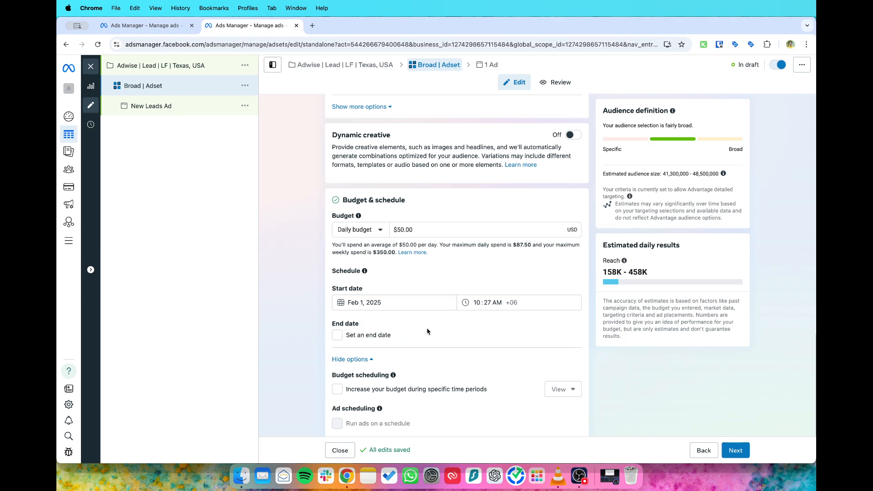
# Remove Bangladesh from the included locations in the ad set's audience controls.
pyautogui.scroll(-4, 427, 331)
pyautogui.scroll(-2, 442, 273)
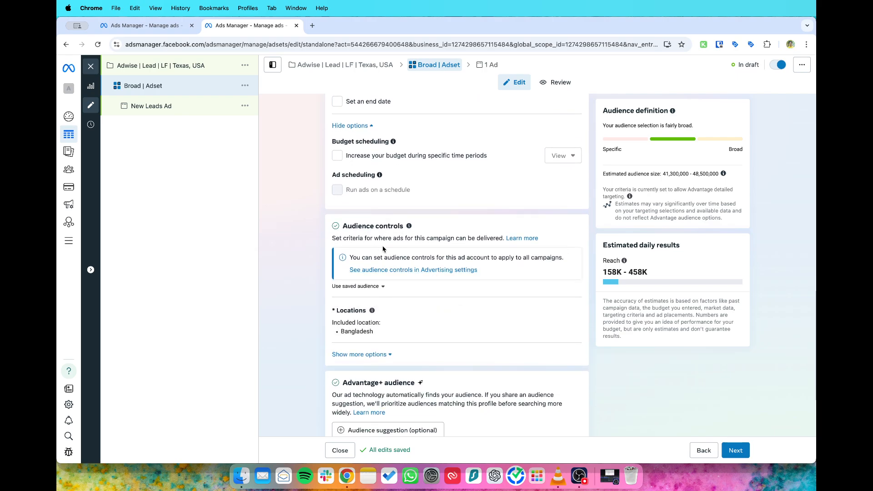
pyautogui.click(570, 313)
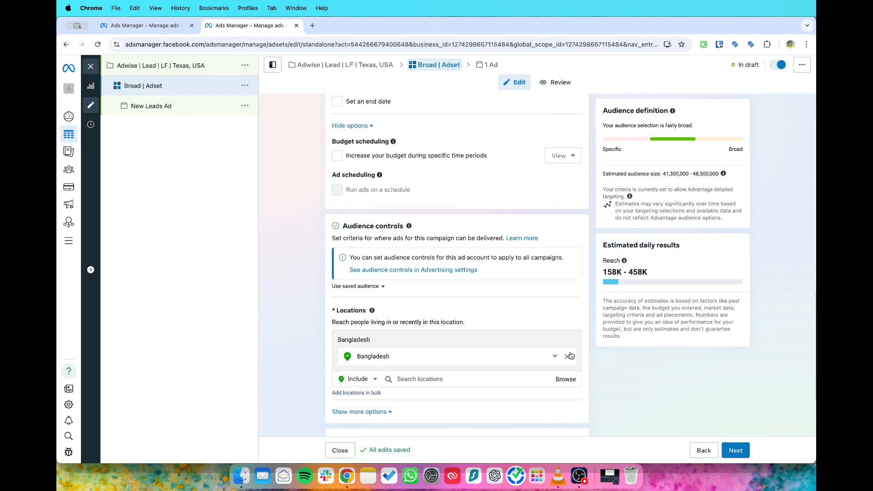
pyautogui.click(569, 357)
# Search locations for "sugarland texas" and include the place Sugarland Texas in the ad set's targeting.
pyautogui.click(450, 361)
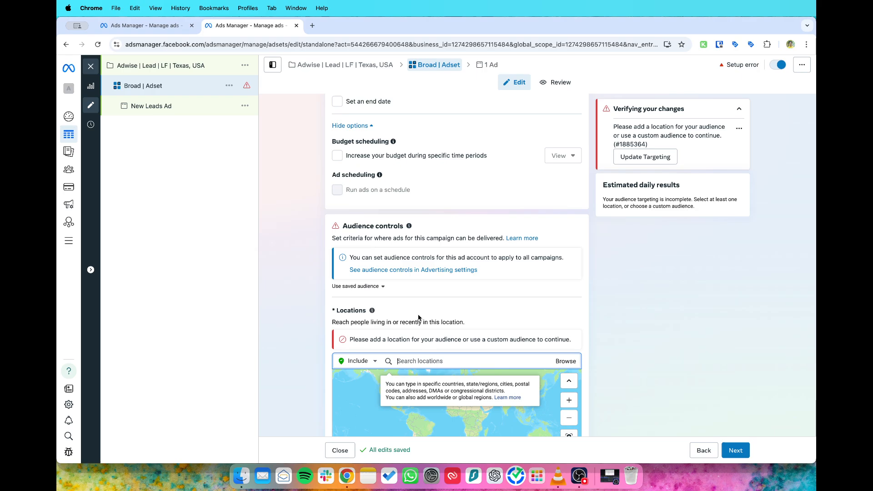
pyautogui.scroll(-2, 419, 317)
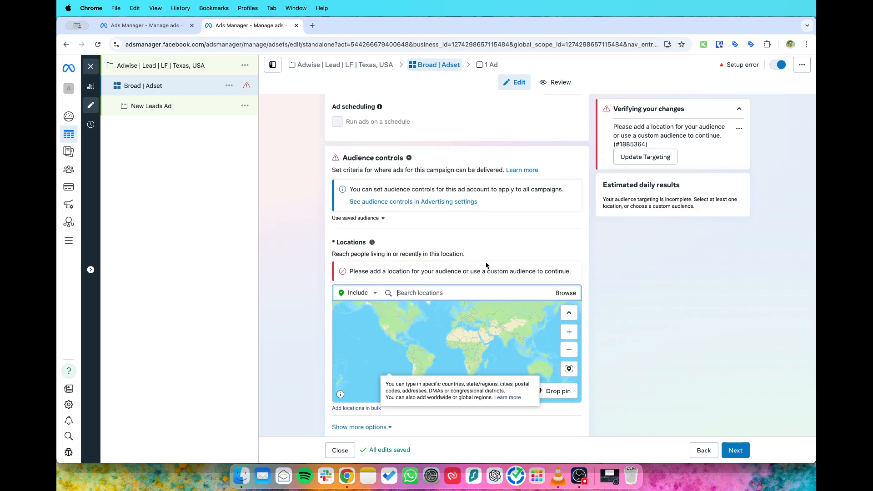
pyautogui.scroll(-1, 564, 233)
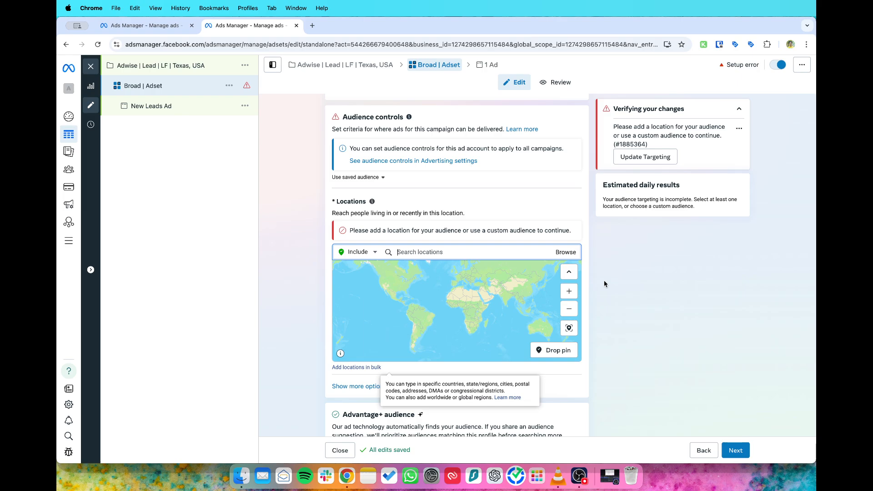
pyautogui.write('suga')
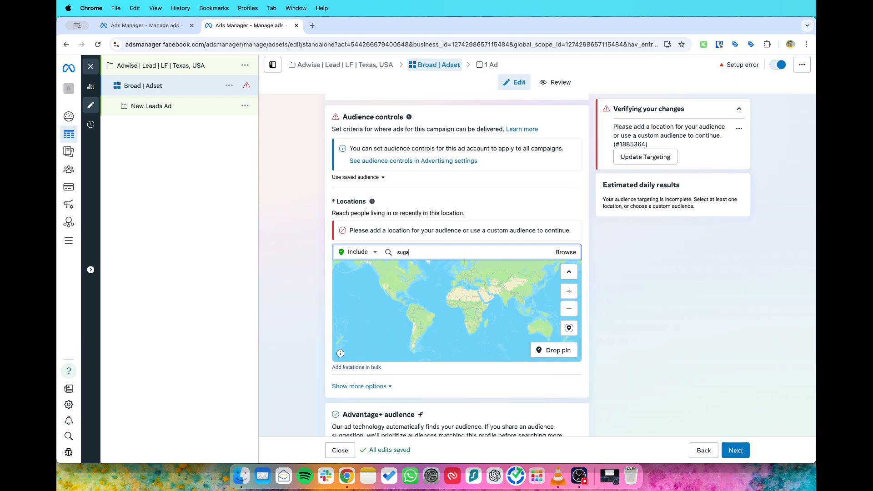
pyautogui.write('rland texas')
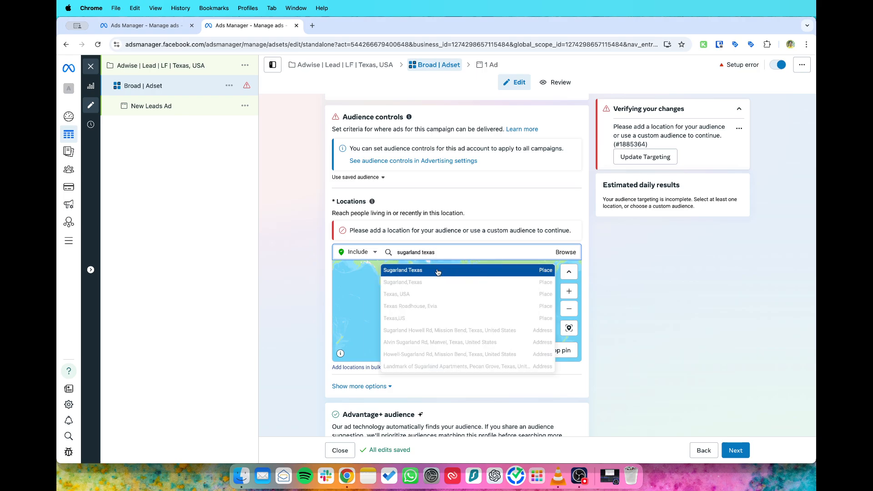
pyautogui.click(417, 271)
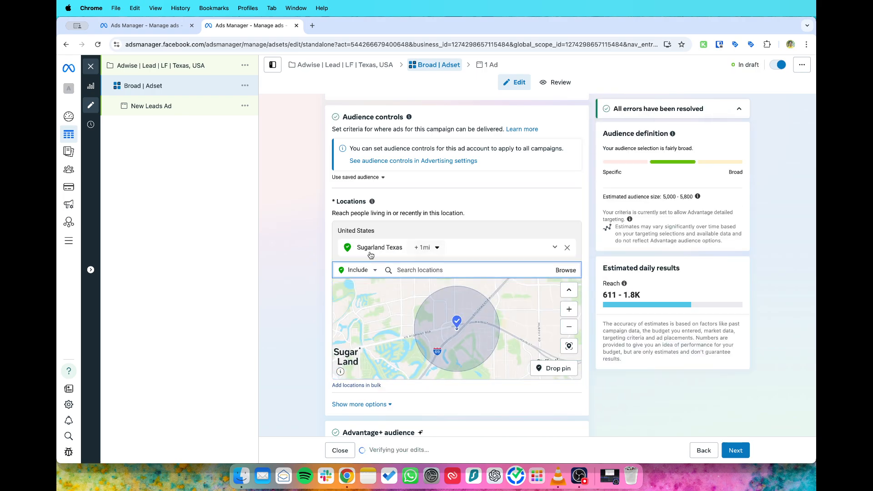
# Set the targeting radius around Sugarland Texas to 30 miles.
pyautogui.click(436, 251)
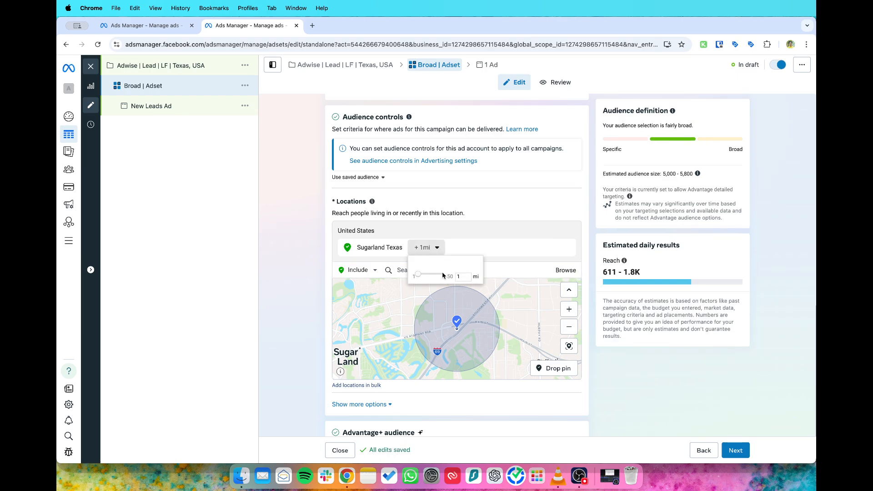
pyautogui.moveTo(418, 274); pyautogui.dragTo(456, 277)
pyautogui.write('30')
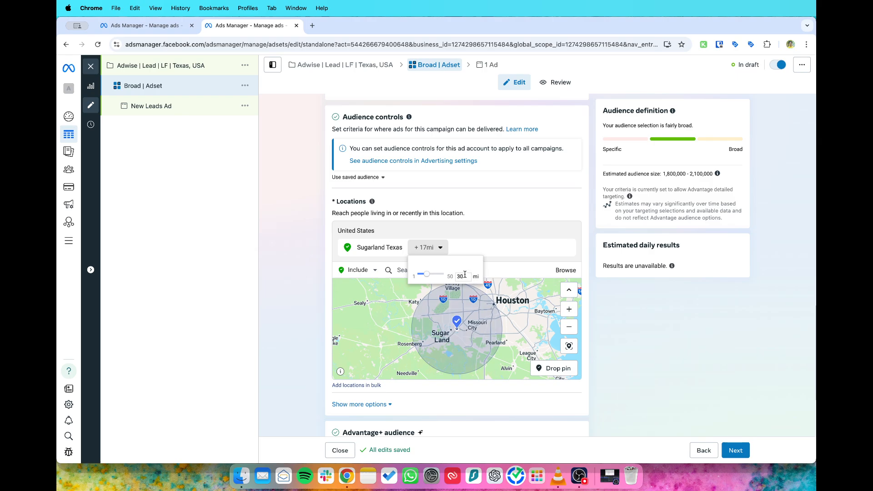
pyautogui.press('Return')
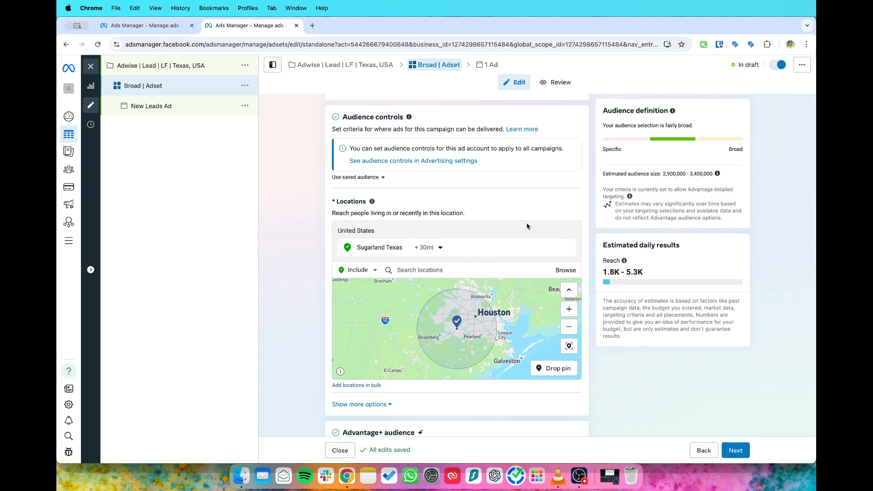
# Review the ad set's targeted location map, Advantage+ audience and placements sections.
pyautogui.scroll(-2, 504, 253)
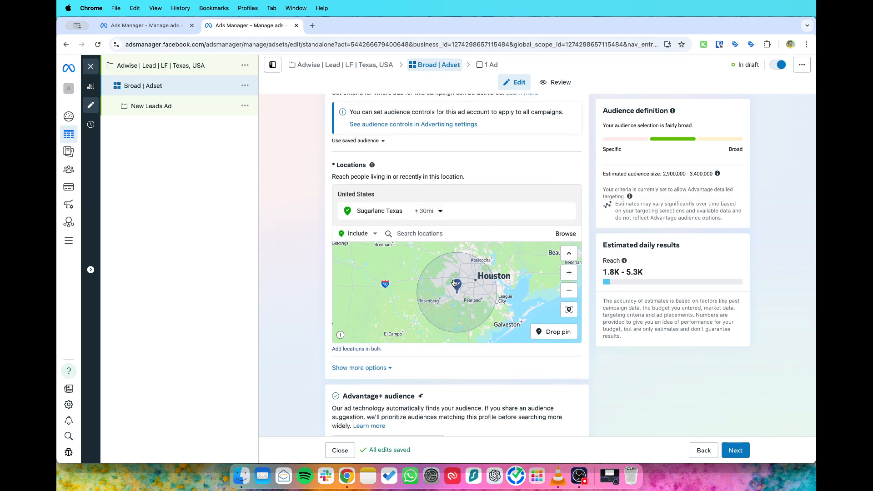
pyautogui.scroll(-5, 424, 366)
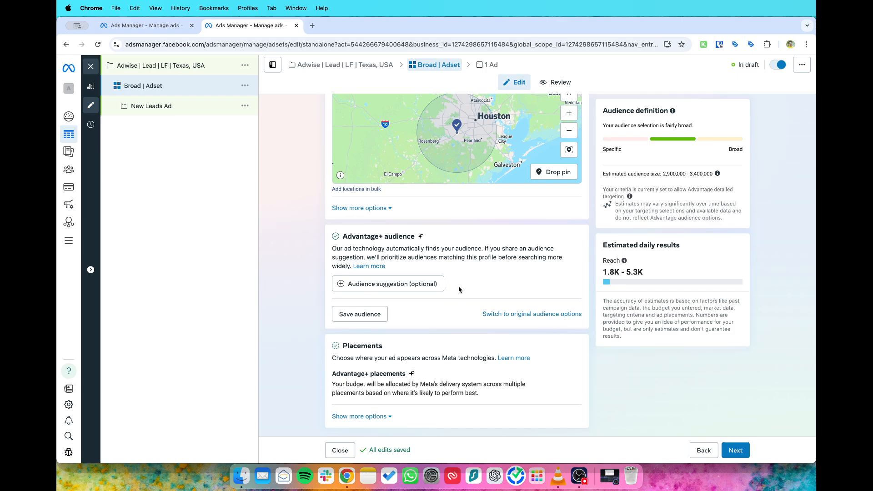
pyautogui.scroll(15, 445, 284)
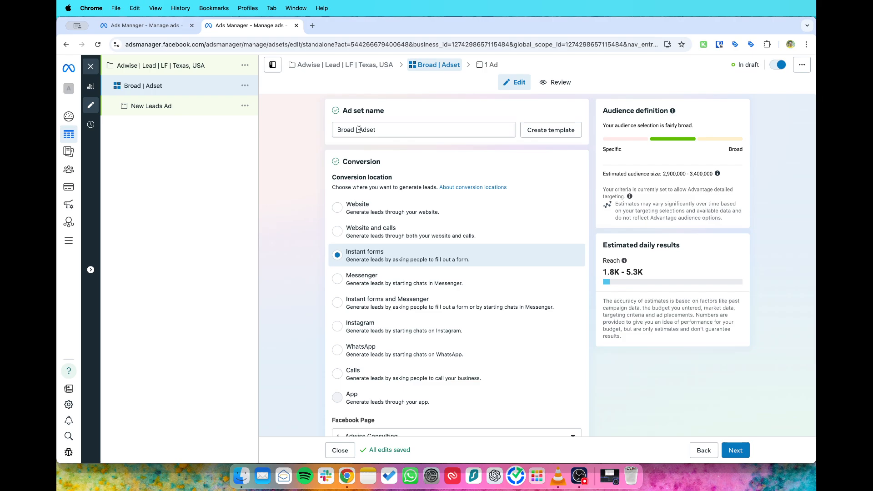
pyautogui.scroll(-10, 394, 264)
pyautogui.scroll(-10, 394, 264)
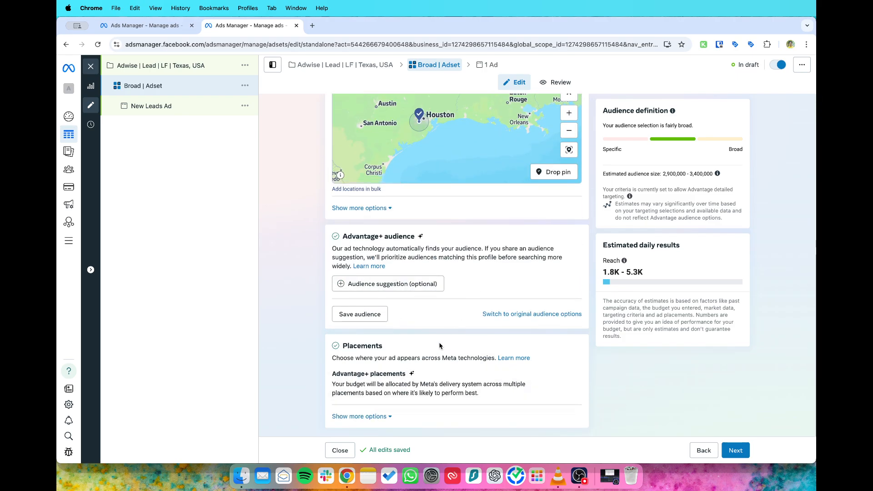
pyautogui.scroll(2, 464, 309)
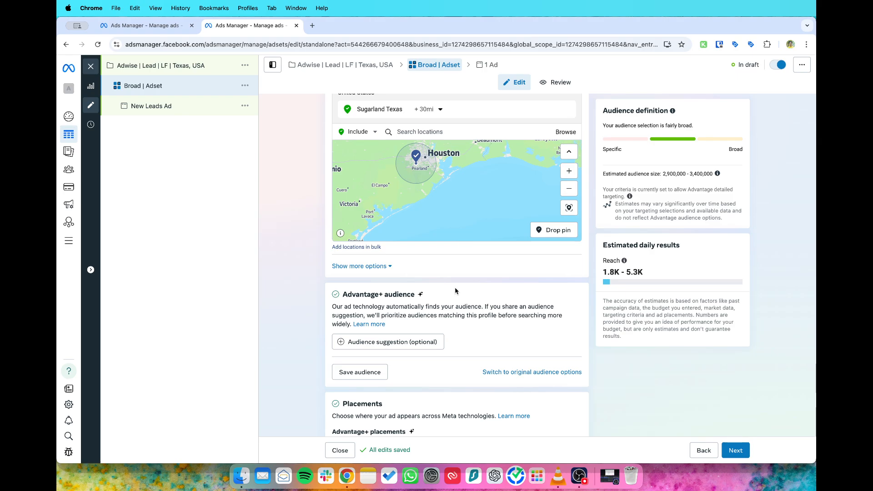
pyautogui.scroll(-3, 455, 291)
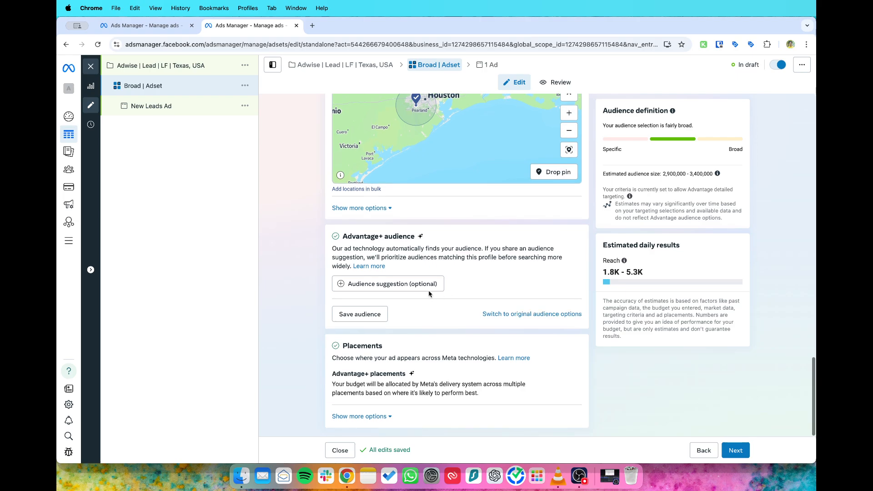
# Recheck the ad set from its name through conversion location, performance goal choices, budget, schedule, locations and placements.
pyautogui.scroll(15, 429, 294)
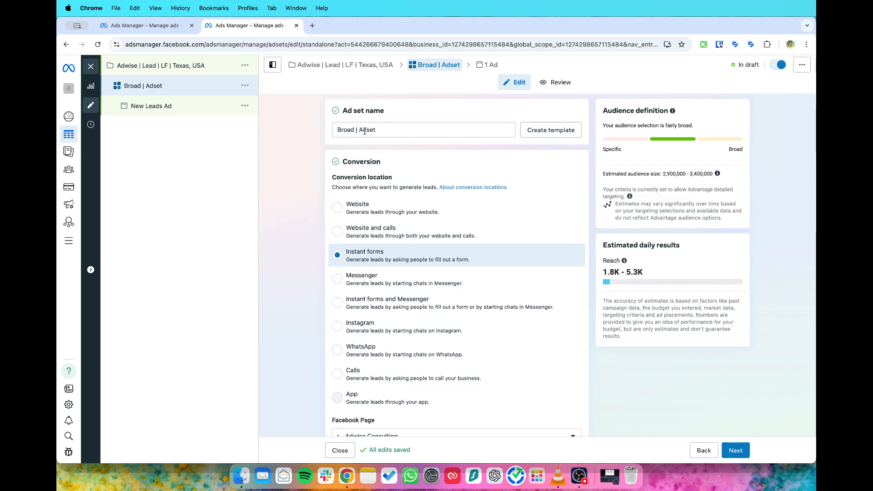
pyautogui.scroll(-2, 366, 165)
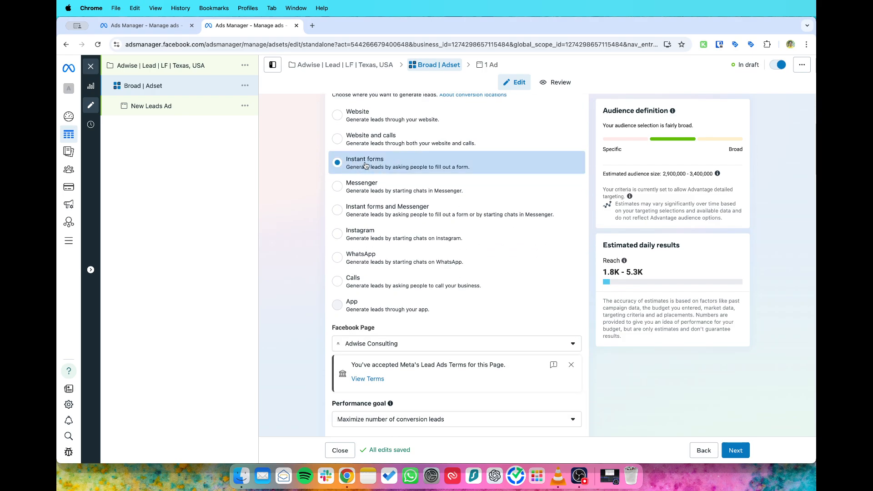
pyautogui.scroll(-3, 291, 201)
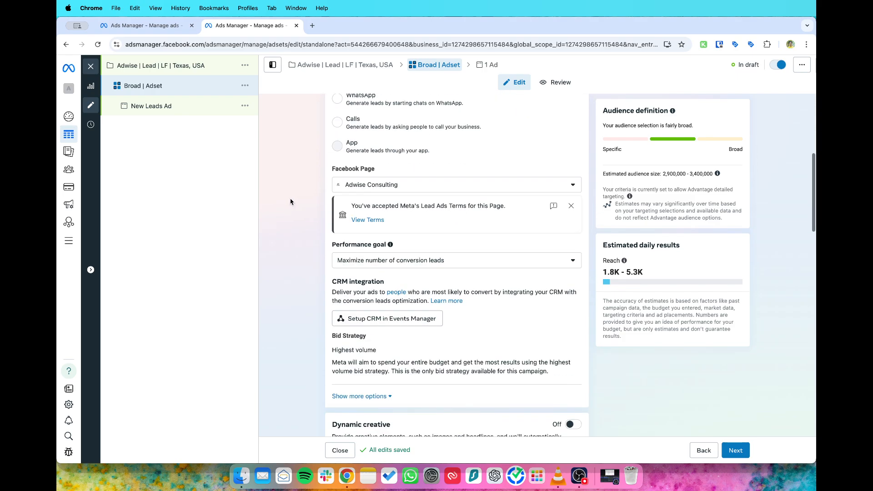
pyautogui.scroll(-1, 340, 218)
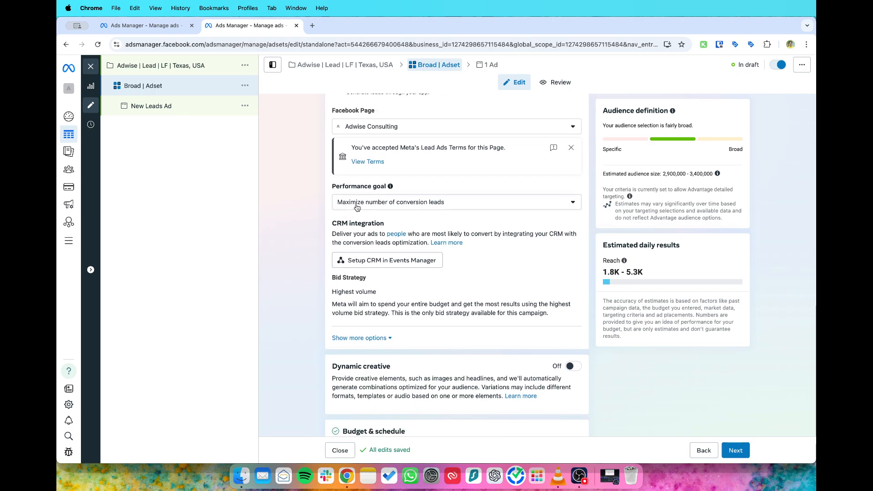
pyautogui.click(425, 202)
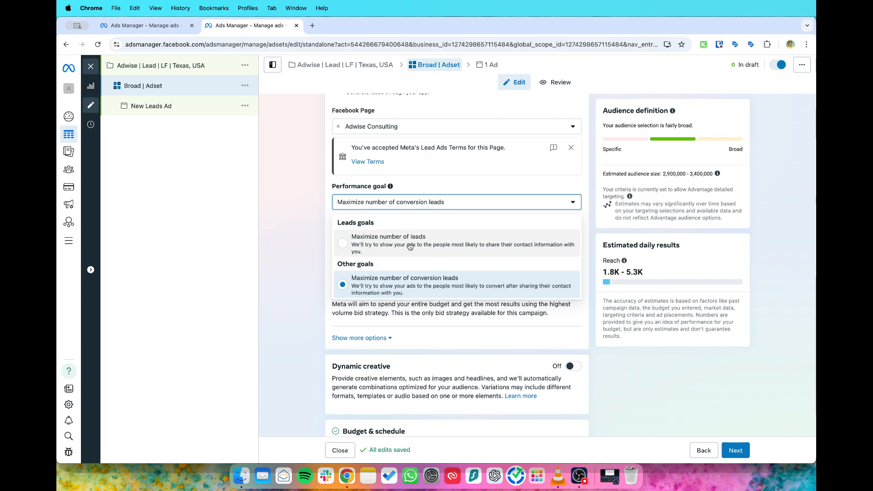
pyautogui.click(305, 239)
pyautogui.scroll(-3, 325, 248)
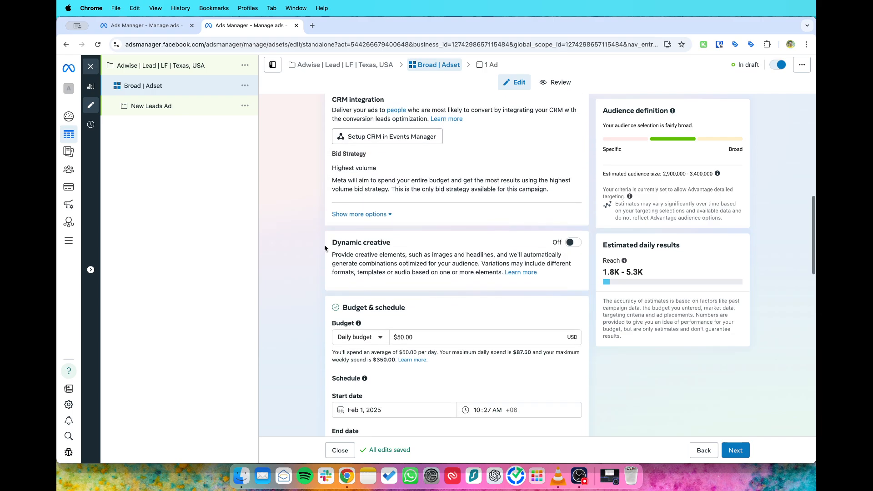
pyautogui.scroll(2, 325, 247)
pyautogui.scroll(2, 324, 247)
pyautogui.scroll(-8, 325, 247)
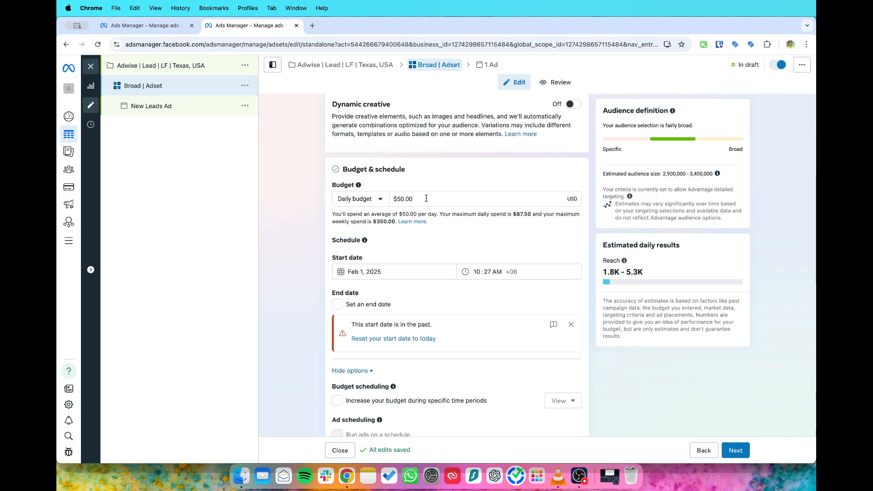
pyautogui.scroll(-10, 323, 256)
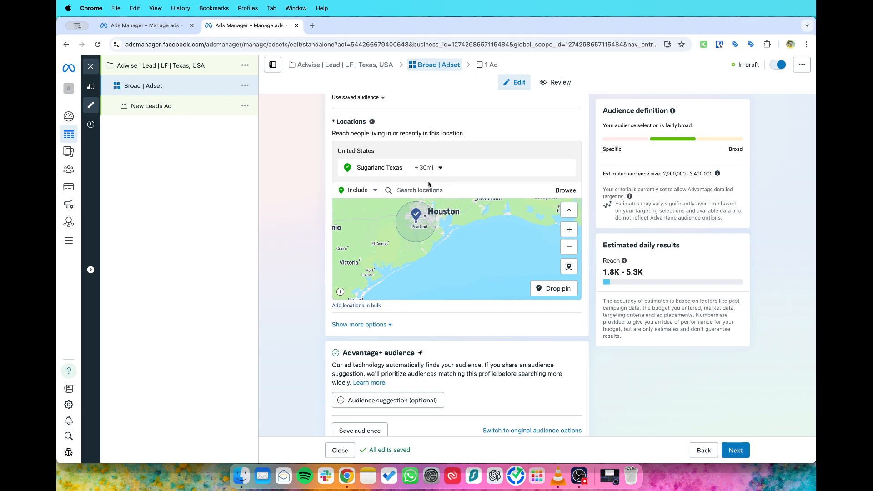
pyautogui.scroll(-3, 435, 303)
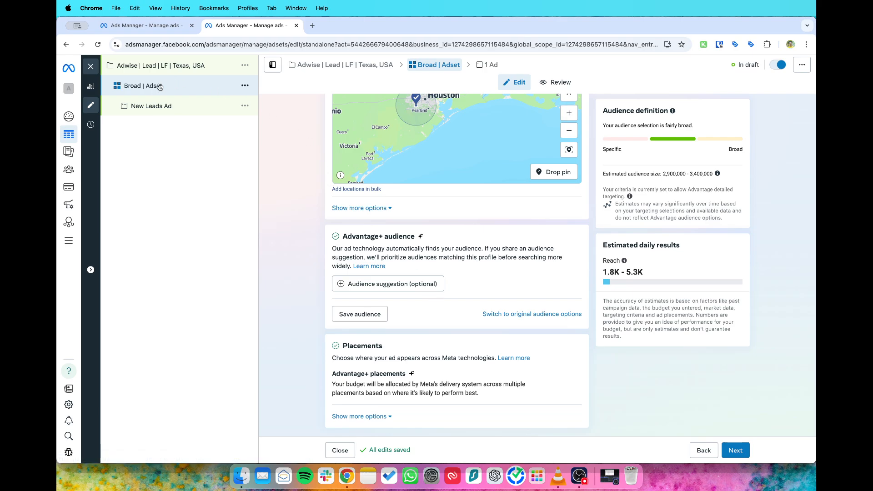
pyautogui.scroll(20, 395, 191)
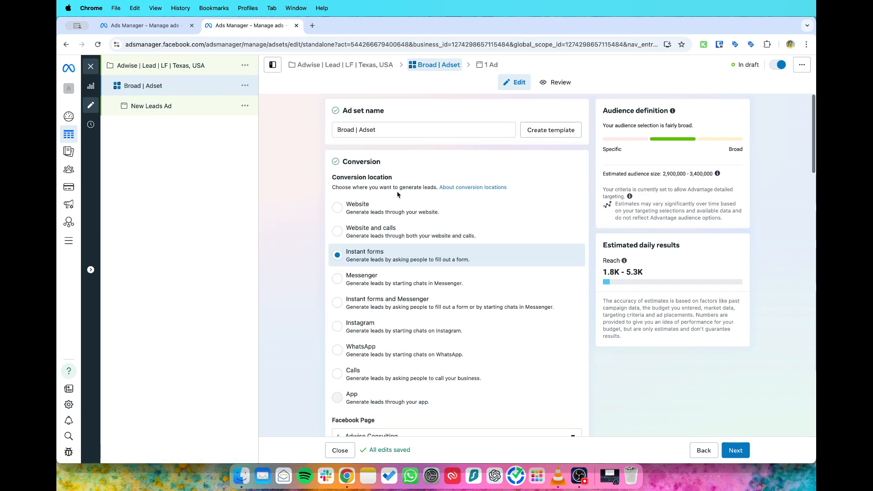
pyautogui.scroll(-20, 399, 194)
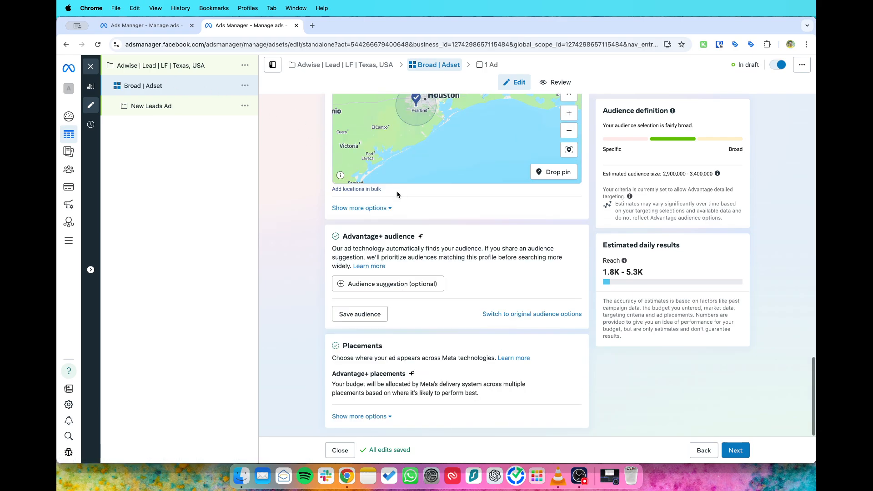
# Continue to the ad level and rename the ad "Image Ad - Feb 101".
pyautogui.click(734, 451)
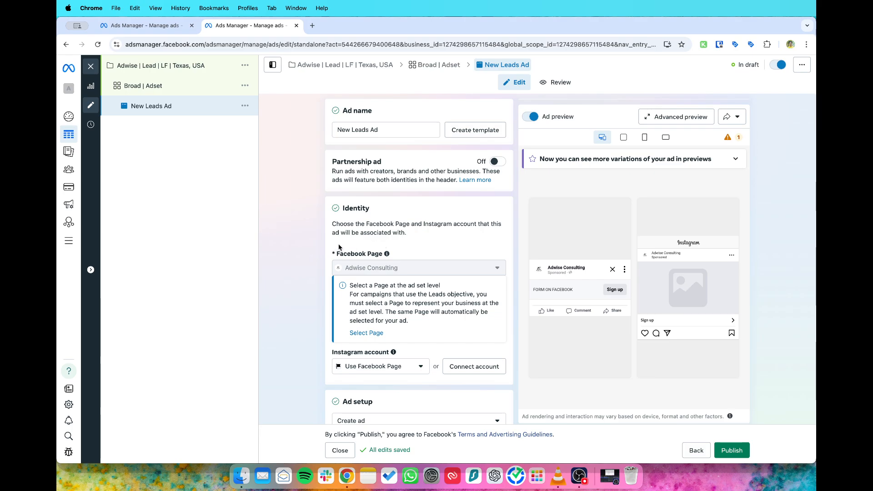
pyautogui.moveTo(379, 128); pyautogui.dragTo(337, 131)
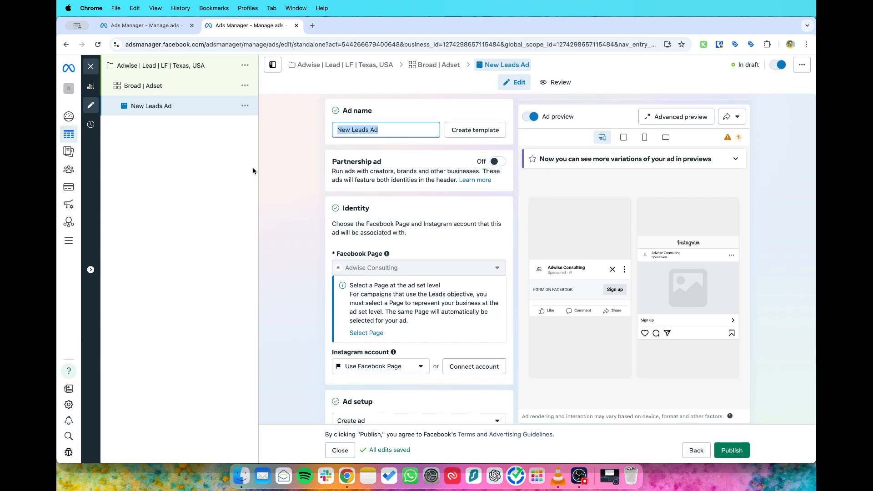
pyautogui.write('Image Ad')
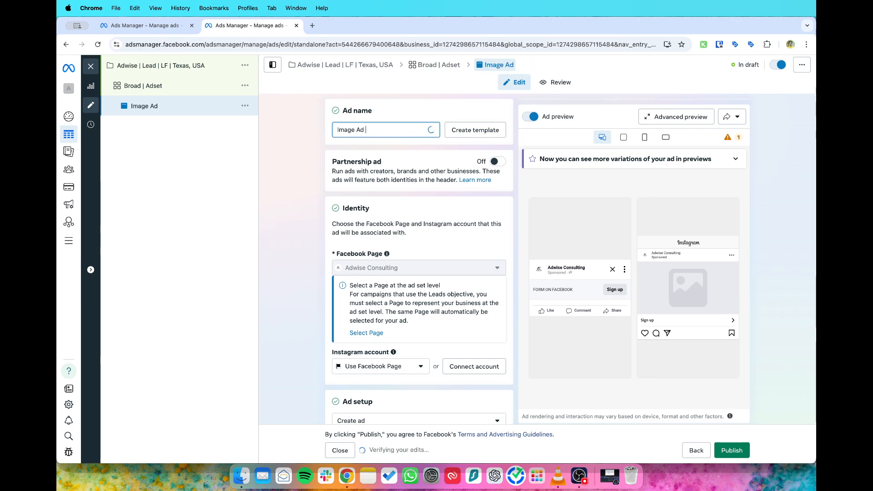
pyautogui.write(' - Feb ')
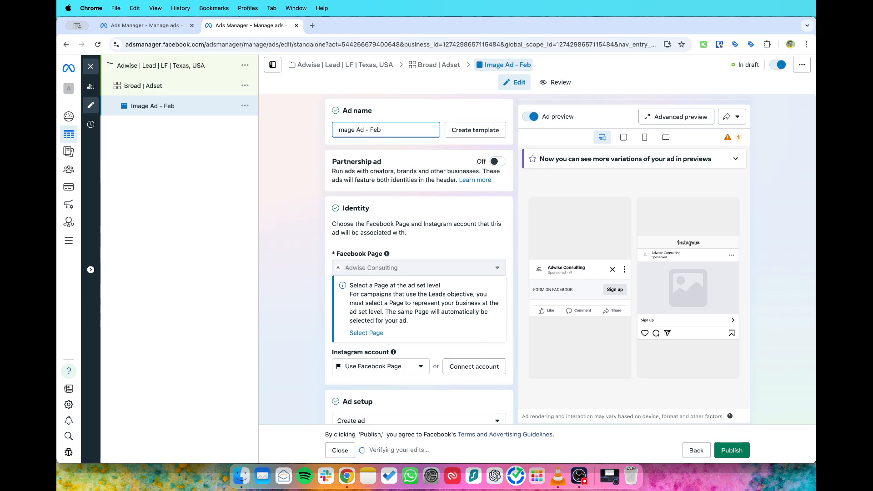
pyautogui.write('1')
pyautogui.press('Left')
pyautogui.press('Left')
pyautogui.write('-')
pyautogui.press('Right')
pyautogui.press('Right')
pyautogui.write('01')
pyautogui.click(300, 172)
# Examine the ad's identity settings and the ad setup options below them.
pyautogui.scroll(-5, 323, 201)
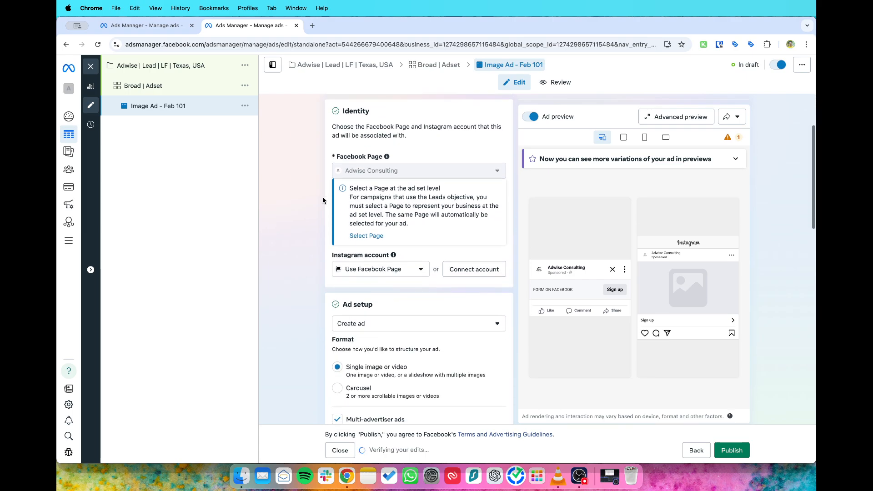
pyautogui.scroll(1, 360, 182)
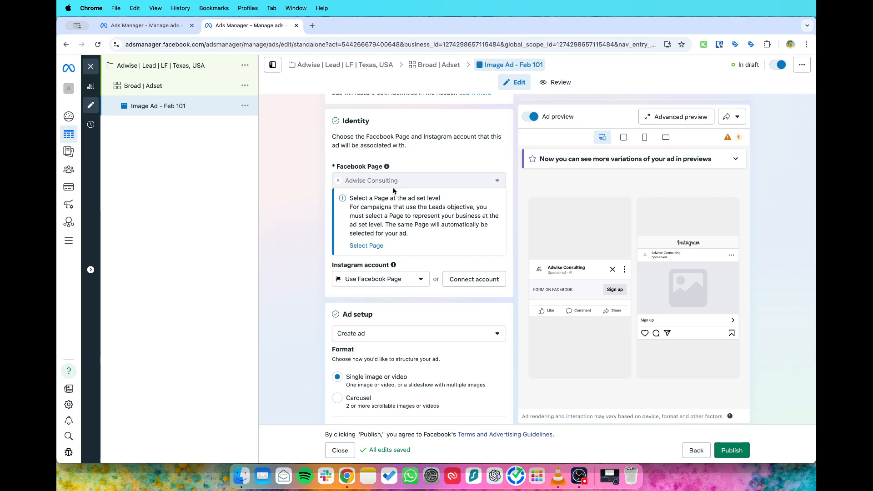
pyautogui.scroll(-1, 348, 224)
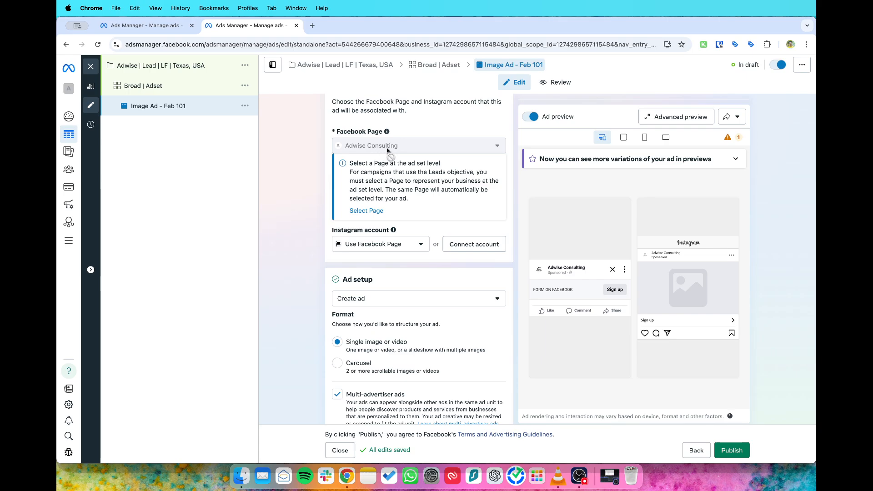
# Check the Instagram account choices, keeping Use Facebook Page, and turn off multi-advertiser ads in the ad setup.
pyautogui.click(389, 249)
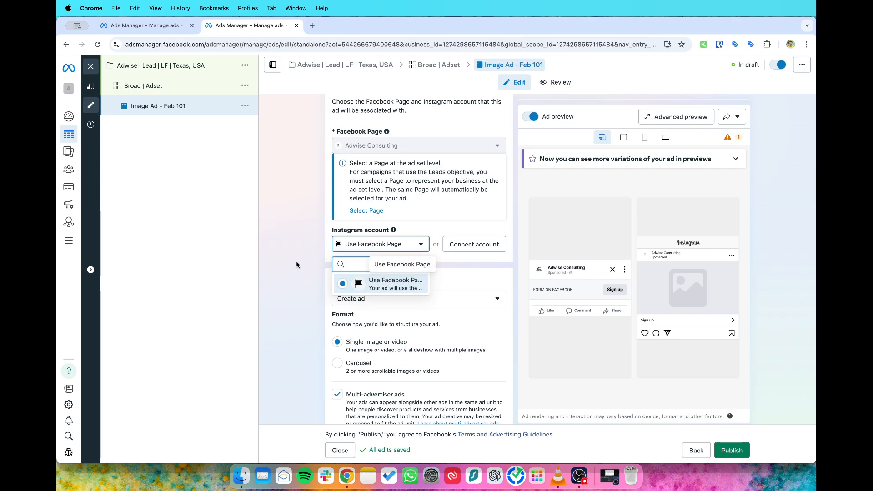
pyautogui.click(380, 250)
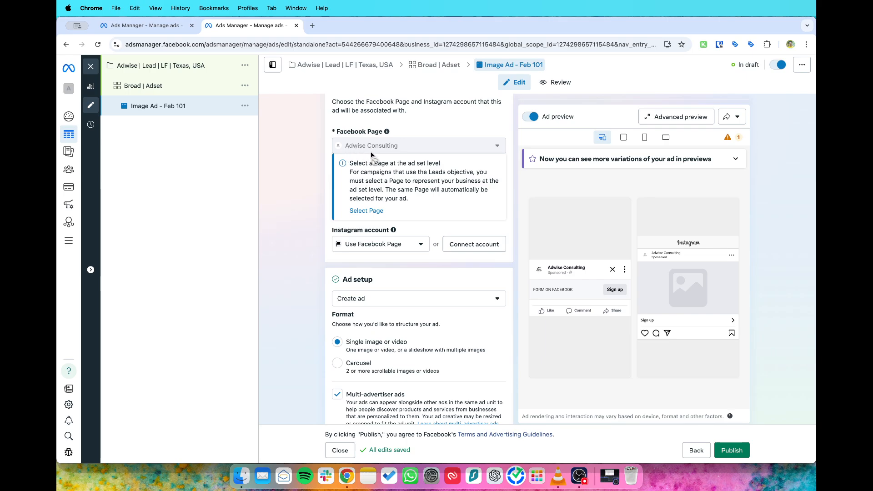
pyautogui.scroll(-3, 350, 209)
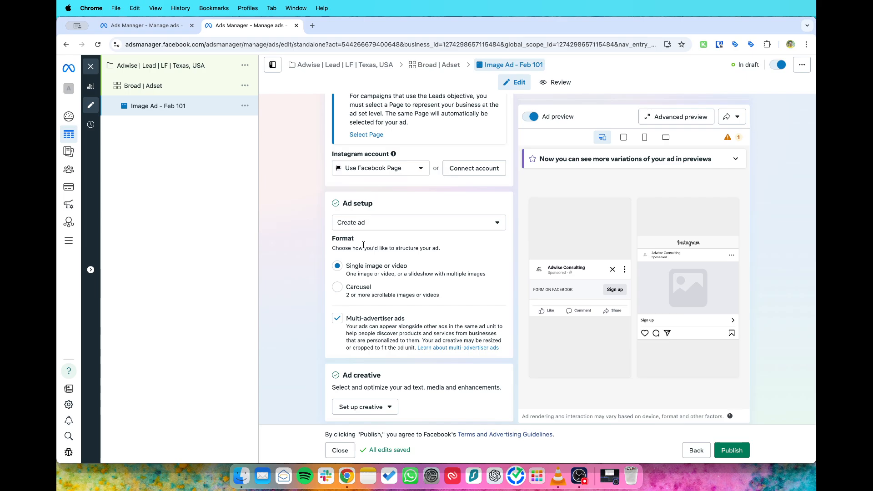
pyautogui.scroll(-1, 364, 245)
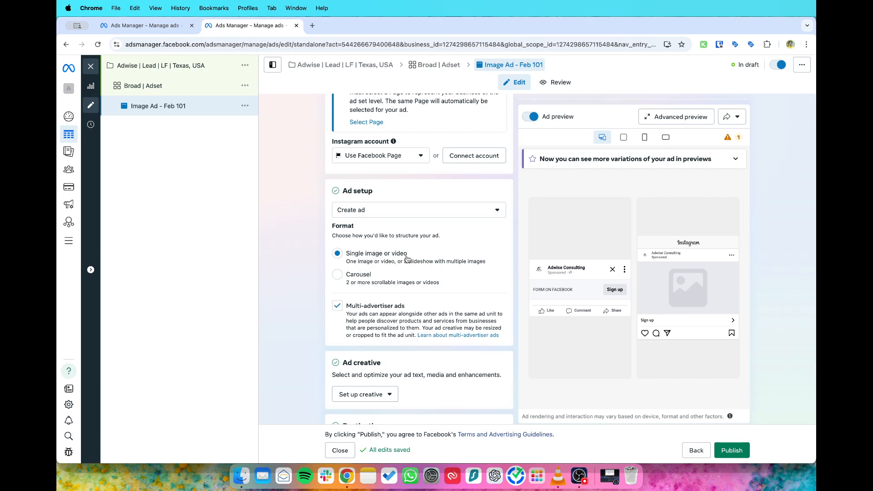
pyautogui.scroll(-2, 409, 259)
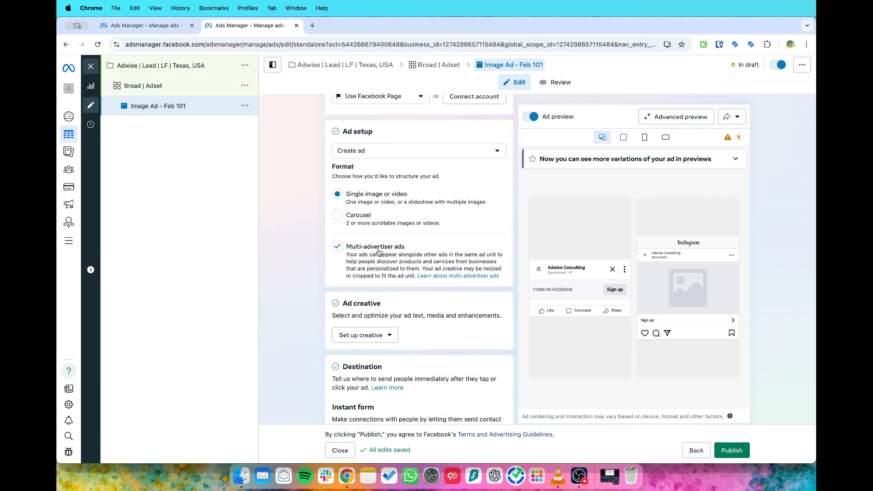
pyautogui.click(337, 246)
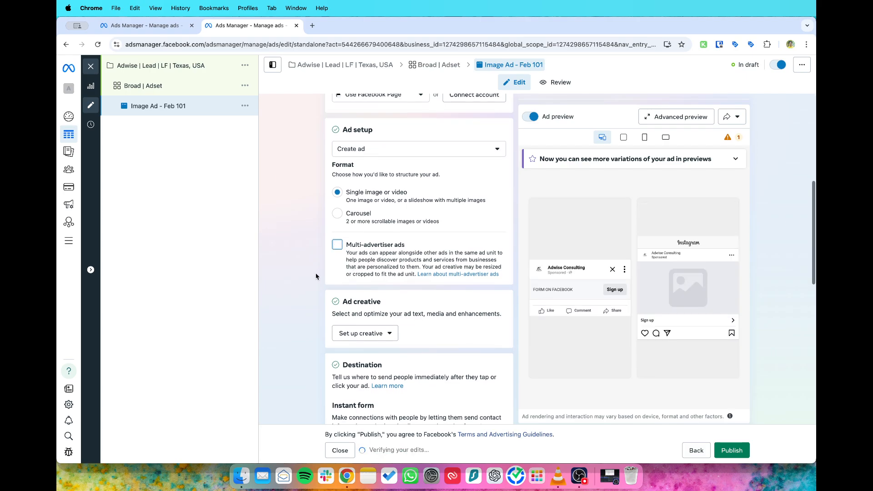
# Start setting up the ad creative as an image ad and go to its media selection, leaving the text blank.
pyautogui.scroll(-5, 313, 259)
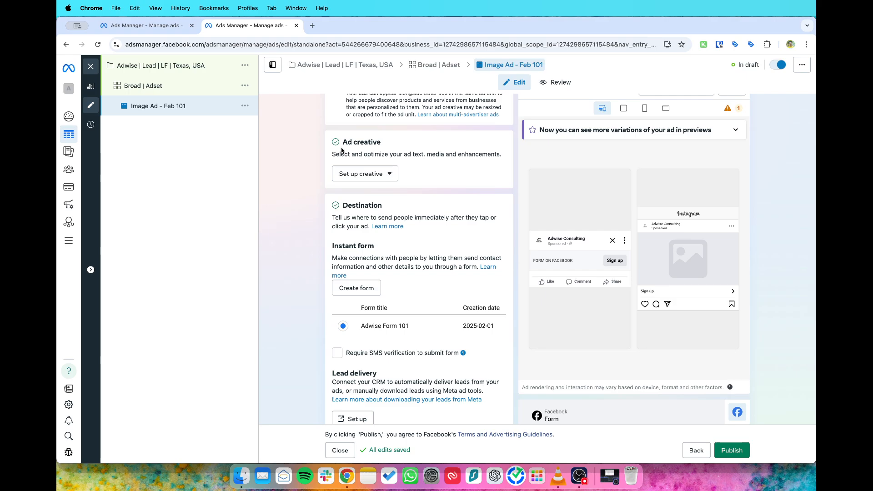
pyautogui.click(363, 177)
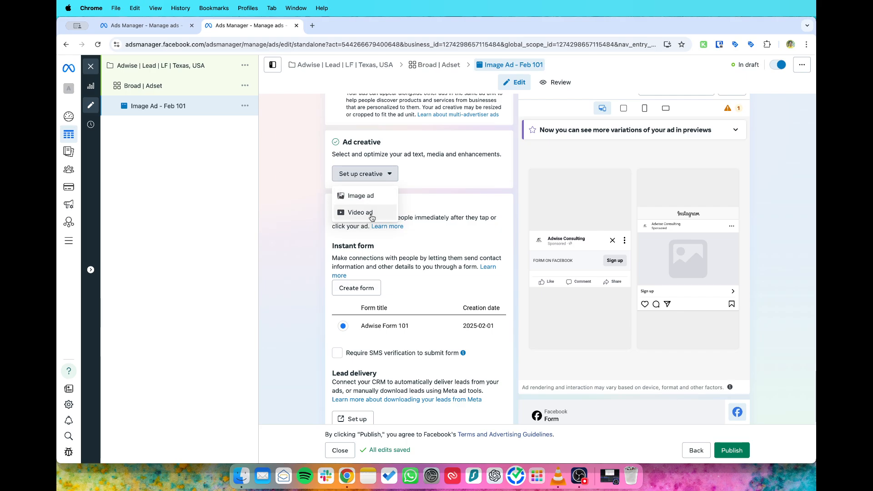
pyautogui.click(367, 200)
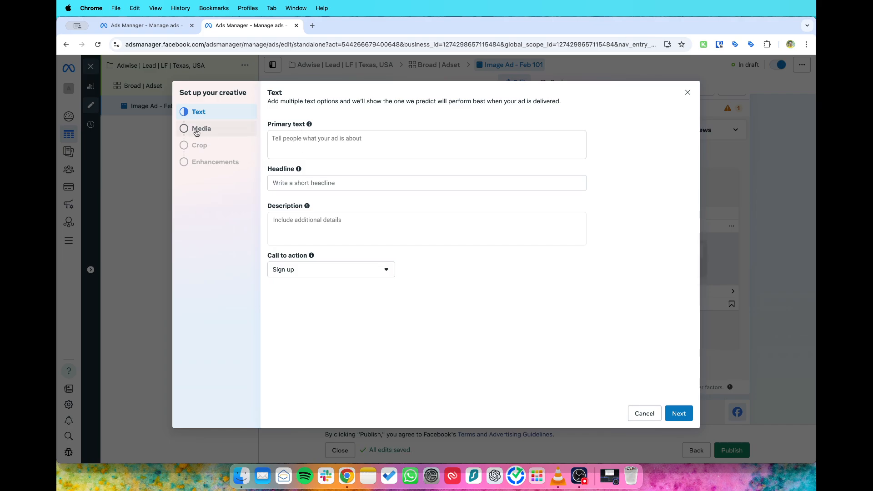
pyautogui.click(210, 134)
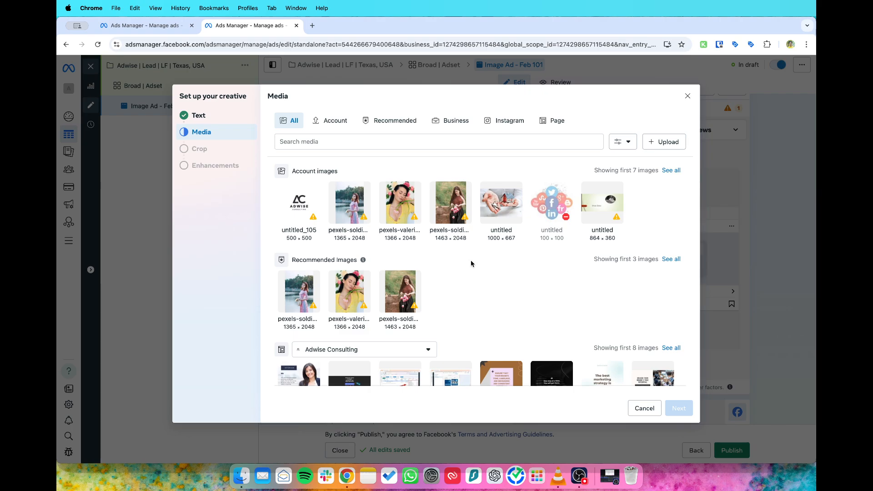
pyautogui.click(662, 142)
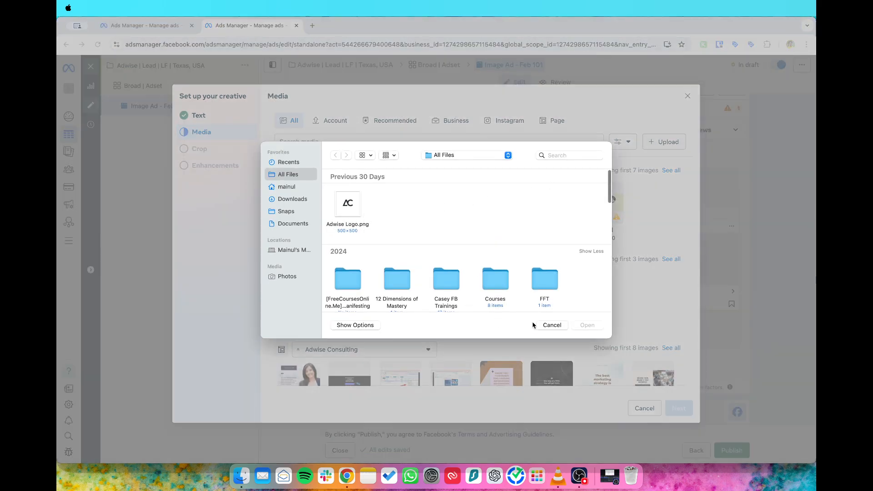
pyautogui.click(550, 326)
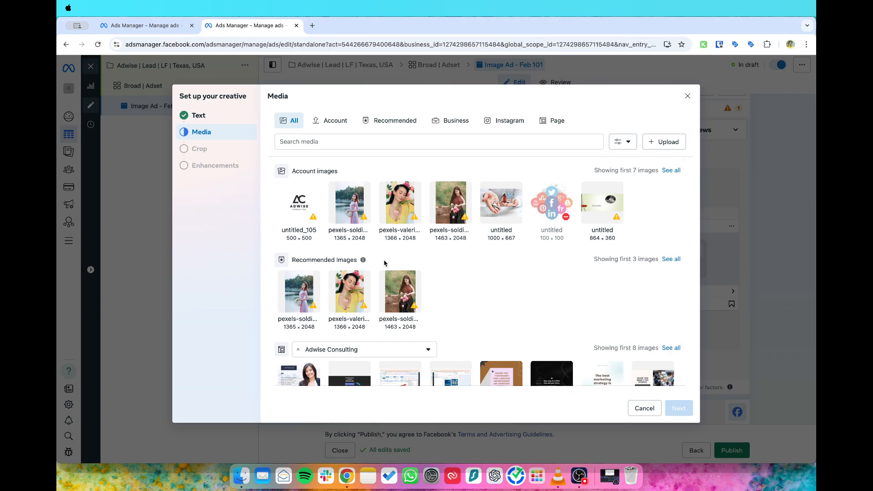
pyautogui.click(300, 207)
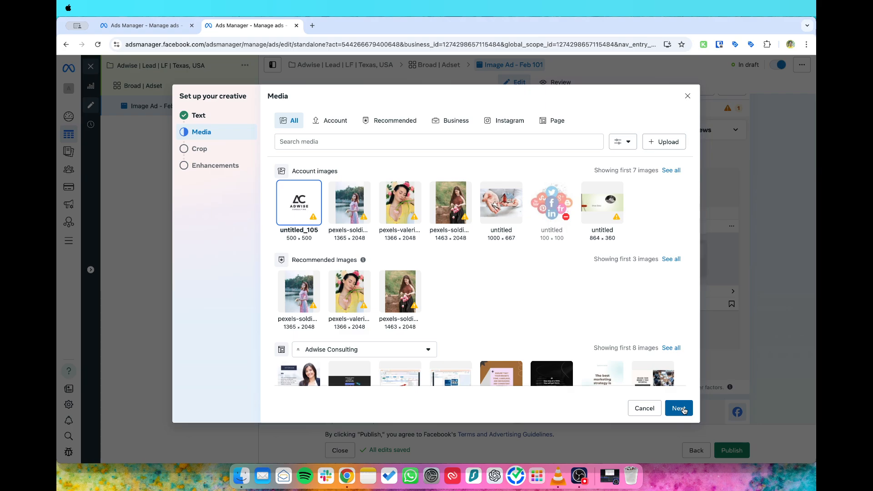
# Use the 1080 × 1080 "Interview" image from the Adwise Consulting page as the ad's media and continue to cropping.
pyautogui.scroll(-2, 455, 346)
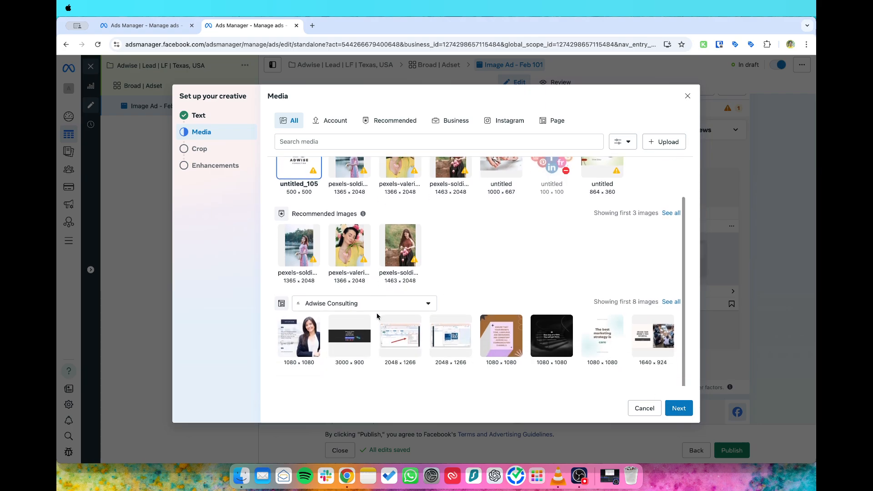
pyautogui.click(293, 341)
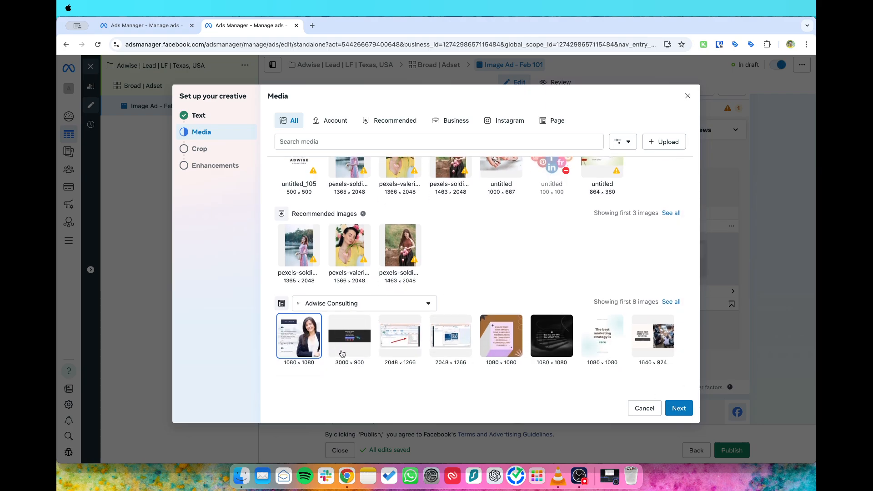
pyautogui.click(678, 408)
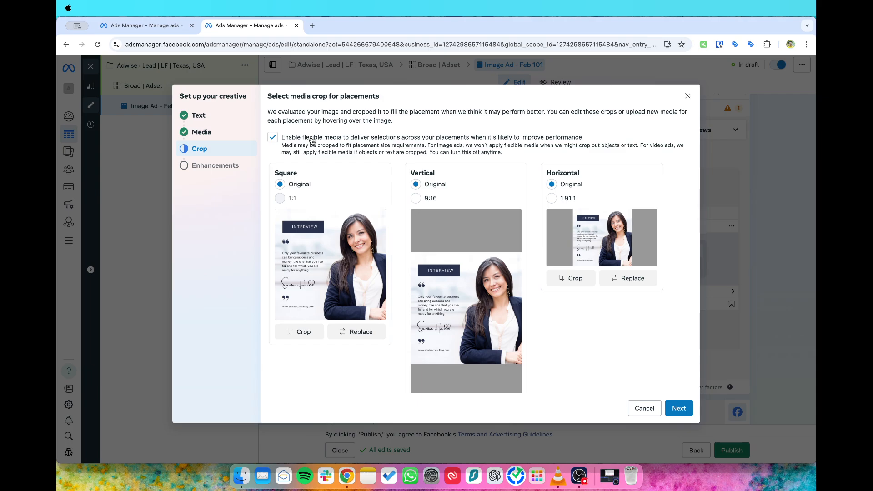
# Turn off flexible media for the image's placements and look over the square, vertical and horizontal crops.
pyautogui.click(274, 138)
pyautogui.scroll(-2, 442, 173)
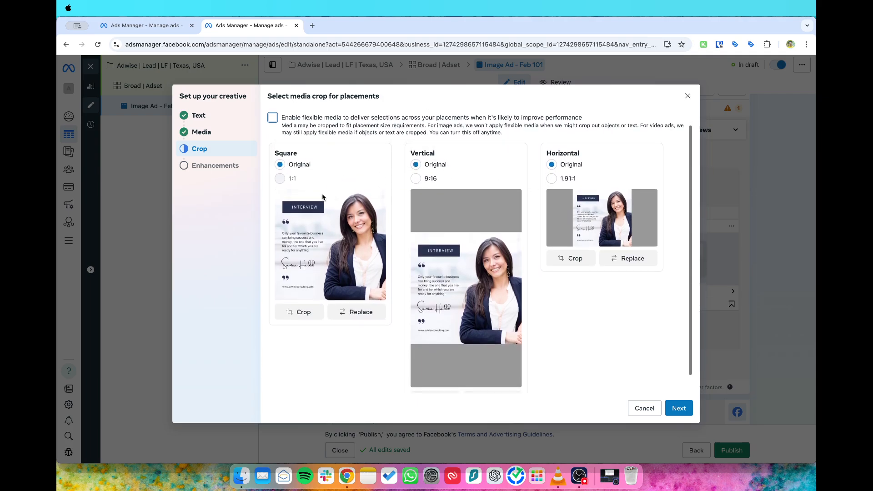
pyautogui.scroll(2, 329, 207)
pyautogui.scroll(-3, 486, 189)
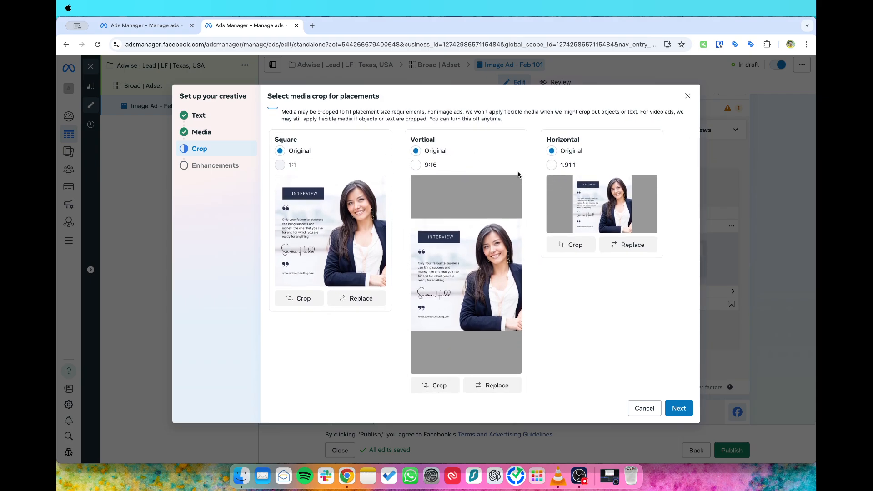
pyautogui.scroll(3, 516, 176)
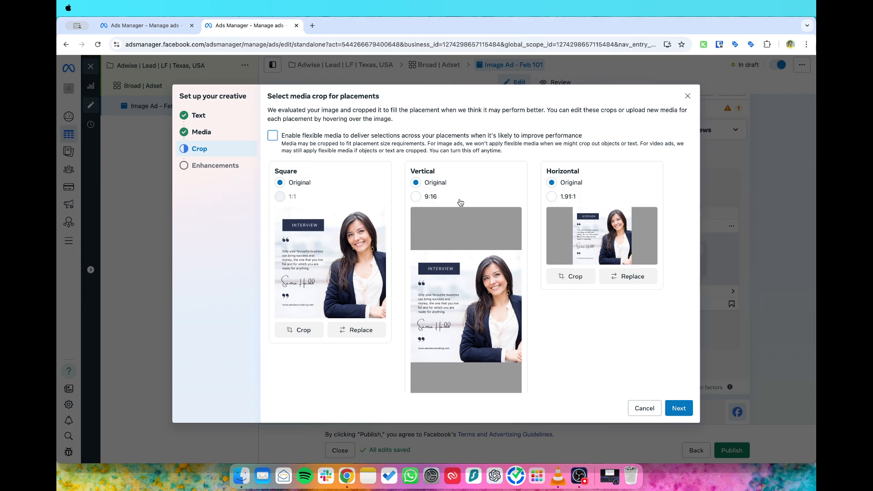
# Crop the horizontal placement to 1.91:1, keep square and vertical at Original, and continue to the creative enhancements.
pyautogui.scroll(-1, 564, 186)
pyautogui.click(560, 182)
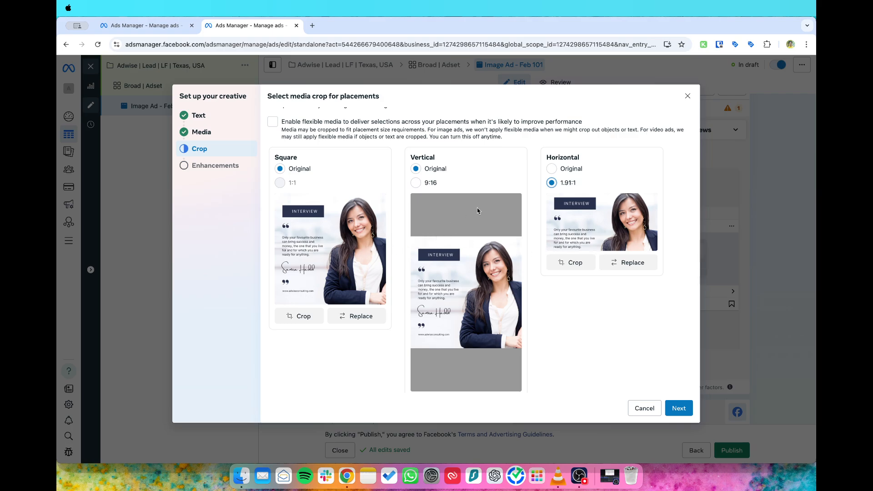
pyautogui.scroll(-1, 476, 192)
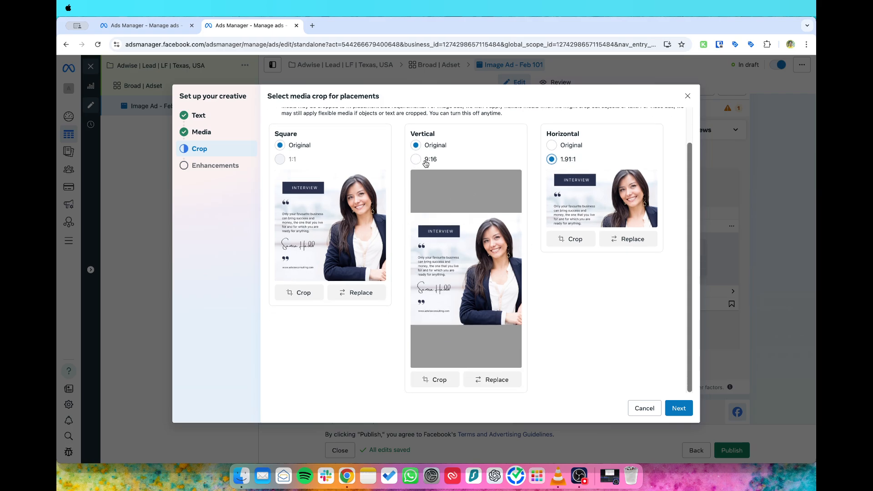
pyautogui.scroll(2, 436, 164)
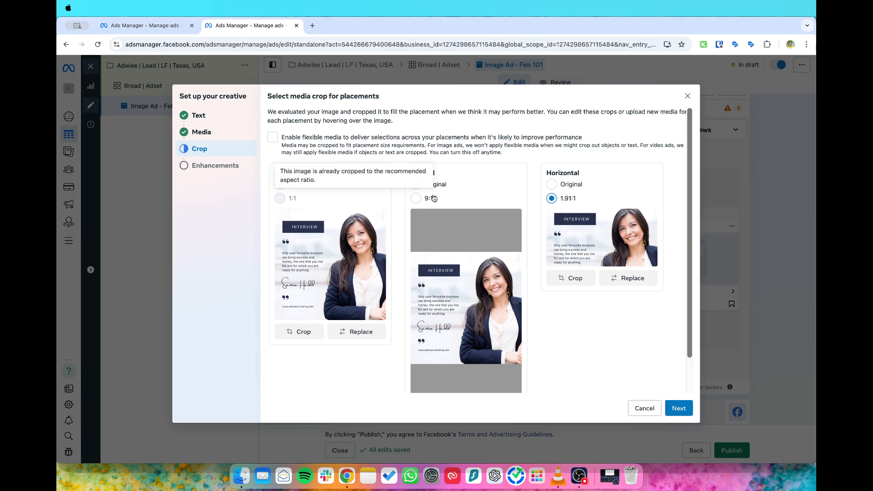
pyautogui.scroll(-1, 535, 249)
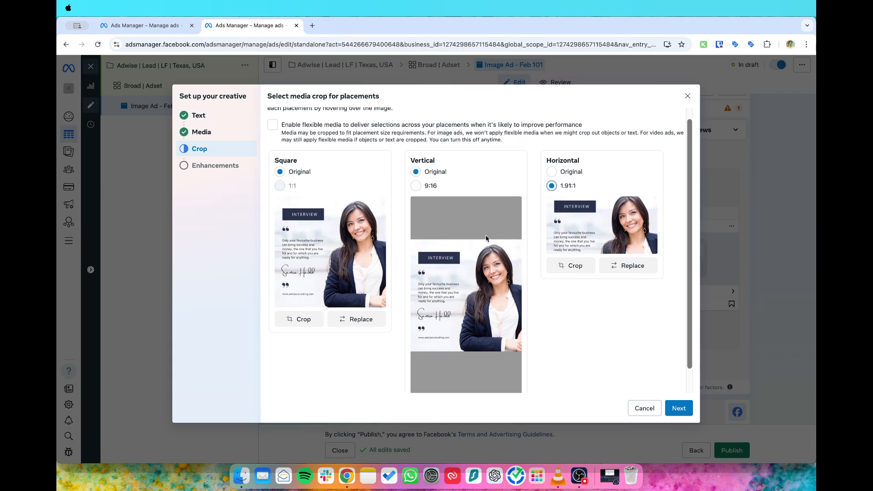
pyautogui.scroll(-1, 475, 239)
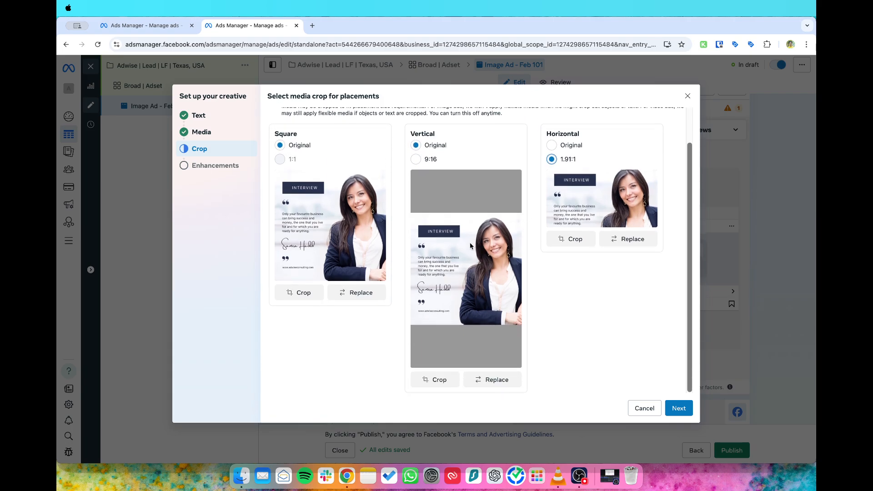
pyautogui.scroll(2, 443, 230)
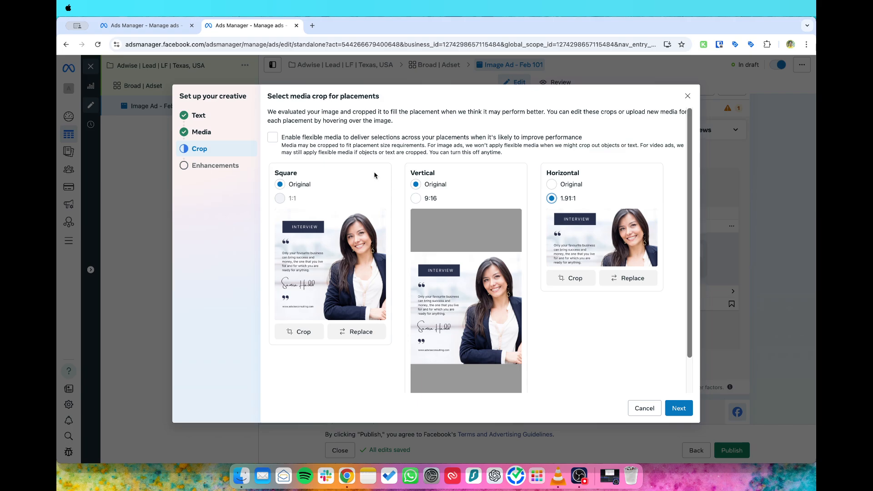
pyautogui.scroll(-2, 386, 244)
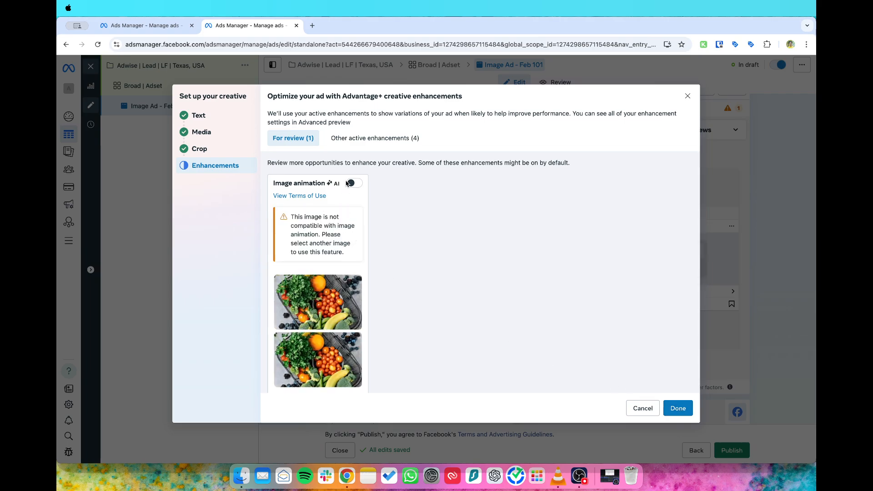
# Turn off the Add overlays and Visual touch-ups enhancements among the other active enhancements.
pyautogui.click(376, 139)
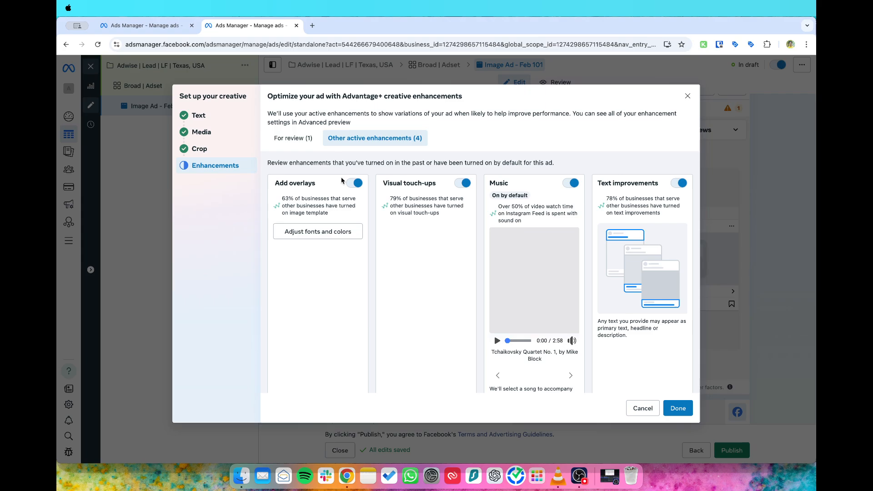
pyautogui.click(353, 183)
pyautogui.click(462, 183)
# Turn off the Music enhancement, returning from its detail settings to the other active enhancements.
pyautogui.click(571, 183)
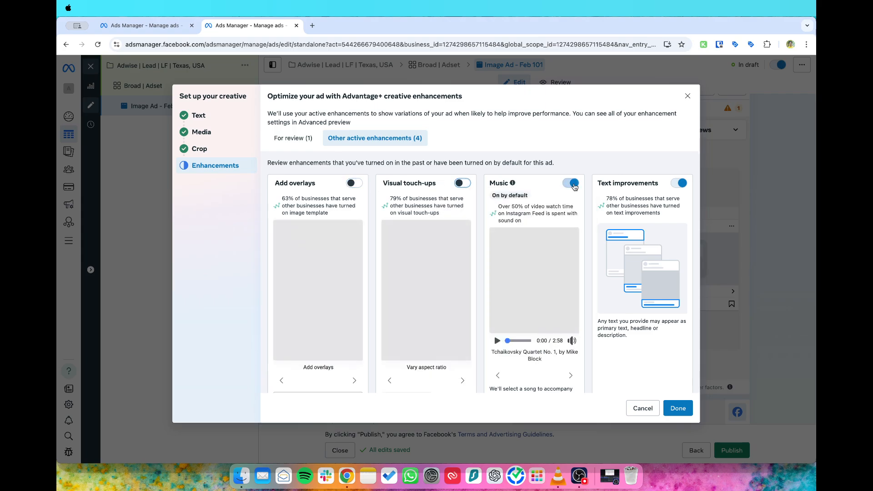
pyautogui.click(469, 268)
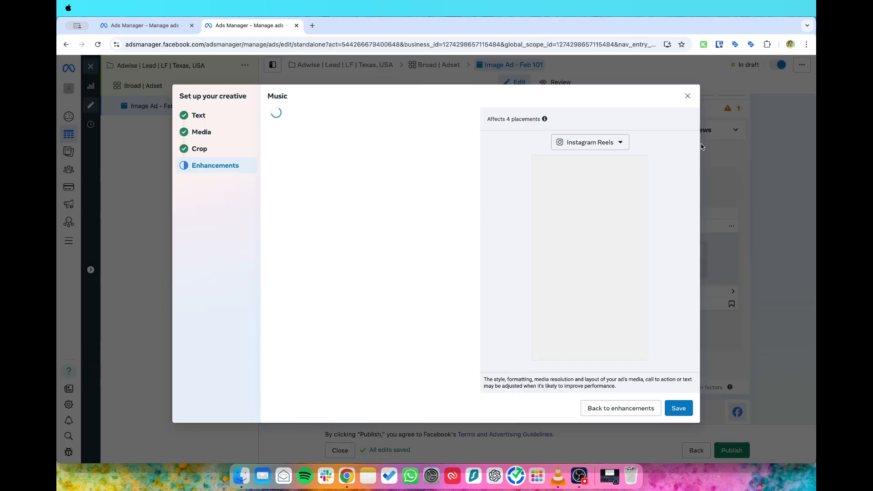
pyautogui.click(610, 408)
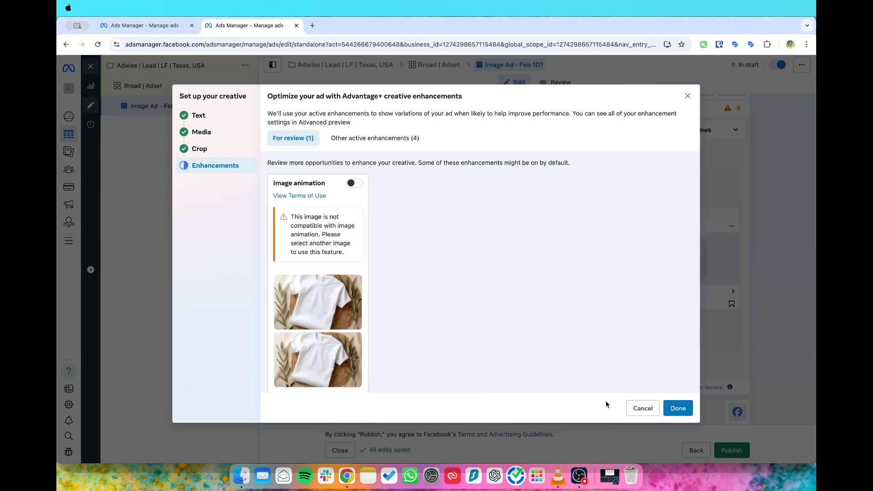
pyautogui.click(362, 138)
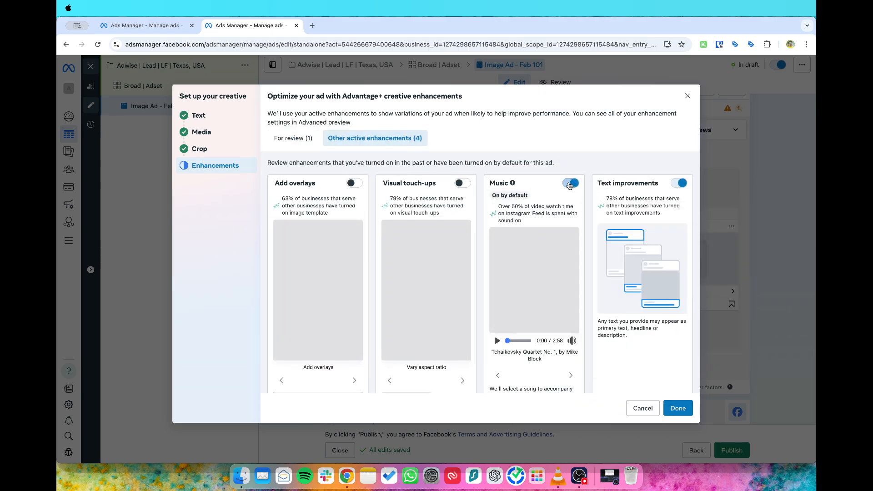
pyautogui.click(570, 183)
pyautogui.click(330, 264)
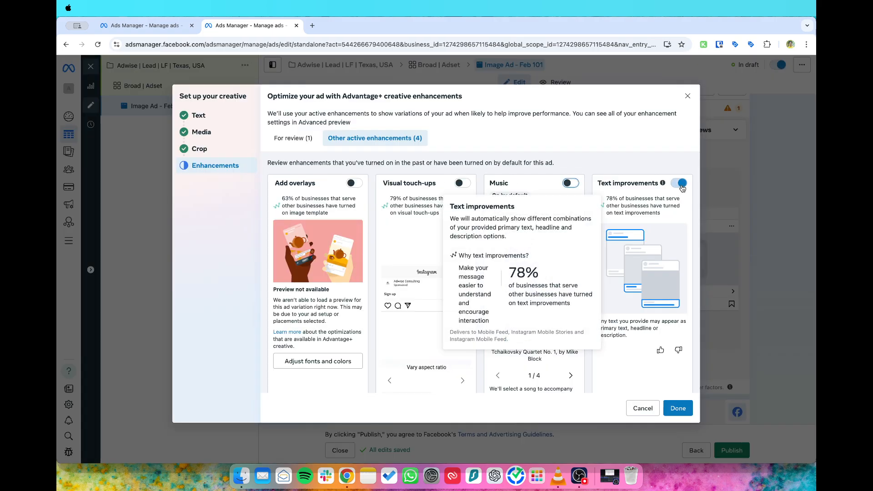
# Turn off the Text improvements enhancement and finish the image ad's creative setup.
pyautogui.click(682, 186)
pyautogui.scroll(-1, 570, 307)
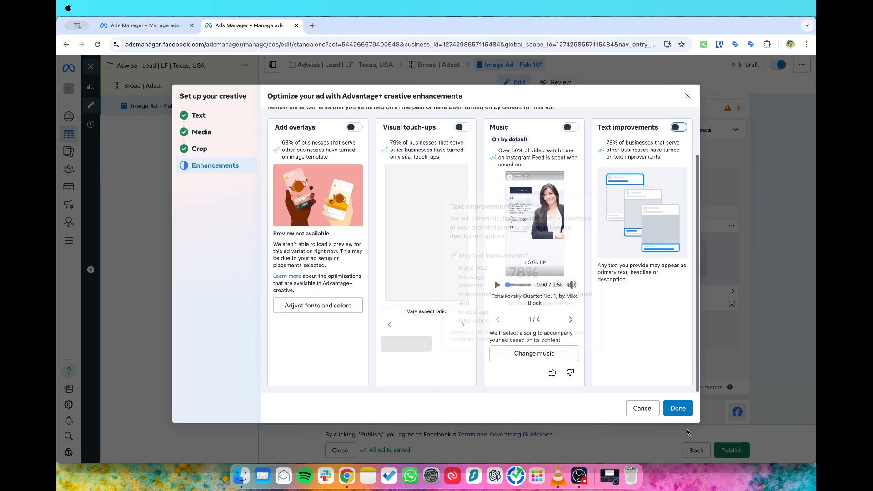
pyautogui.moveTo(435, 235)
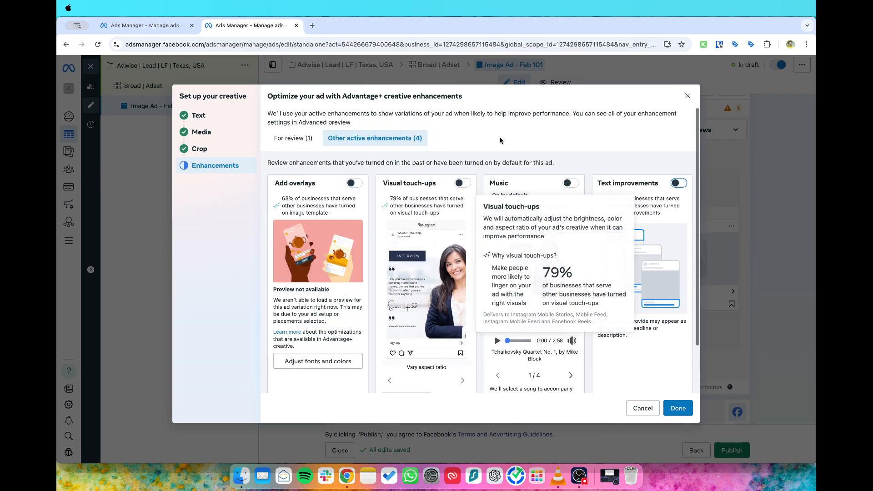
pyautogui.click(679, 408)
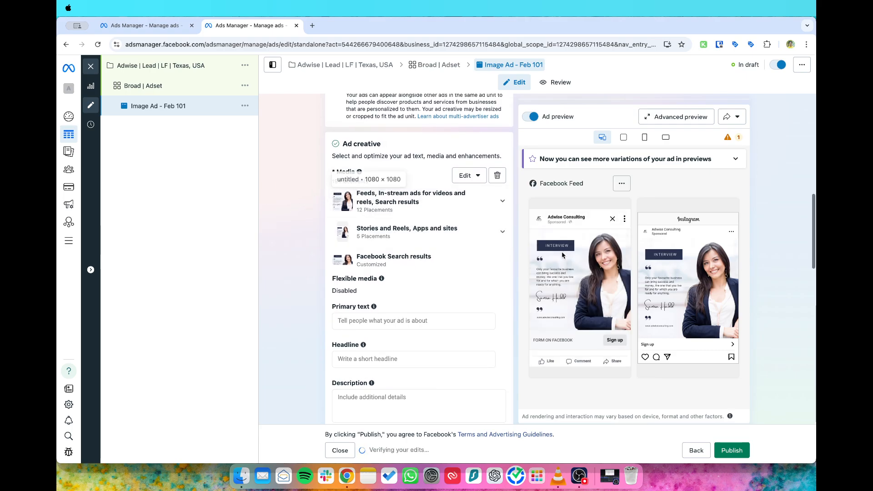
# Enter "This is a primary text!" as the image ad's primary text.
pyautogui.scroll(-3, 306, 253)
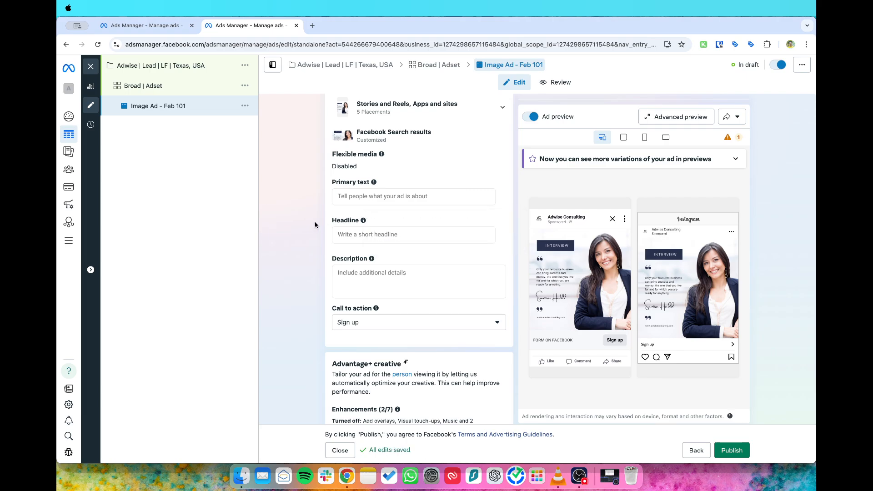
pyautogui.click(369, 201)
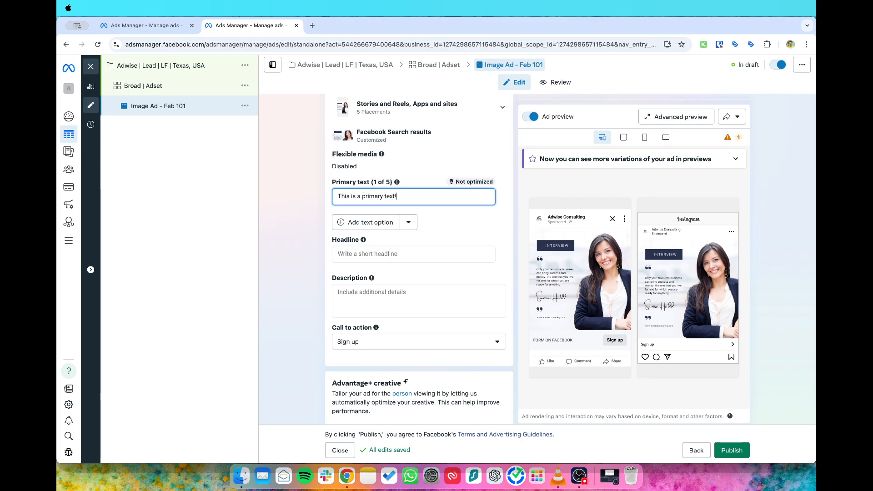
pyautogui.moveTo(584, 230)
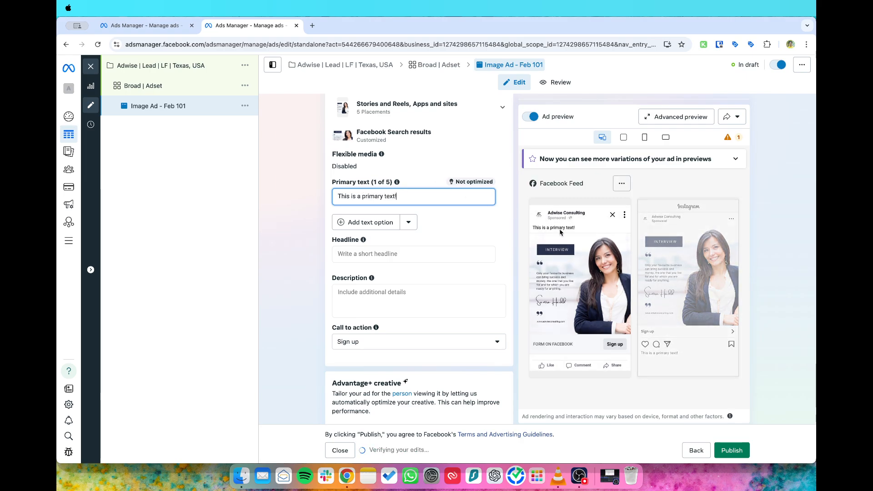
# Repeat the line "This is a primary text!" three more times on separate lines of the primary text, leaving no trailing blank line.
pyautogui.tripleClick(402, 195)
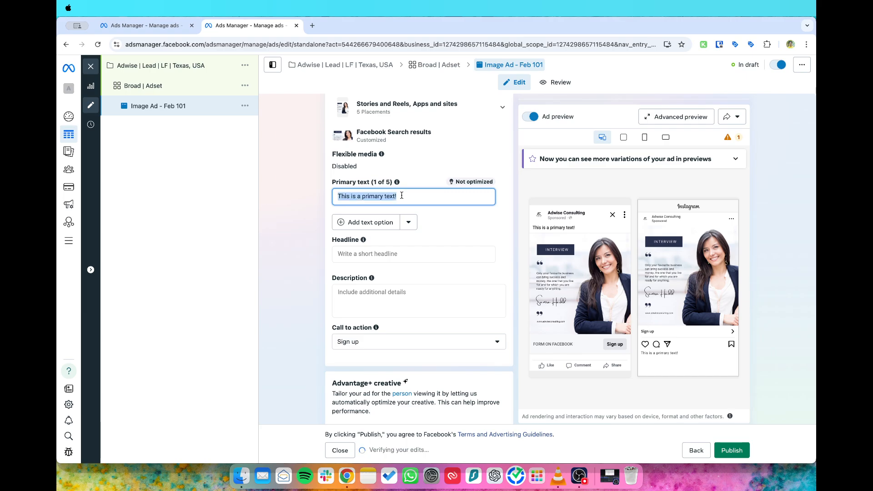
pyautogui.press('super+c')
pyautogui.press('Right')
pyautogui.press('Return')
pyautogui.press('super+v')
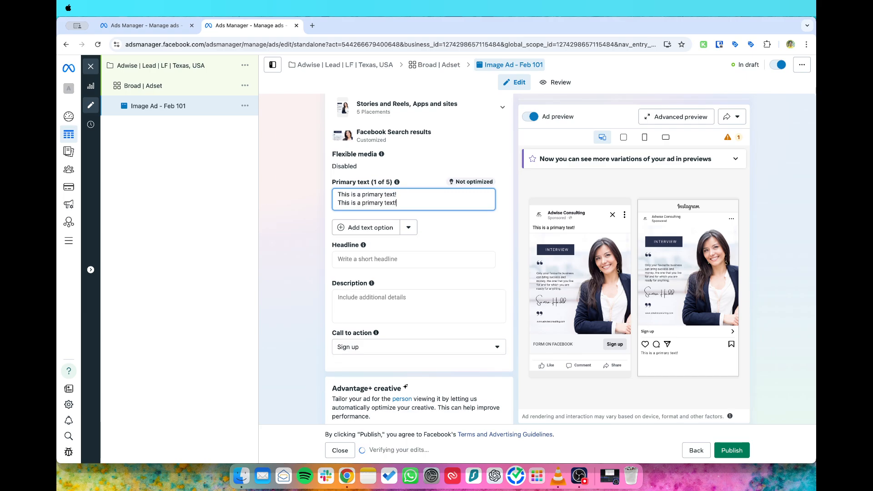
pyautogui.press('Return')
pyautogui.press('super+v')
pyautogui.press('Return')
pyautogui.press('super+v')
pyautogui.press('Return')
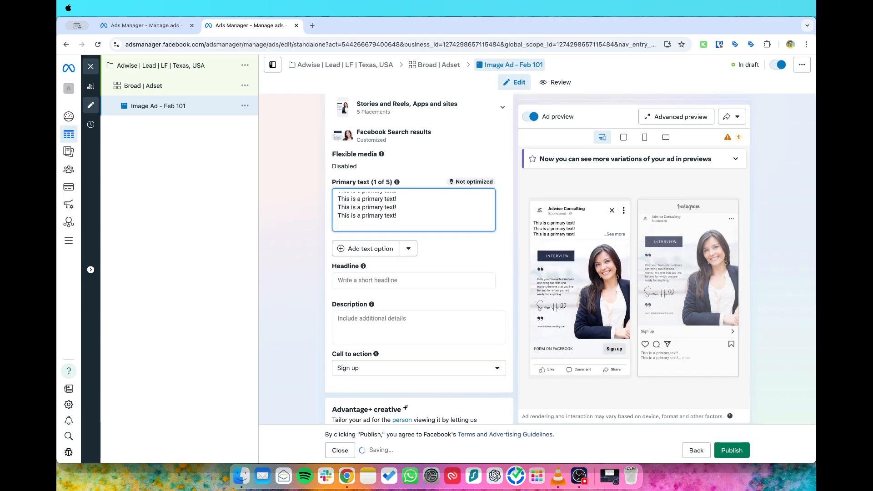
pyautogui.click(301, 243)
pyautogui.click(405, 215)
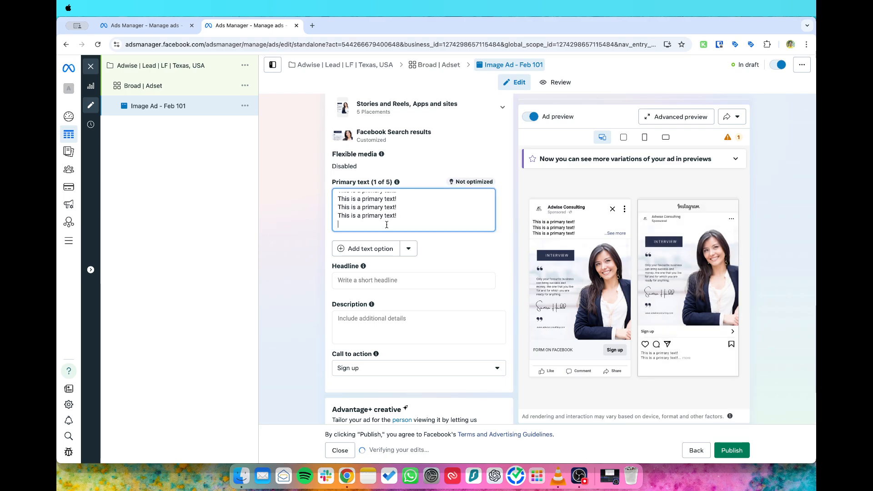
pyautogui.press('BackSpace')
pyautogui.click(305, 262)
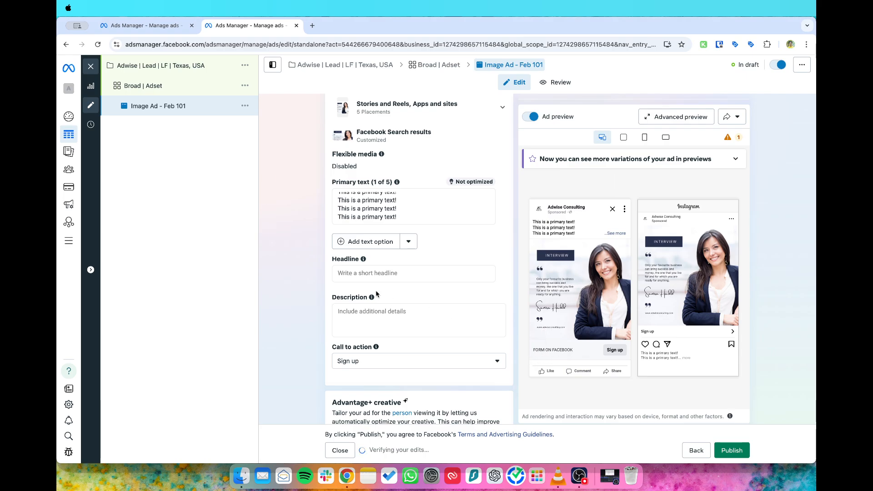
# Set the ad's headline to "Get More Leads in 30 Days!" and leave the description without any visible text.
pyautogui.click(357, 273)
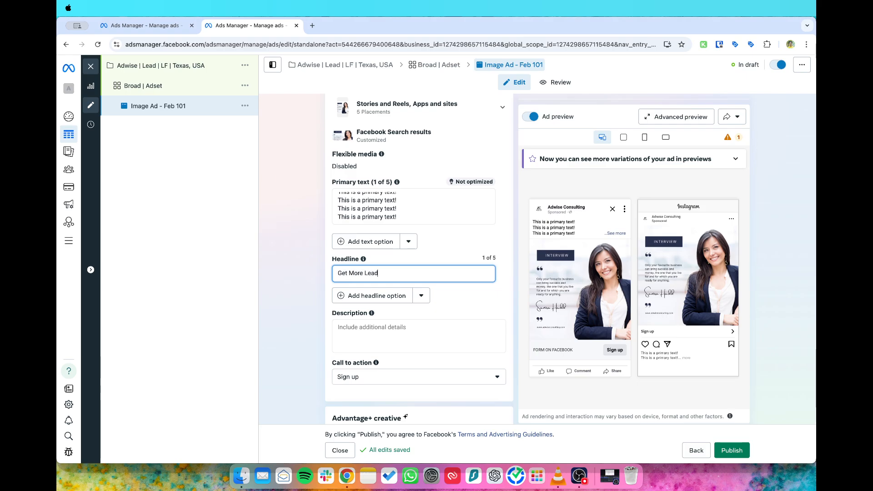
pyautogui.write('in 30 Days!')
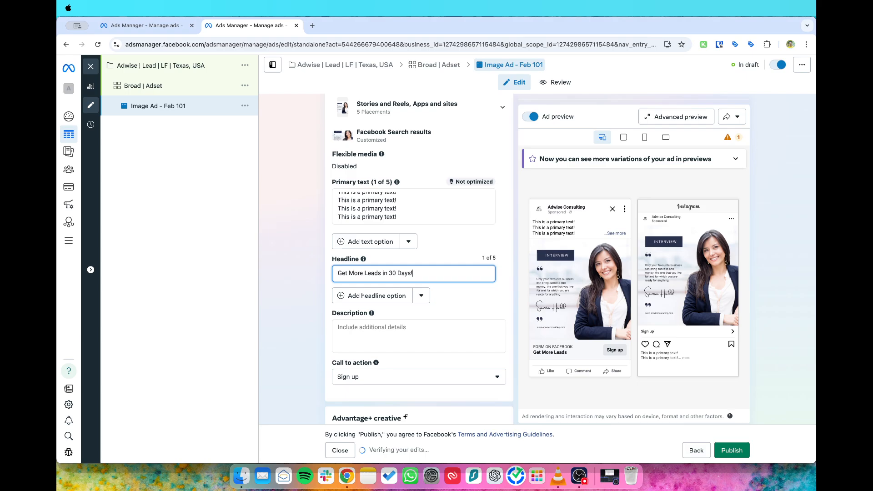
pyautogui.click(267, 265)
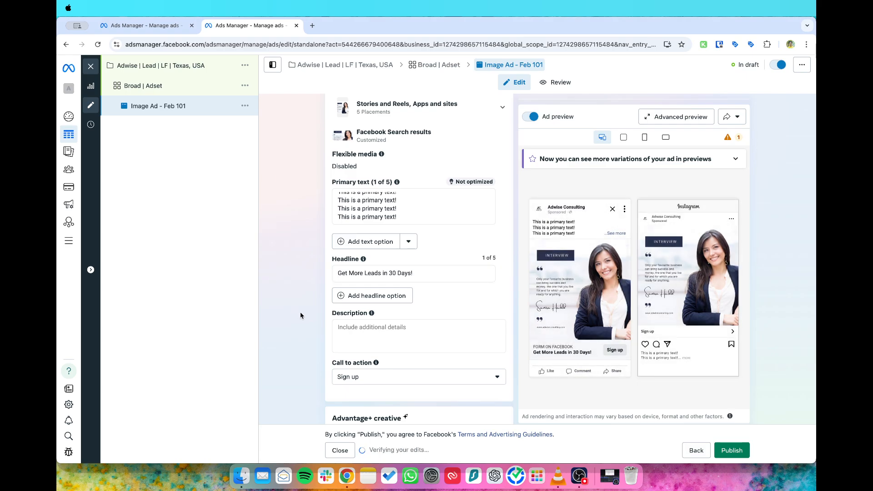
pyautogui.scroll(-1, 301, 311)
pyautogui.click(366, 315)
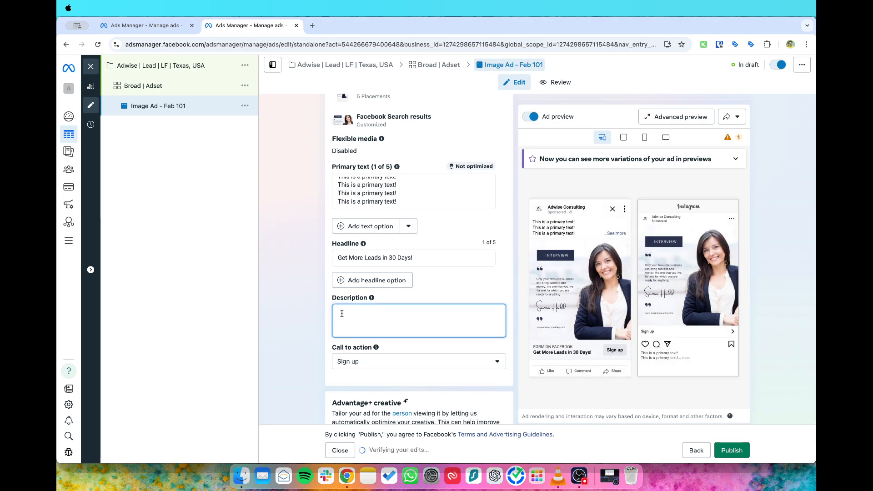
pyautogui.click(306, 319)
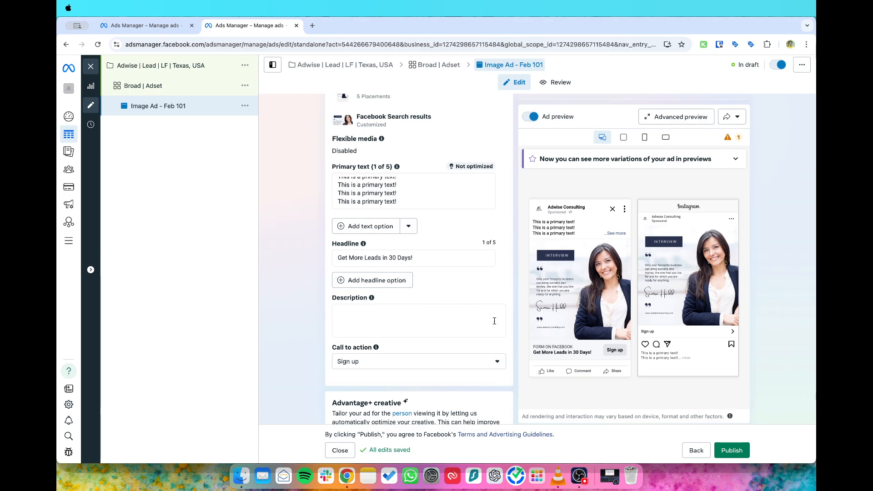
# Set the ad's call to action to Learn more.
pyautogui.scroll(-3, 476, 313)
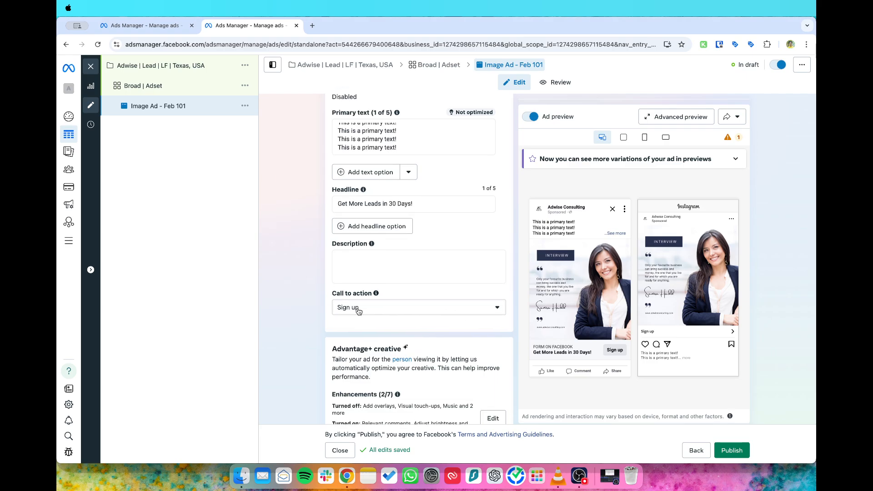
pyautogui.click(359, 312)
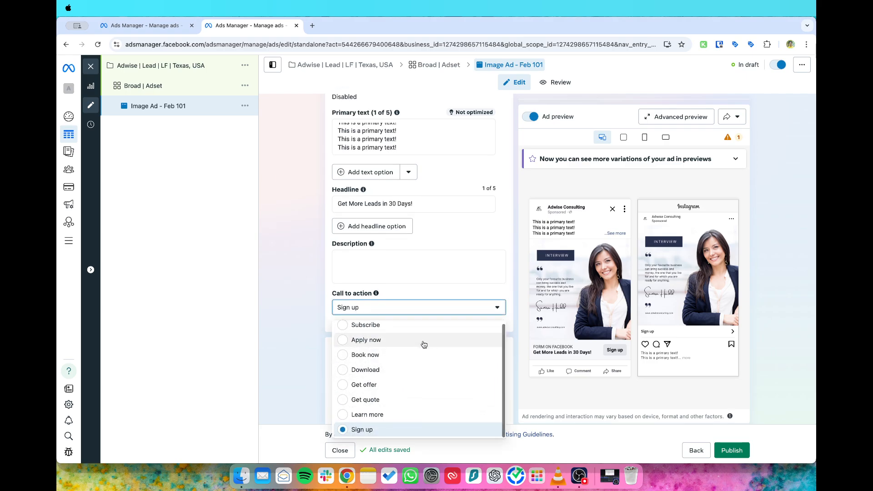
pyautogui.scroll(-4, 525, 212)
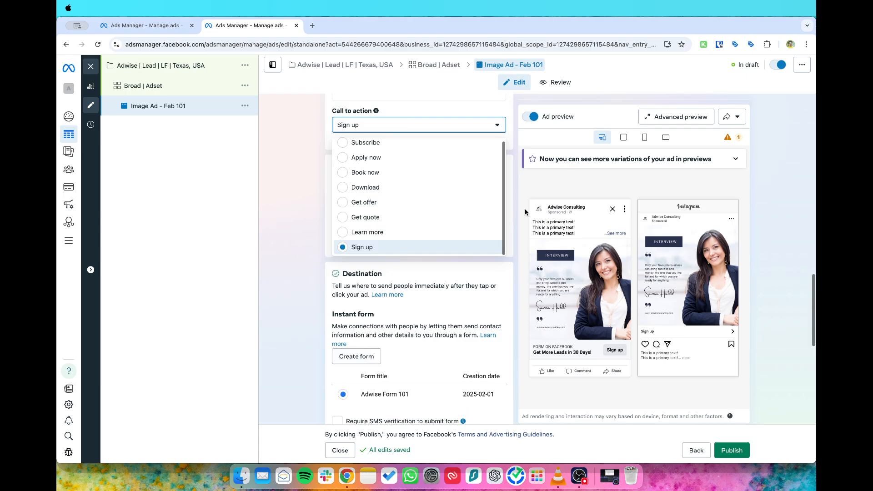
pyautogui.scroll(3, 373, 237)
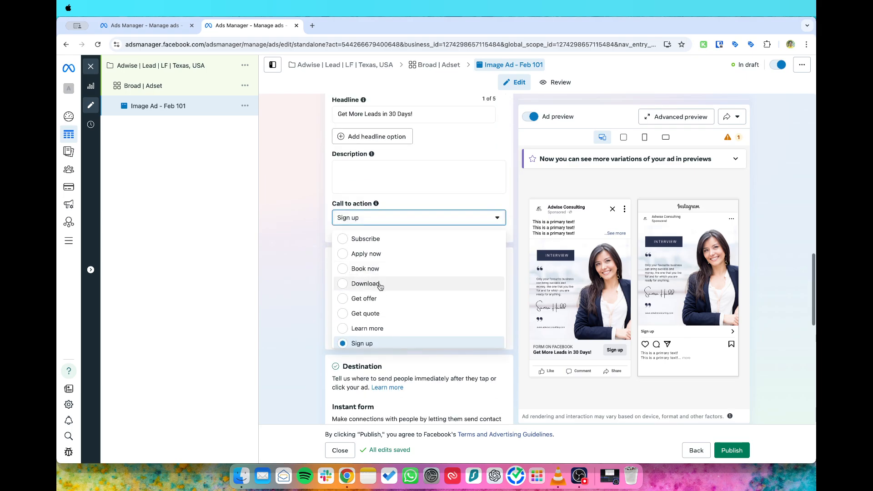
pyautogui.scroll(-1, 395, 275)
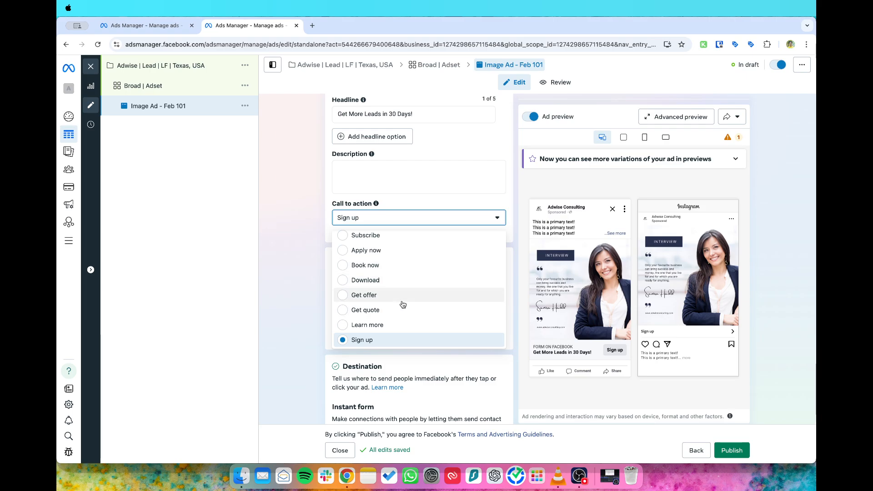
pyautogui.scroll(1, 391, 300)
pyautogui.scroll(-1, 388, 303)
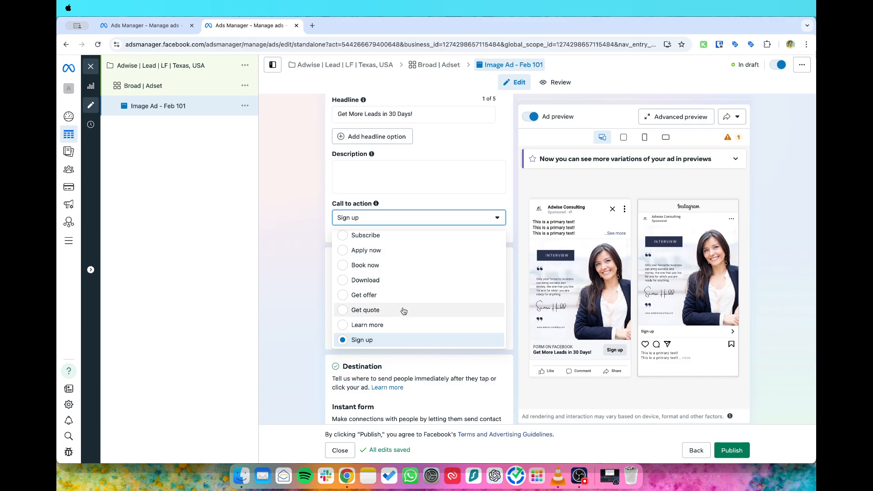
pyautogui.click(381, 325)
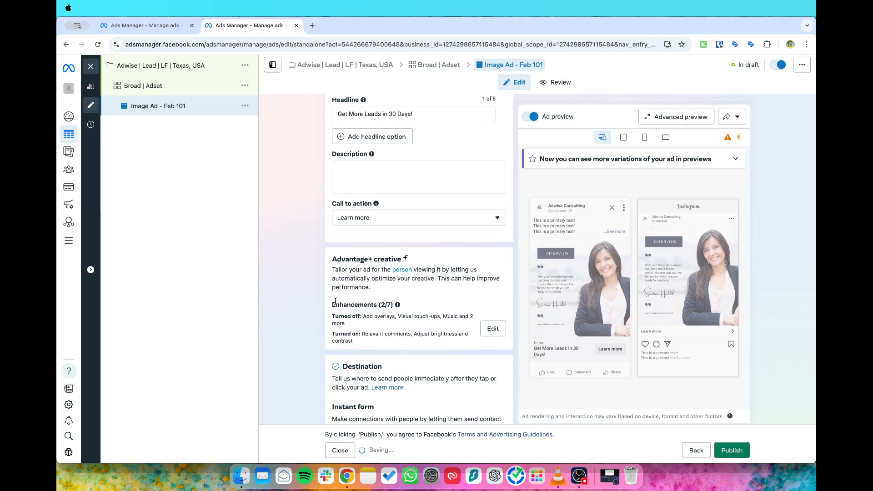
# Open the Advantage+ creative enhancements for editing and turn off the brightness and contrast adjustment among the additional enhancements.
pyautogui.scroll(-2, 305, 290)
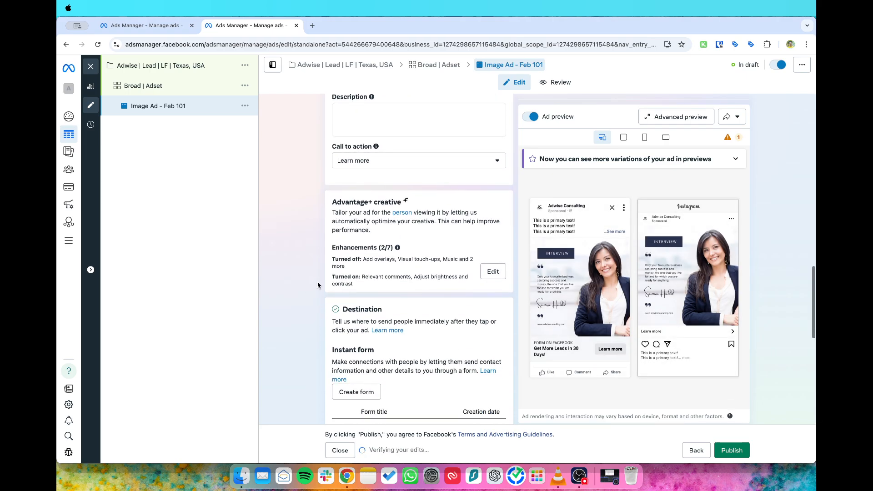
pyautogui.moveTo(332, 246); pyautogui.dragTo(464, 284)
pyautogui.click(414, 290)
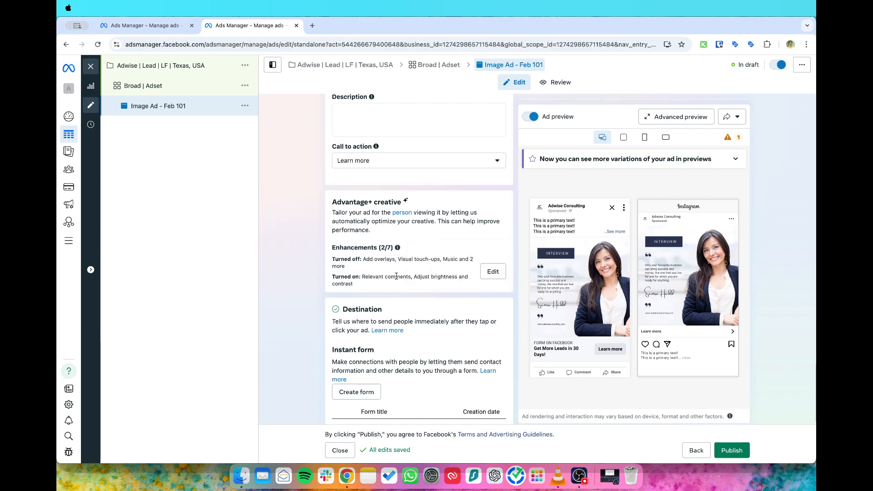
pyautogui.click(492, 272)
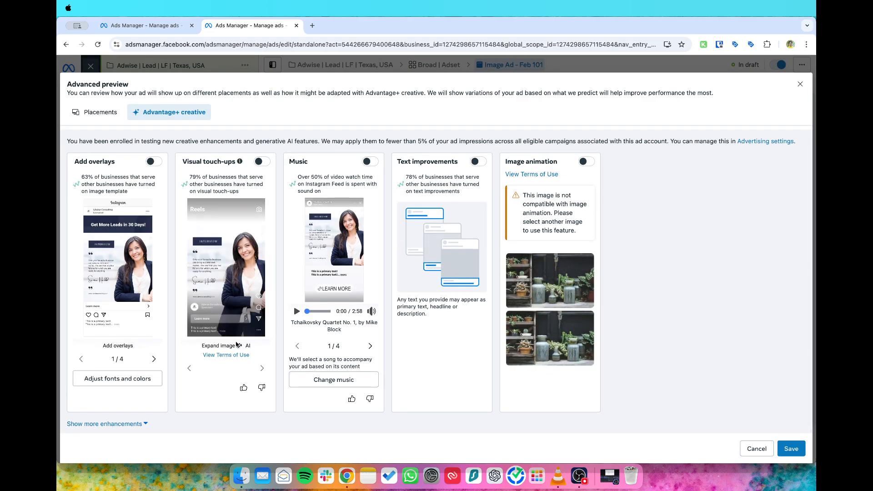
pyautogui.click(105, 424)
pyautogui.scroll(-5, 185, 383)
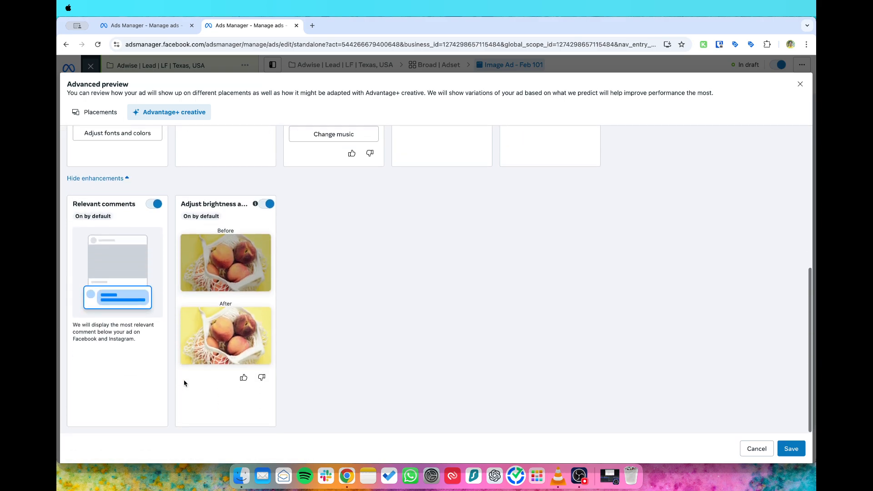
pyautogui.scroll(8, 350, 212)
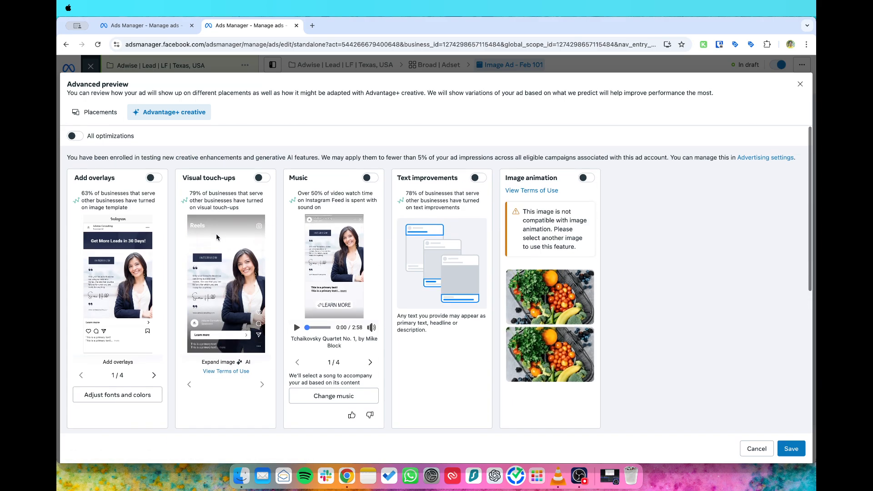
pyautogui.scroll(-5, 216, 234)
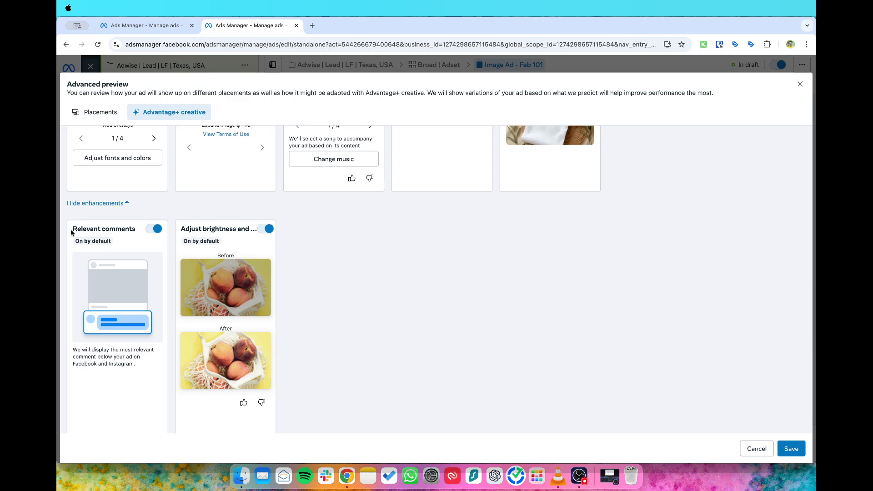
pyautogui.click(267, 228)
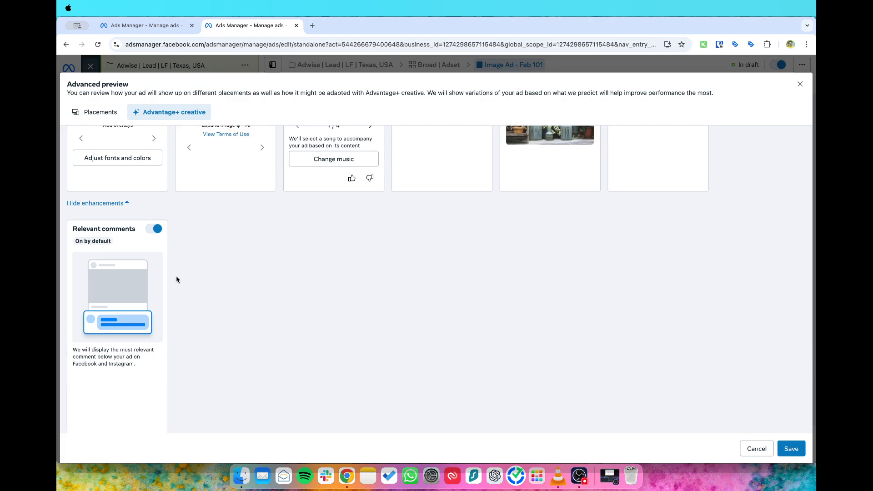
# Look over the remaining enhancements, then switch All optimizations on and off again to disable every enhancement.
pyautogui.scroll(5, 177, 279)
pyautogui.scroll(-5, 176, 280)
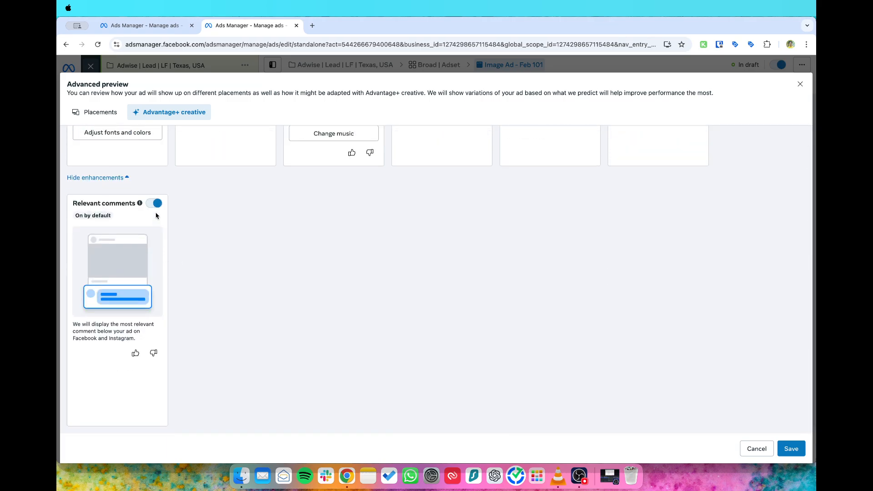
pyautogui.scroll(5, 193, 221)
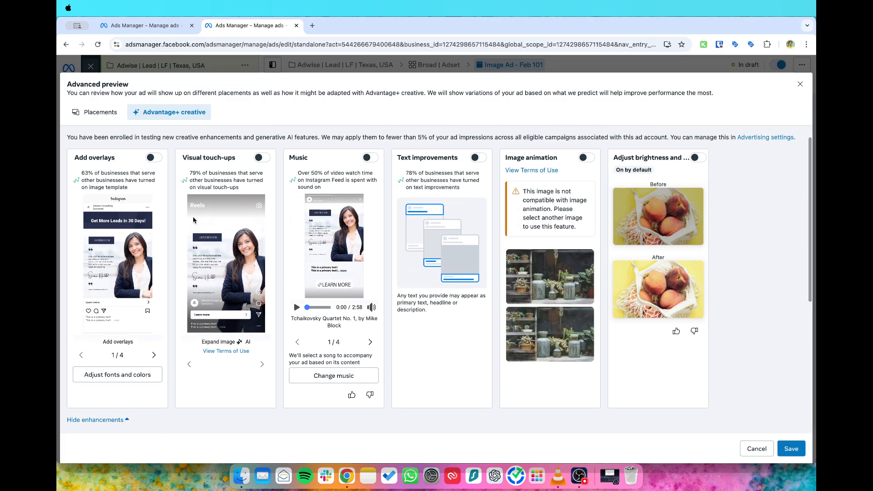
pyautogui.scroll(-5, 304, 255)
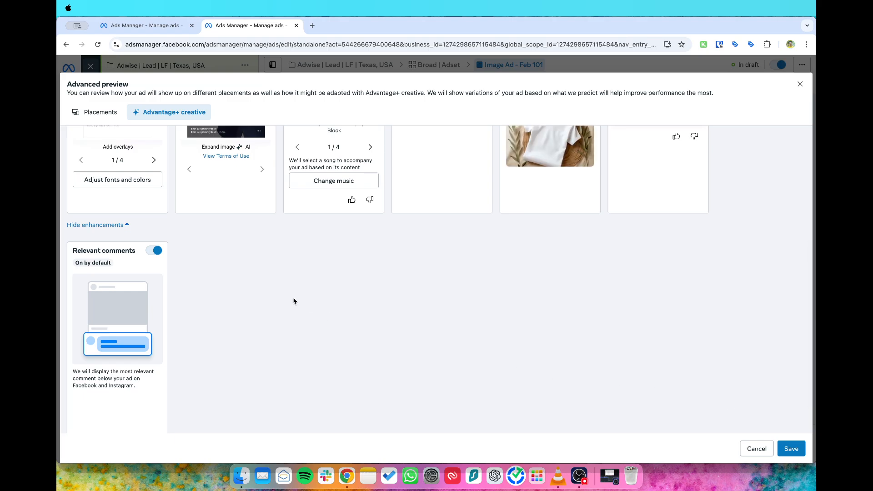
pyautogui.scroll(6, 294, 300)
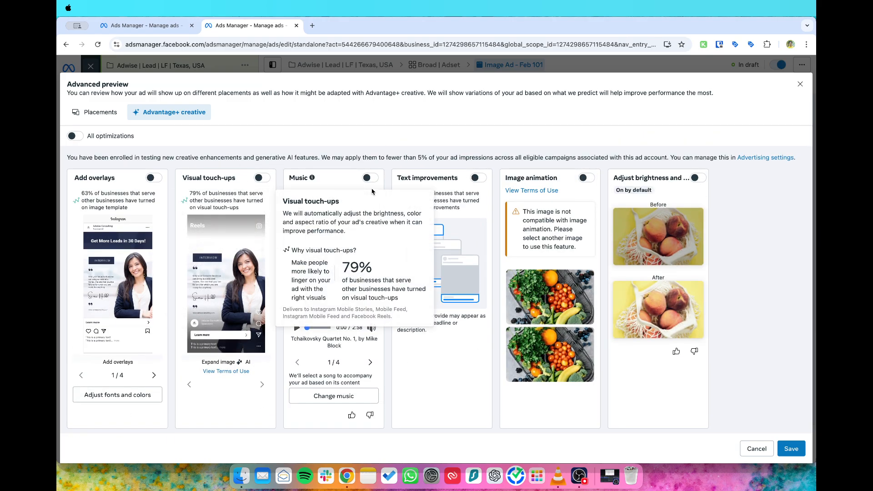
pyautogui.click(75, 136)
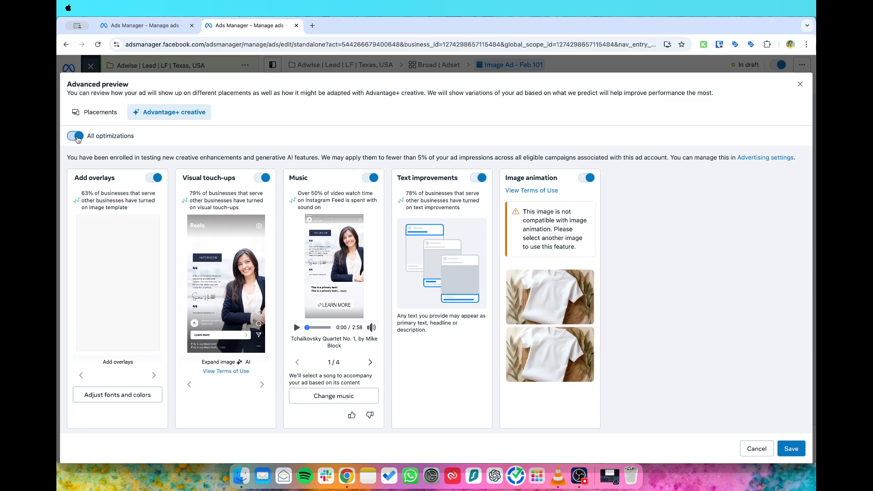
pyautogui.click(75, 136)
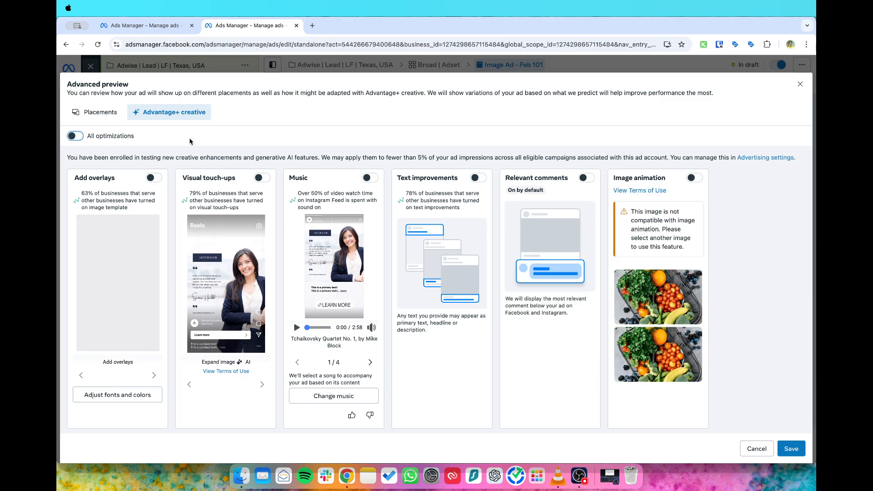
# Turn the Relevant comments enhancement back on, keeping the other enhancements off.
pyautogui.scroll(-5, 318, 267)
pyautogui.scroll(5, 450, 263)
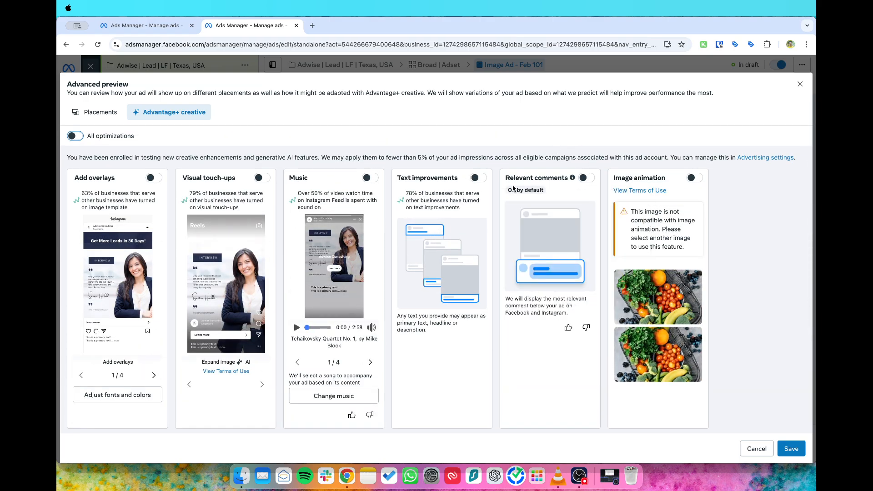
pyautogui.click(591, 181)
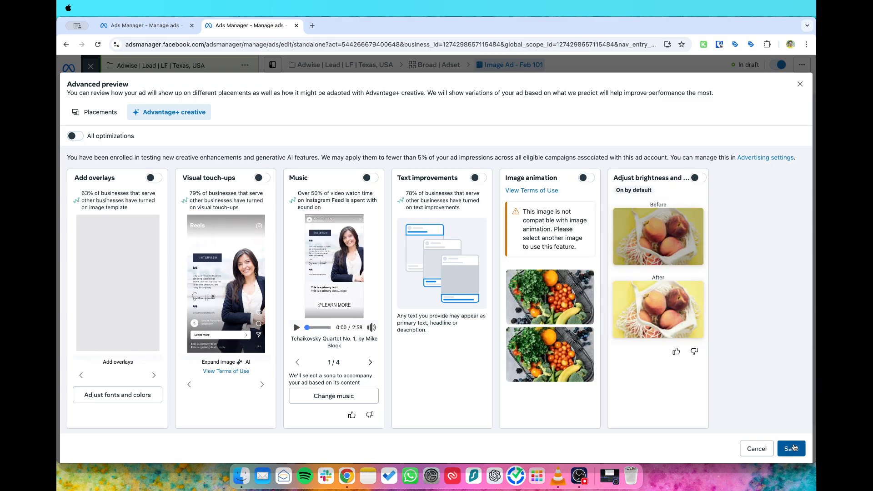
# Save the Advantage+ creative settings and check which enhancements are listed as turned off and on.
pyautogui.click(792, 449)
pyautogui.scroll(3, 435, 278)
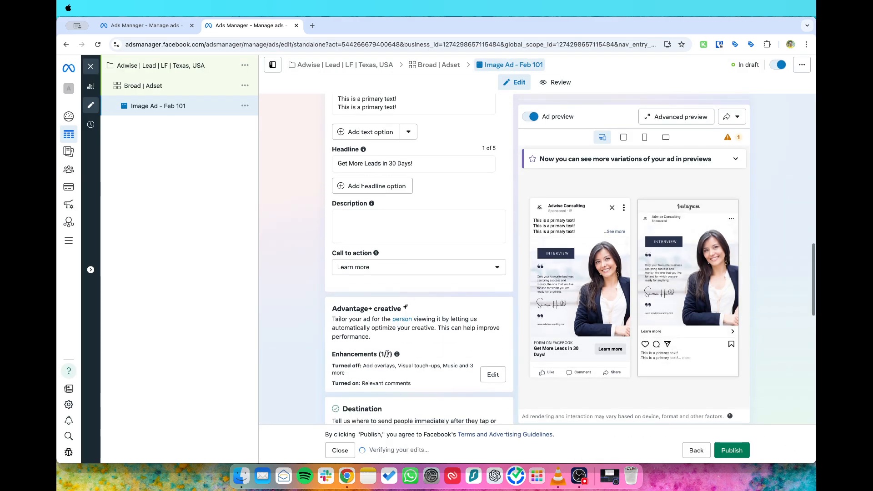
pyautogui.scroll(-1, 387, 354)
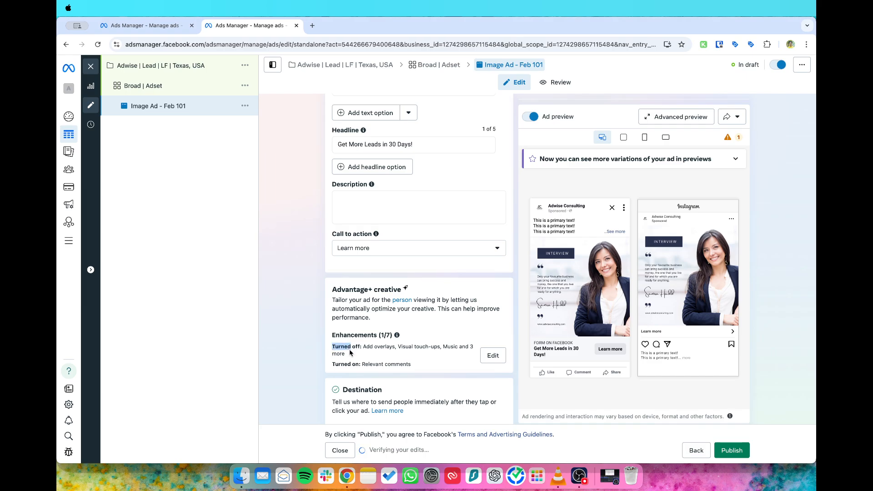
pyautogui.moveTo(349, 350); pyautogui.dragTo(332, 367)
pyautogui.click(377, 362)
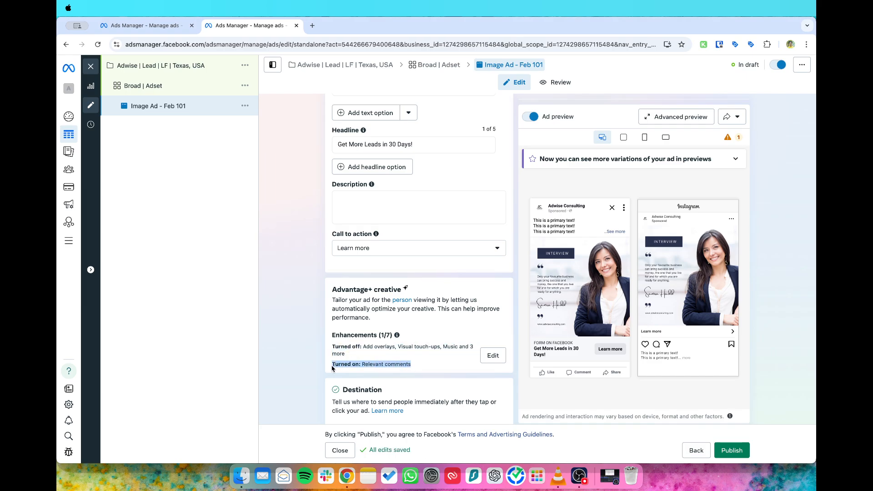
# Review the ad's settings from name and identity through format, media, text, call to action and enhancements to the instant form destination.
pyautogui.scroll(-3, 442, 282)
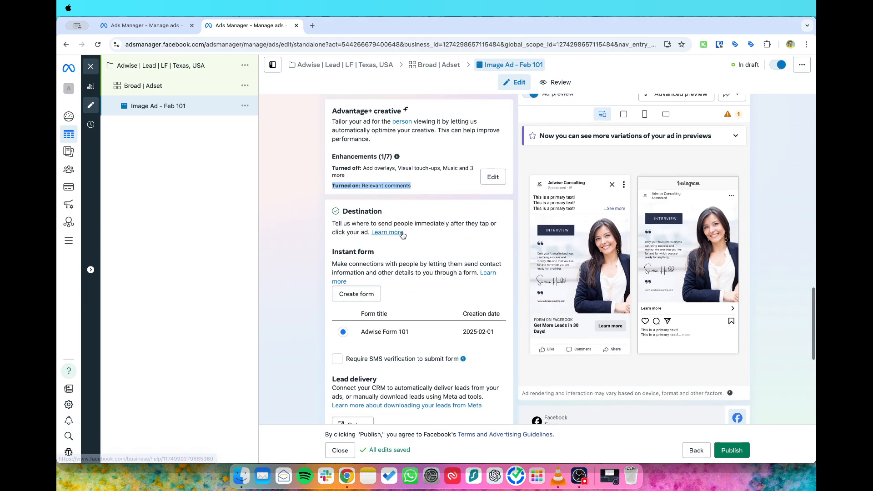
pyautogui.moveTo(402, 229)
pyautogui.scroll(15, 402, 228)
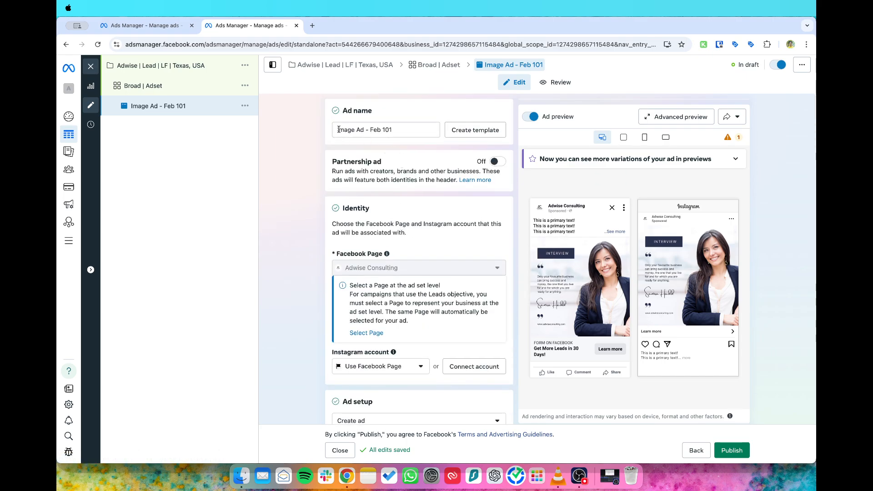
pyautogui.scroll(-5, 345, 171)
pyautogui.scroll(2, 345, 171)
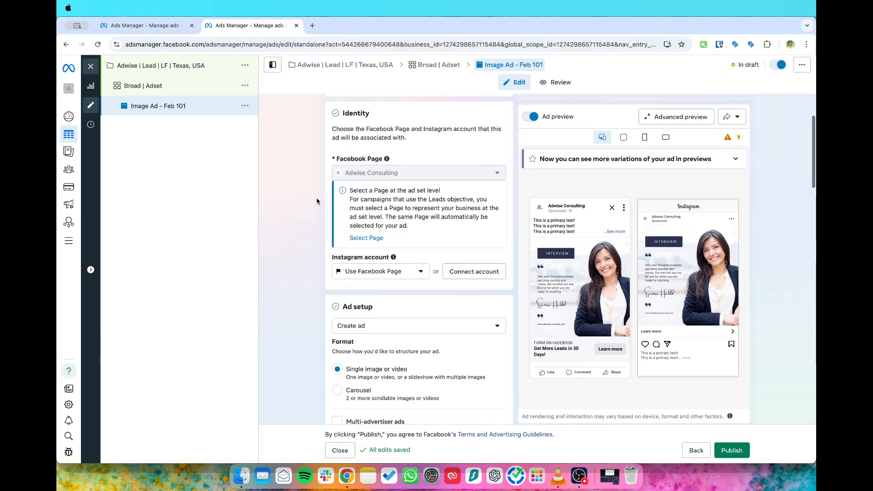
pyautogui.scroll(-5, 377, 206)
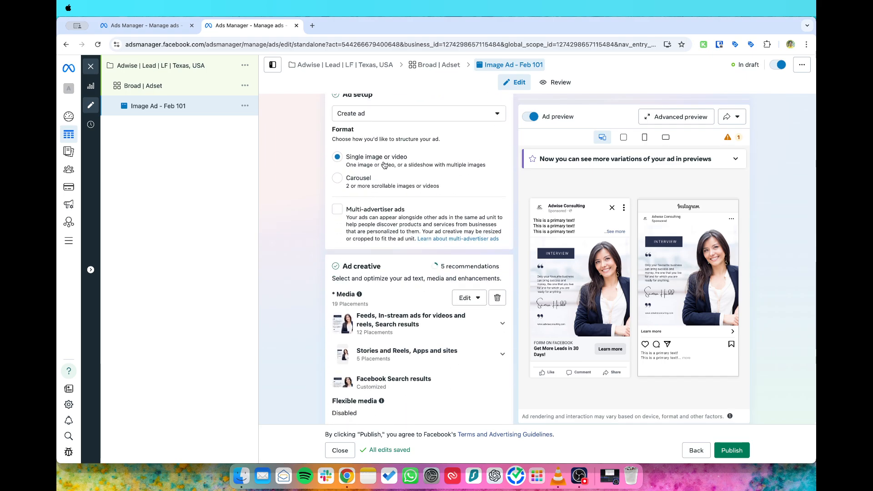
pyautogui.scroll(-3, 343, 251)
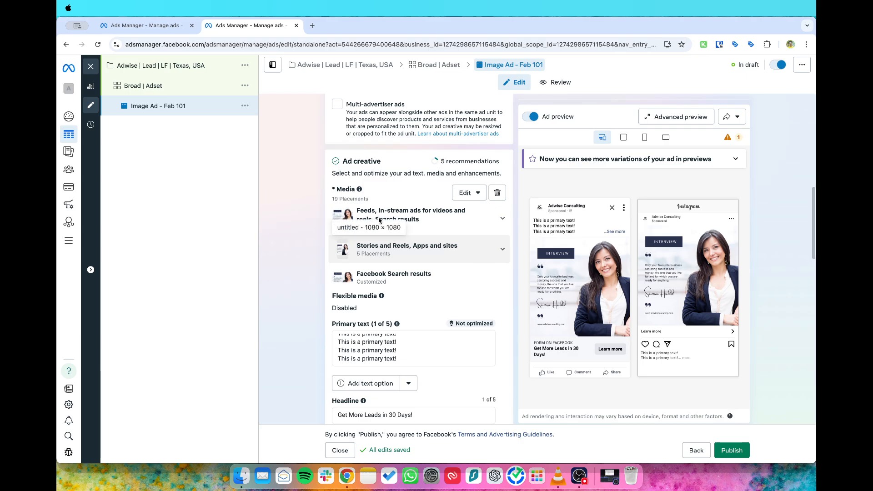
pyautogui.scroll(-3, 339, 254)
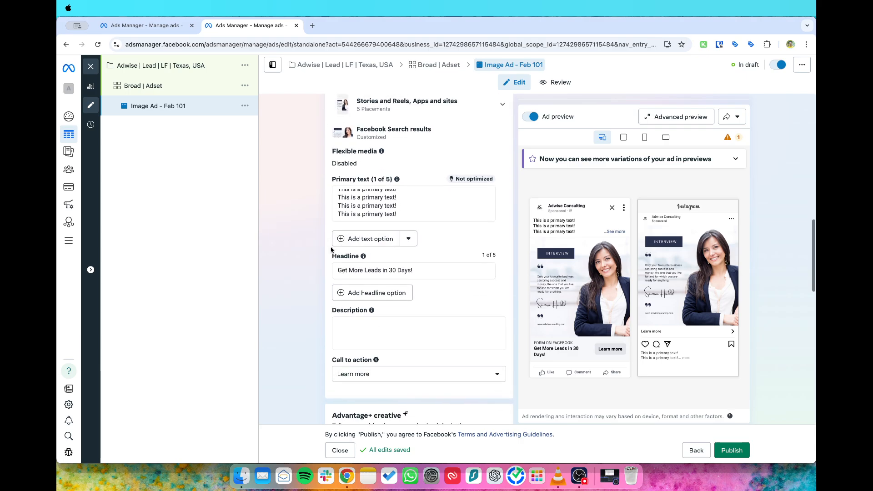
pyautogui.scroll(-2, 388, 204)
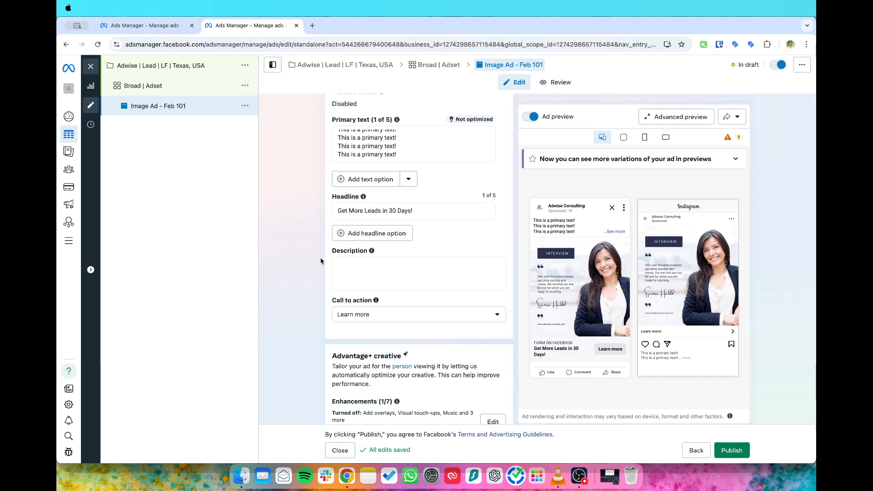
pyautogui.scroll(-2, 337, 254)
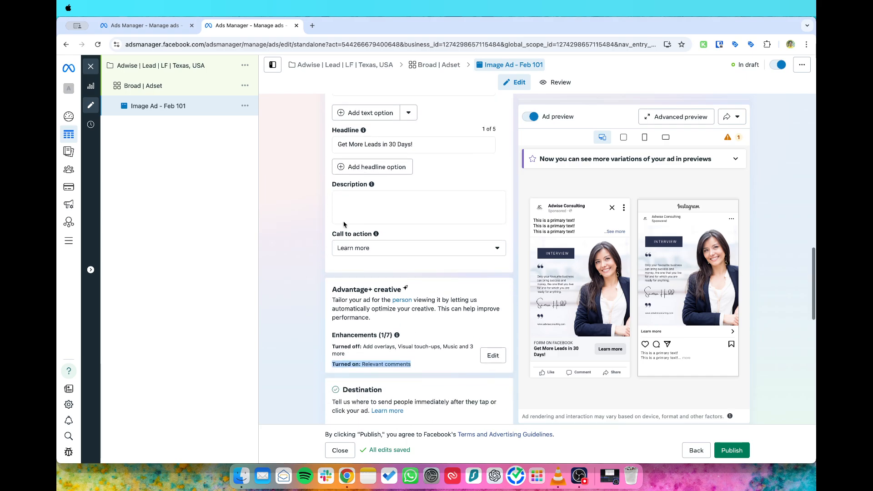
pyautogui.click(368, 208)
pyautogui.click(314, 206)
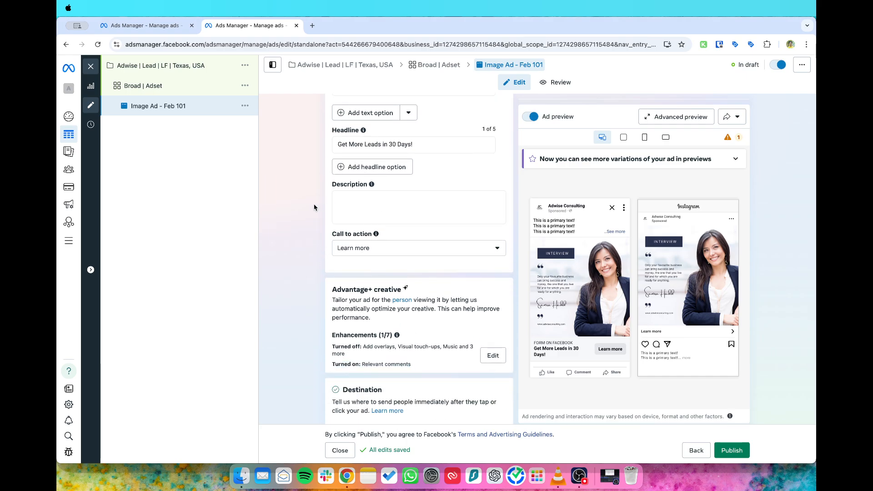
pyautogui.scroll(-1, 312, 244)
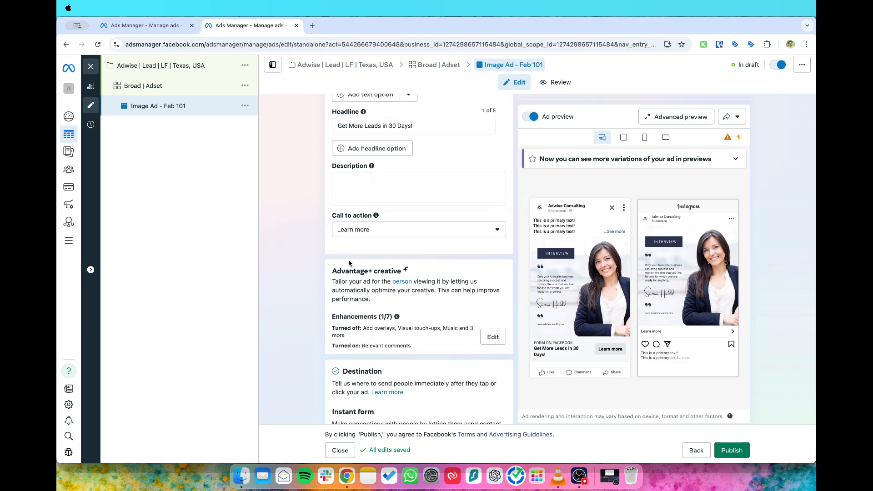
pyautogui.scroll(-3, 337, 263)
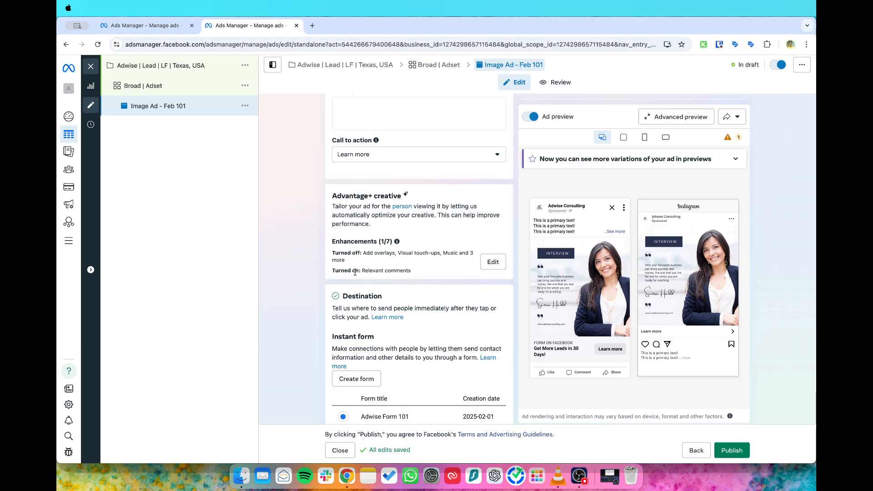
pyautogui.scroll(-4, 379, 273)
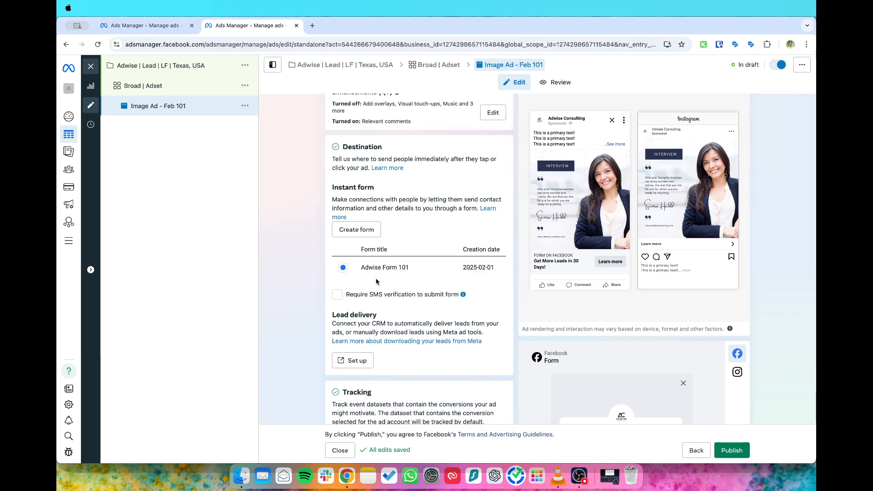
# Examine the tracking settings and the instant form preview, advancing the preview to its second page.
pyautogui.scroll(-5, 518, 272)
pyautogui.scroll(-2, 583, 262)
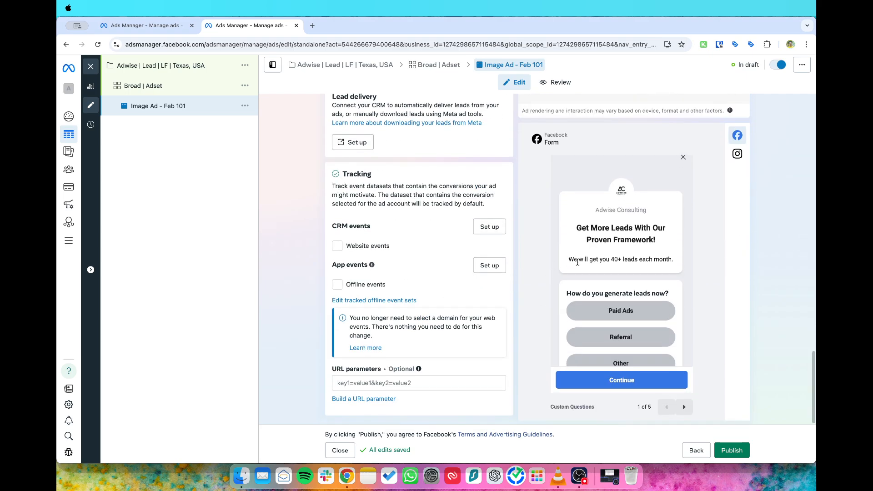
pyautogui.scroll(2, 656, 249)
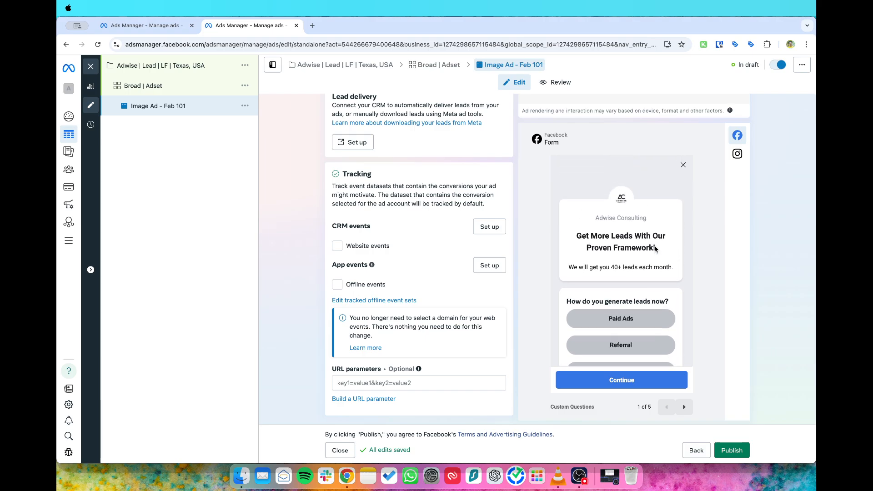
pyautogui.click(684, 407)
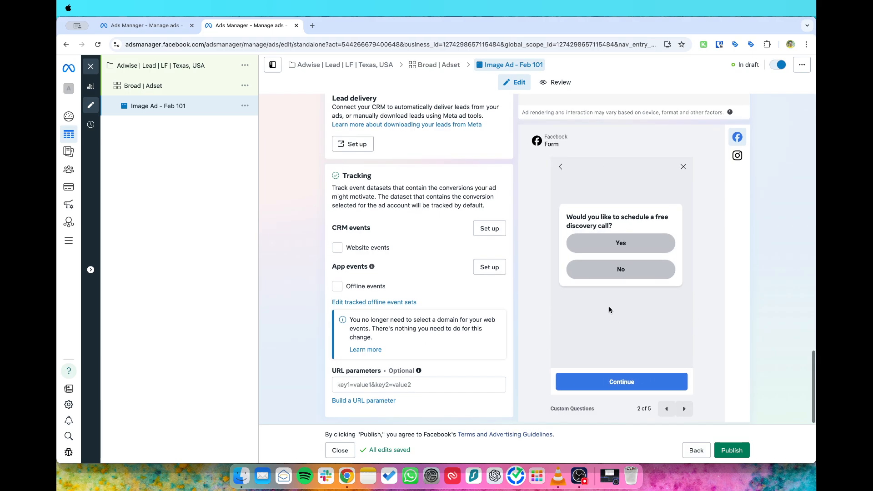
# Create a new instant form named Adwise Form 102, keep the More volume type, and proceed to its intro.
pyautogui.scroll(2, 615, 324)
pyautogui.scroll(3, 451, 282)
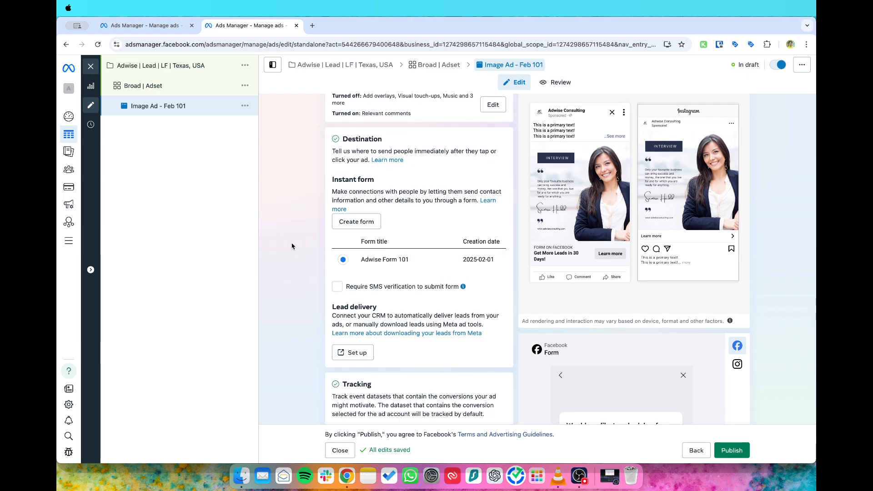
pyautogui.click(358, 226)
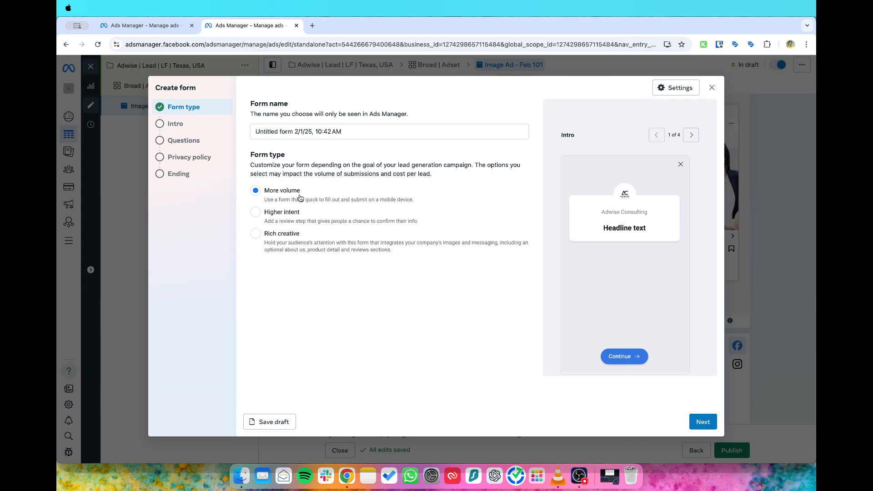
pyautogui.click(358, 133)
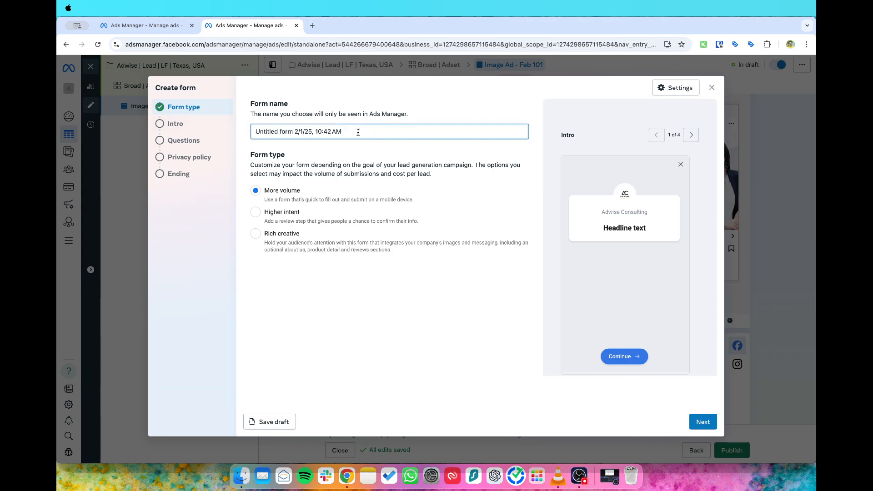
pyautogui.press('super+a')
pyautogui.write('Adwise Form 102')
pyautogui.click(347, 321)
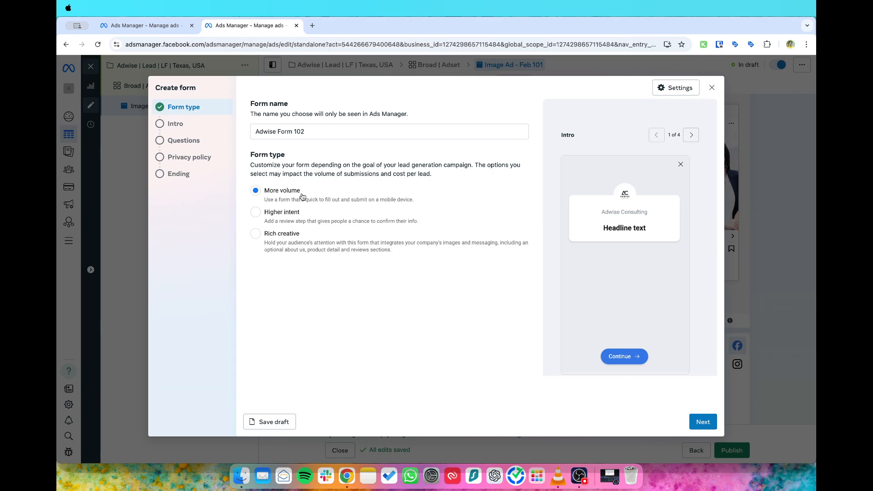
pyautogui.click(703, 422)
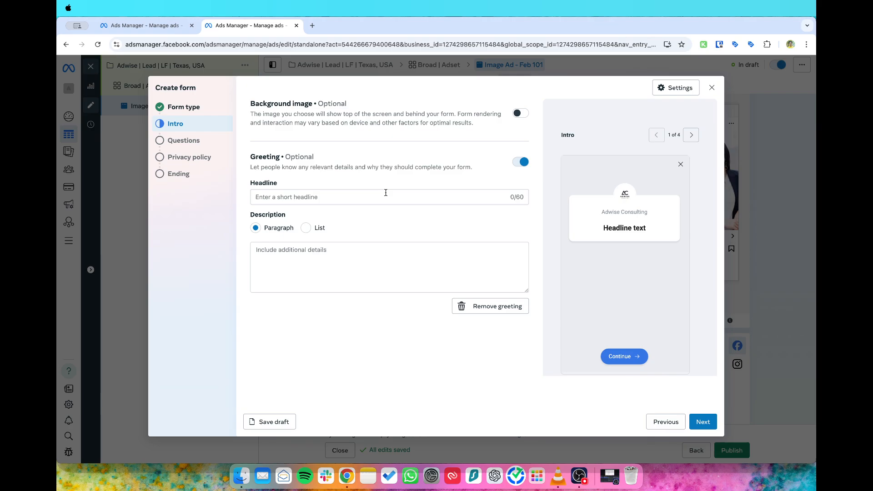
# Switch the form's greeting off and on again, and enter the headline "Get 40+ Leads Each Month!".
pyautogui.click(521, 161)
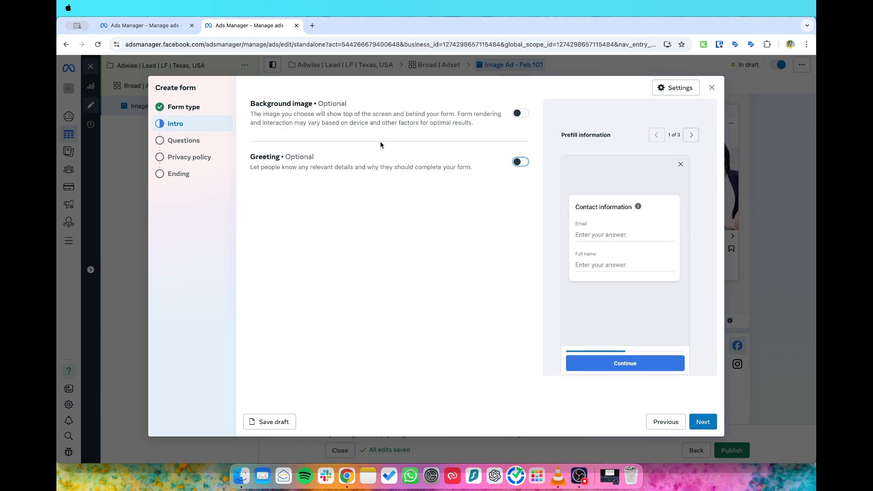
pyautogui.click(521, 162)
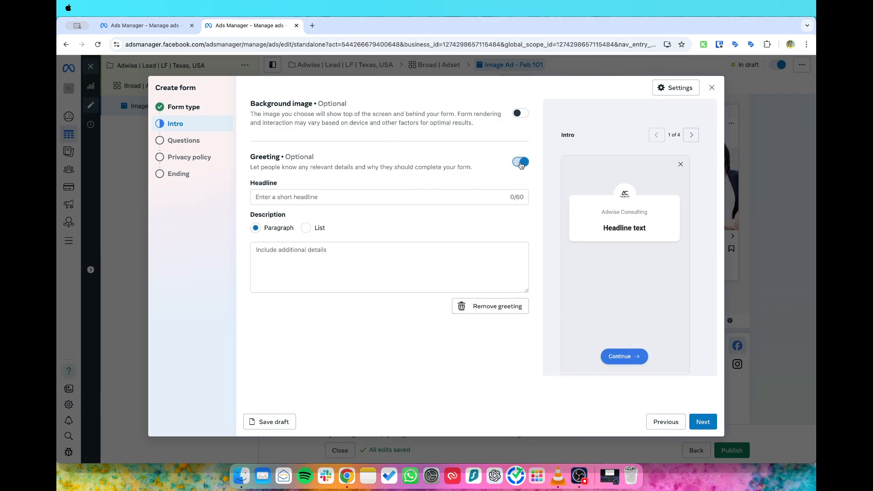
pyautogui.click(363, 195)
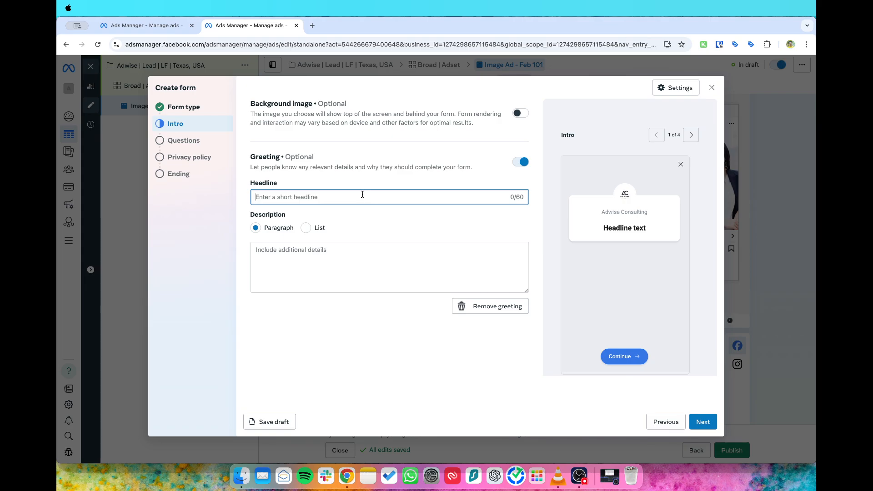
pyautogui.write('Get 40+ ')
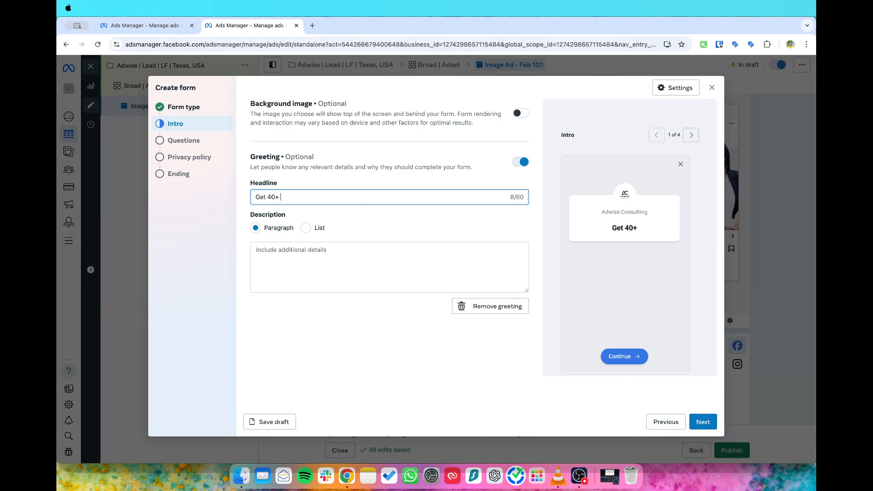
pyautogui.write('Leads Each Month!')
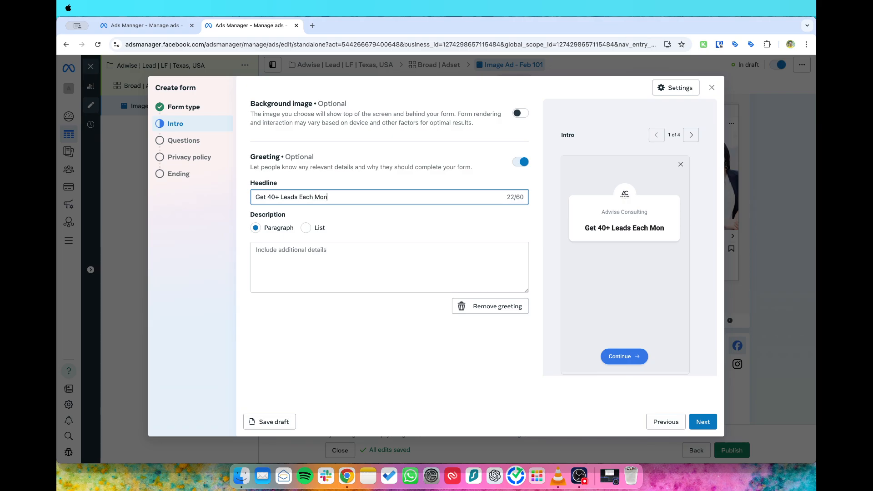
# Enter the greeting description "Get high quality leads using our proven framework!" and proceed to the form's questions.
pyautogui.click(298, 263)
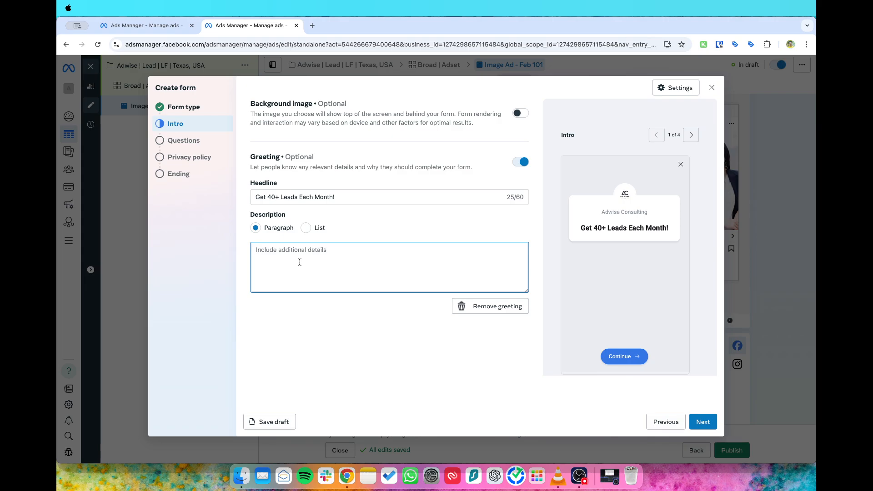
pyautogui.write('Get ')
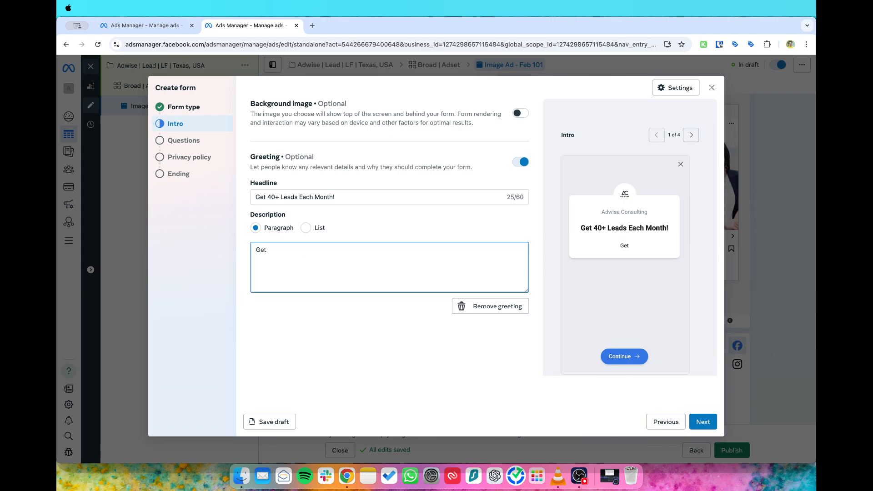
pyautogui.write('High')
pyautogui.press('BackSpace')
pyautogui.press('BackSpace')
pyautogui.press('BackSpace')
pyautogui.press('BackSpace')
pyautogui.write('hg')
pyautogui.press('BackSpace')
pyautogui.write('igh quality leads')
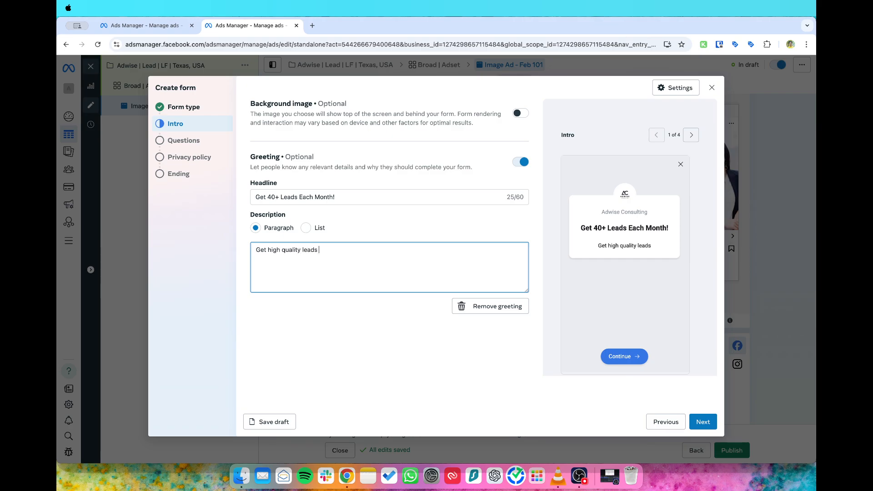
pyautogui.write(' using our')
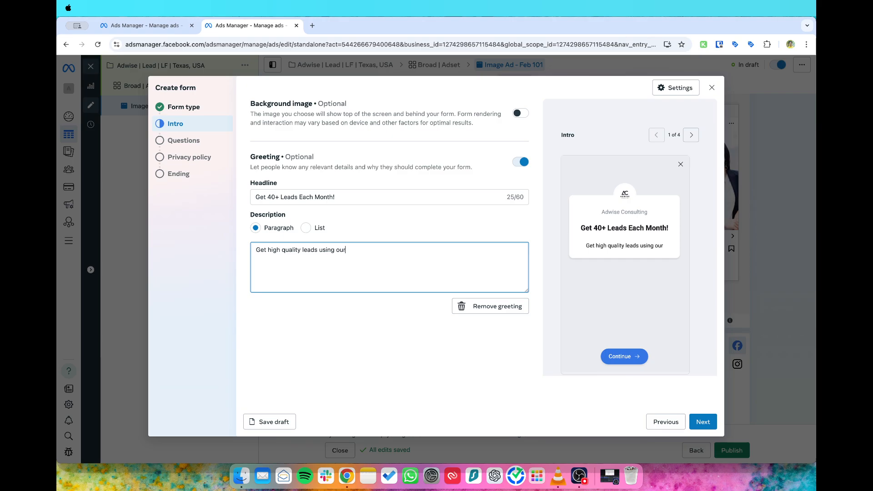
pyautogui.write(' proven fra')
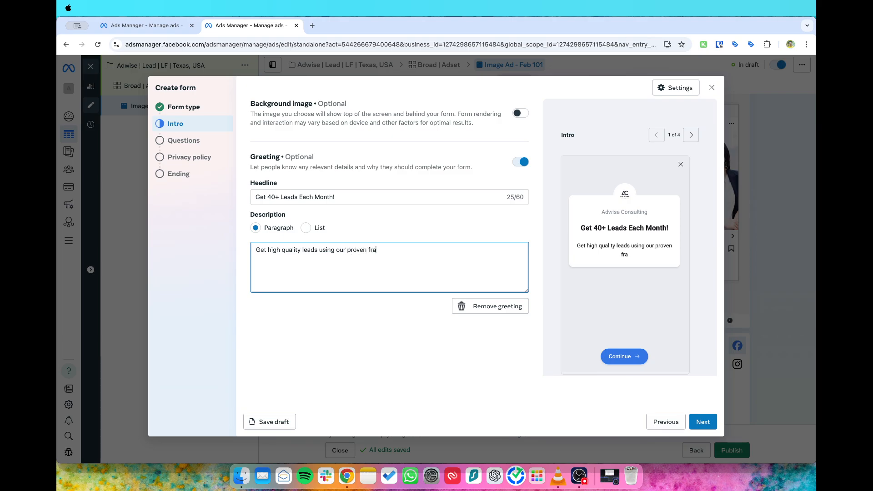
pyautogui.write('mework!')
pyautogui.click(386, 308)
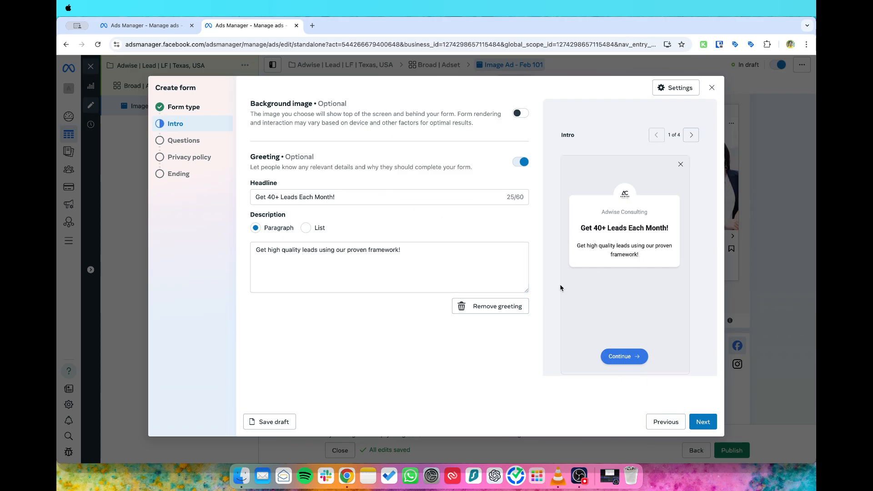
pyautogui.click(714, 423)
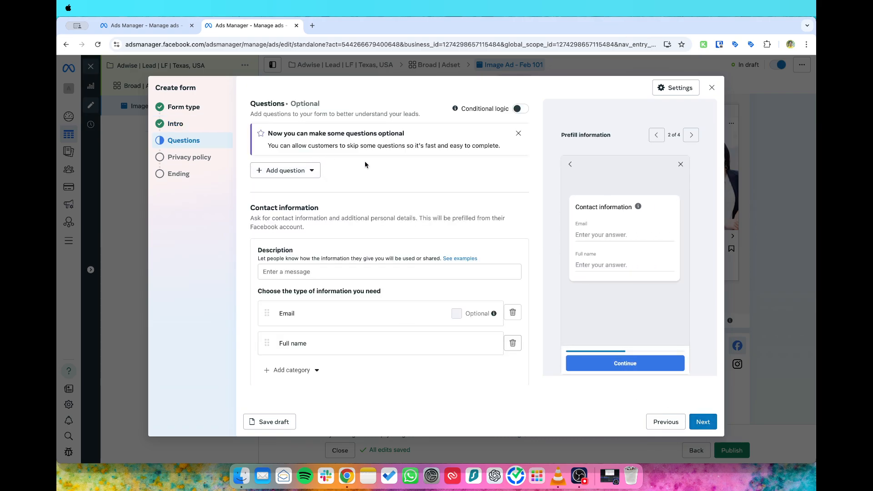
# Add a multiple choice question to the form asking "How are you getting leads now?".
pyautogui.scroll(-1, 296, 284)
pyautogui.scroll(1, 296, 279)
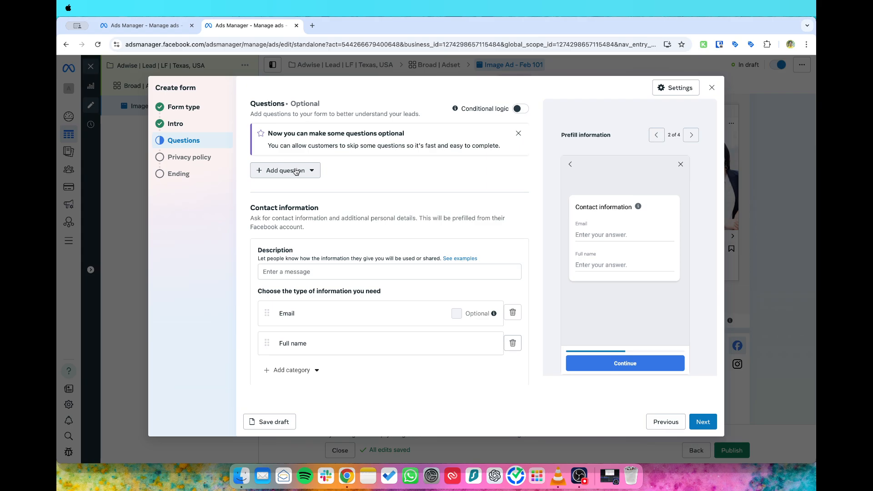
pyautogui.click(296, 172)
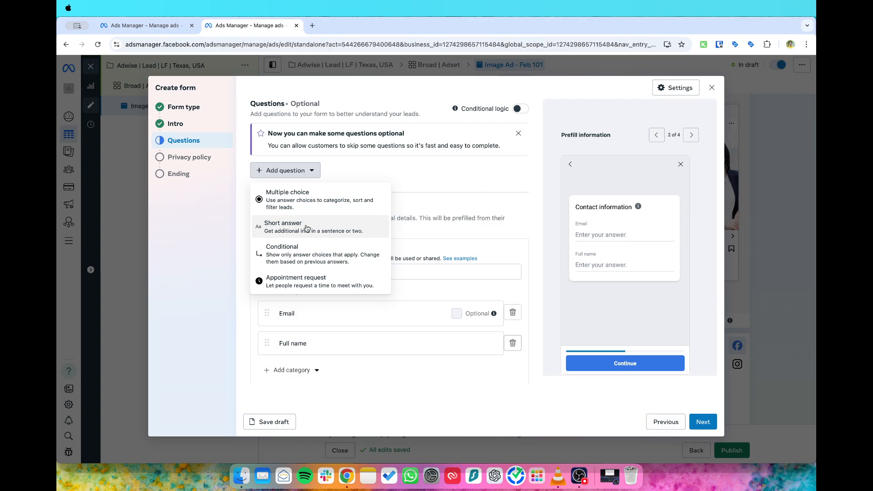
pyautogui.click(315, 200)
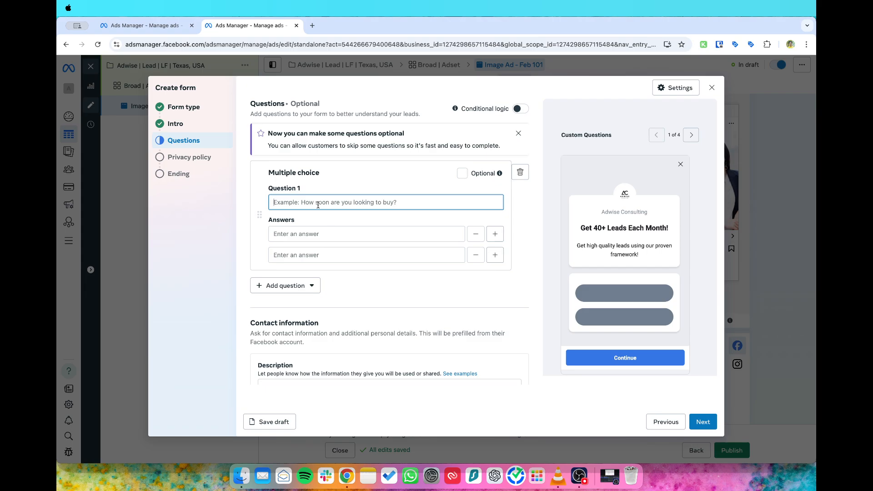
pyautogui.write('How are you g')
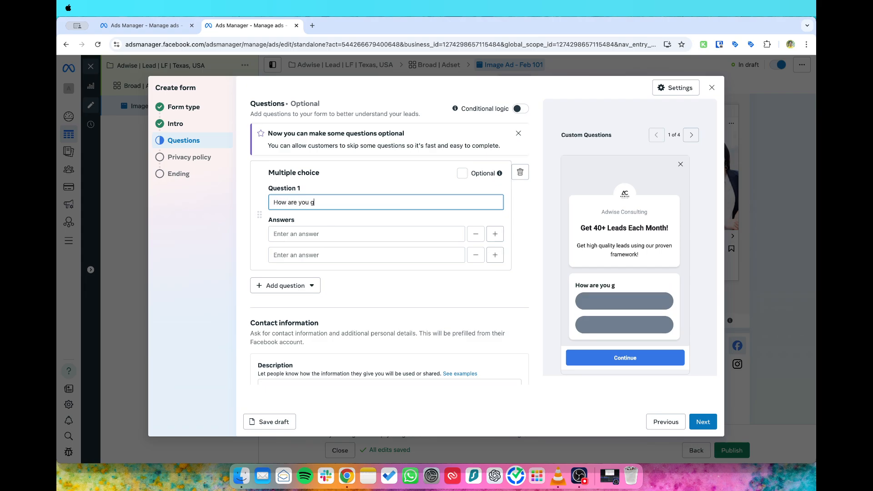
pyautogui.write('etting leads now?')
# Give the multiple choice question three answers: Paid Ads, Referral and Other.
pyautogui.click(285, 235)
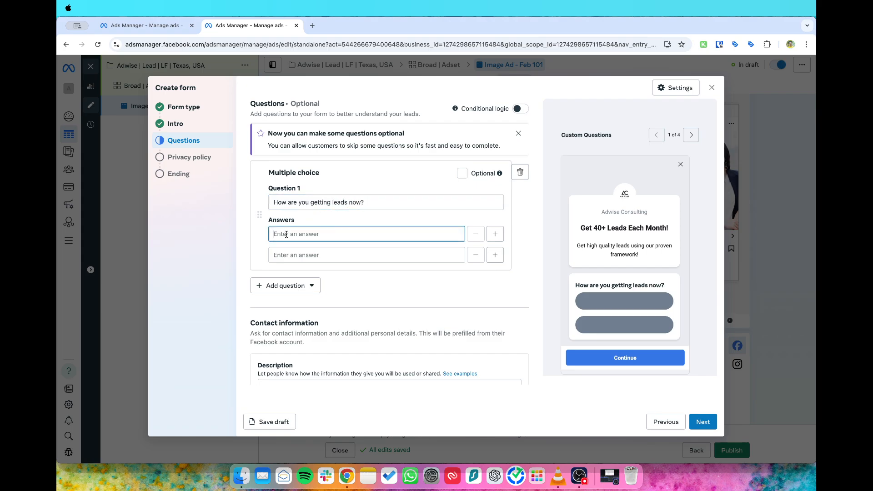
pyautogui.write('Paid Ads')
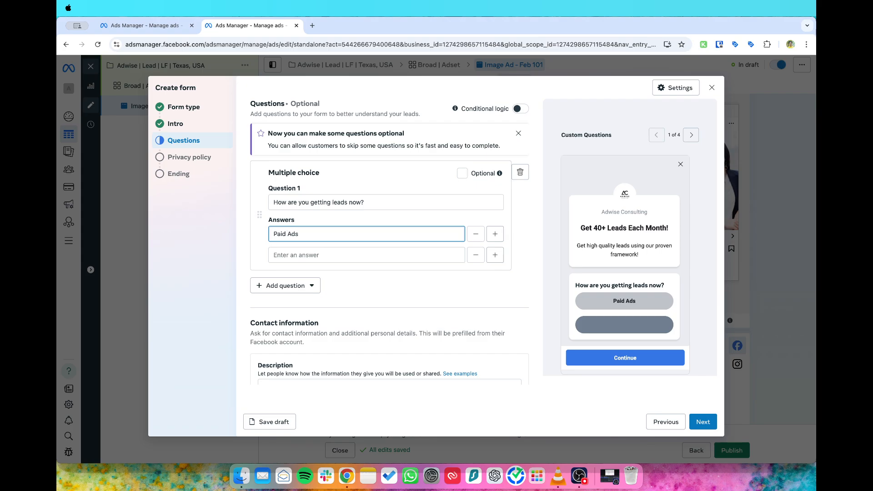
pyautogui.click(315, 258)
pyautogui.write('Referral')
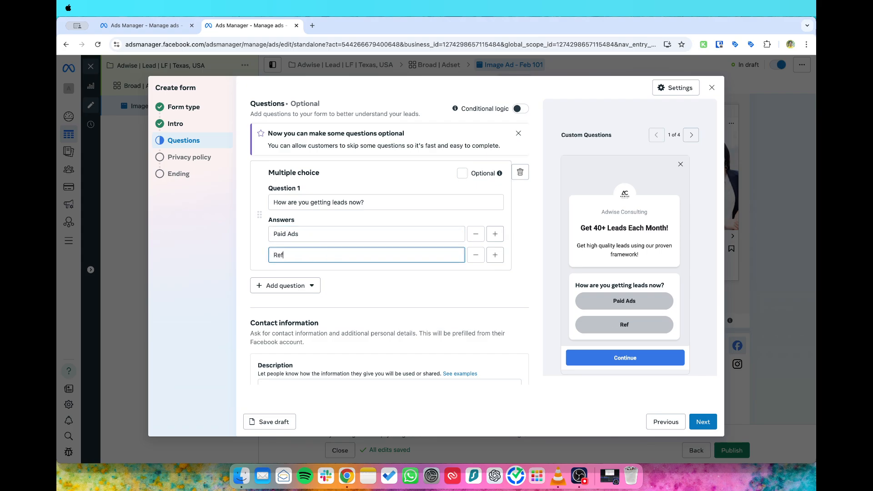
pyautogui.click(495, 255)
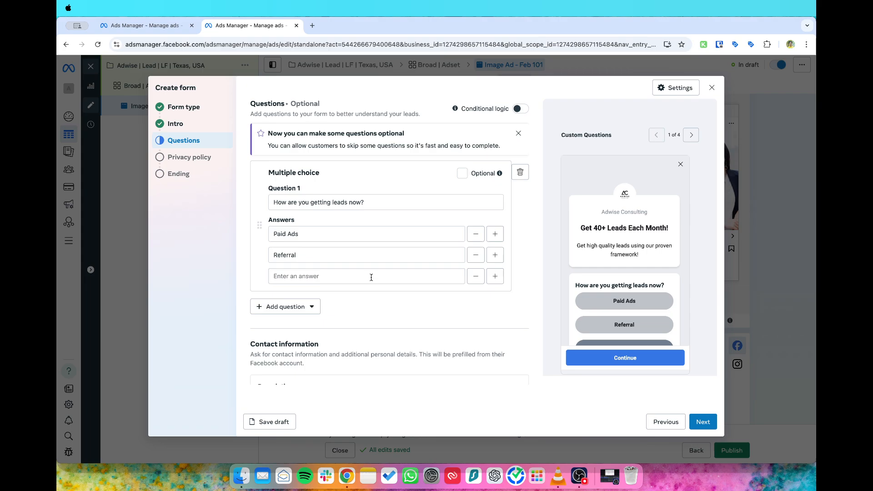
pyautogui.click(370, 277)
pyautogui.write('Other')
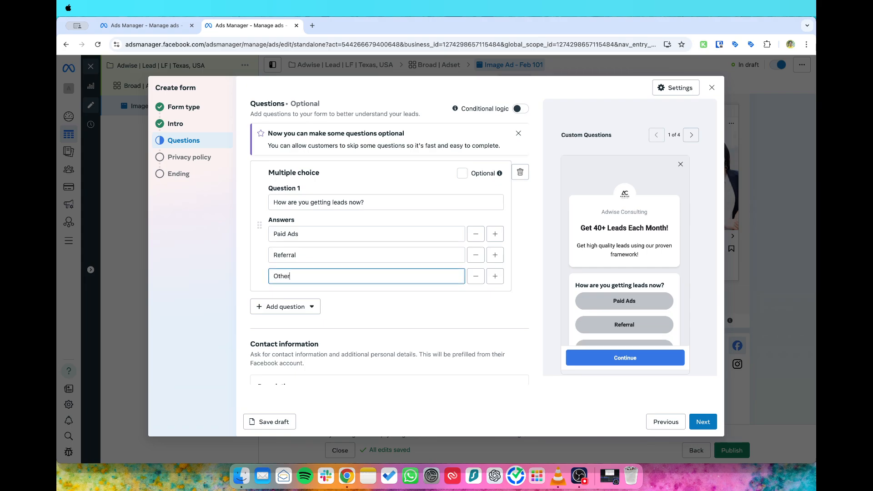
pyautogui.click(509, 315)
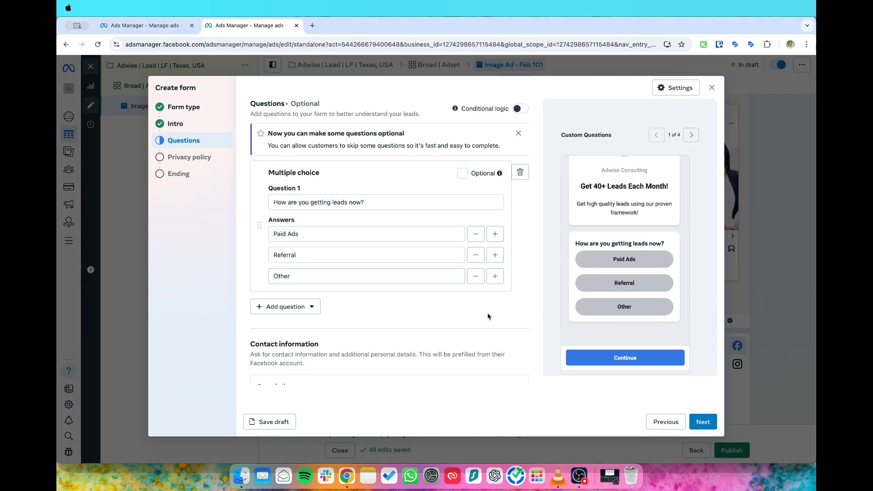
# Add a short answer question asking "What's your monthly marketing budget?" and check it in the form preview.
pyautogui.click(291, 206)
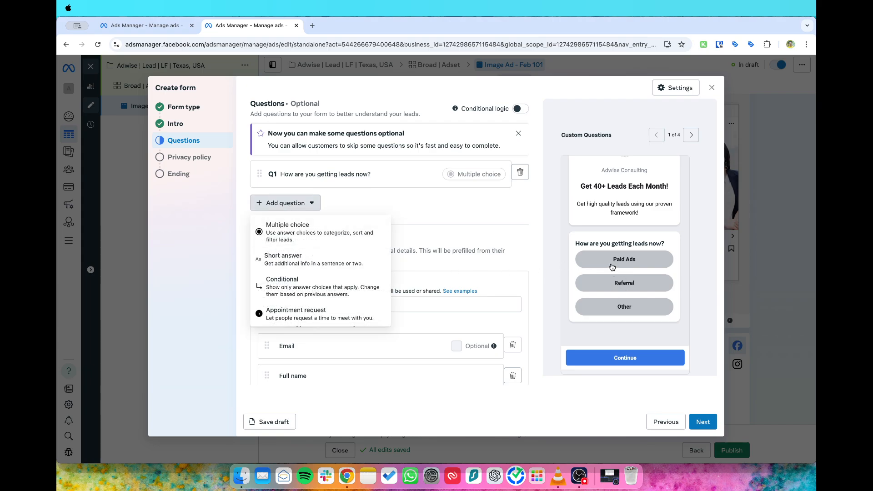
pyautogui.click(311, 260)
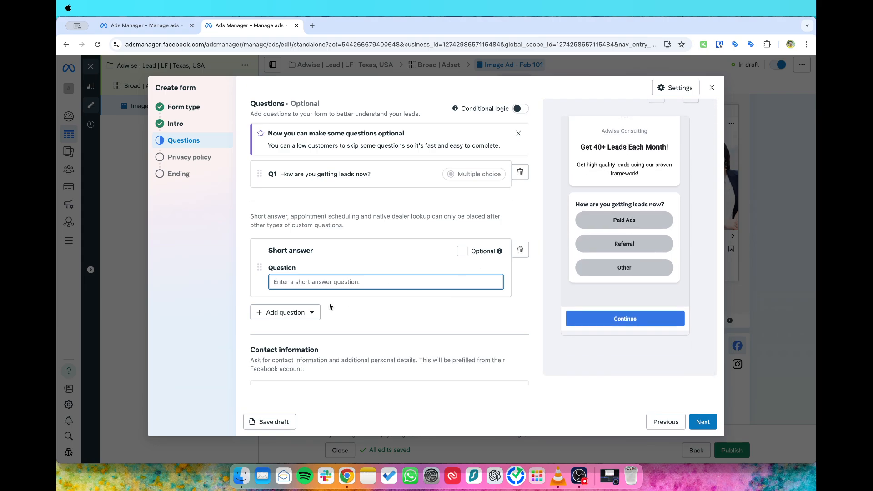
pyautogui.write("What's your month")
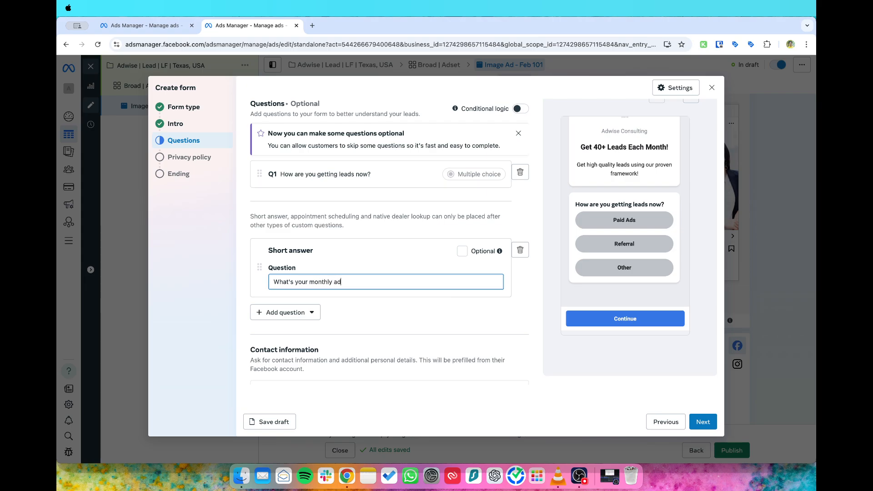
pyautogui.write('ly marketing budget?')
pyautogui.click(403, 308)
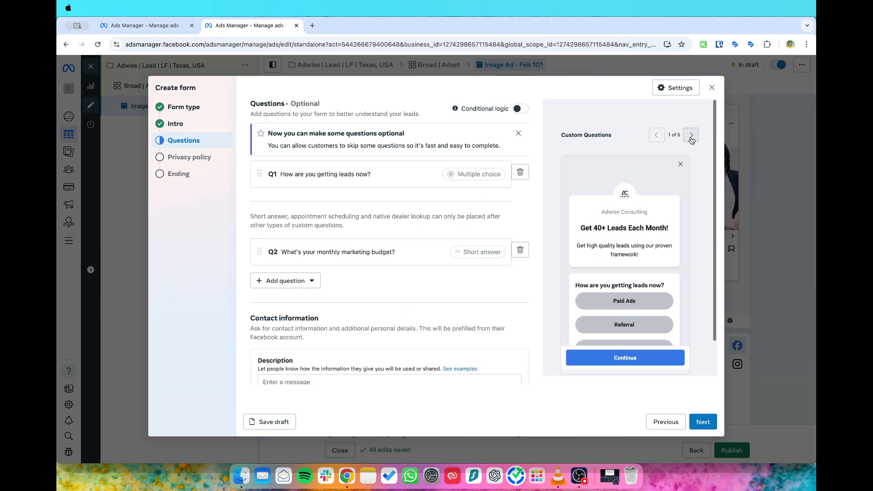
pyautogui.click(691, 136)
pyautogui.moveTo(575, 209); pyautogui.dragTo(627, 220)
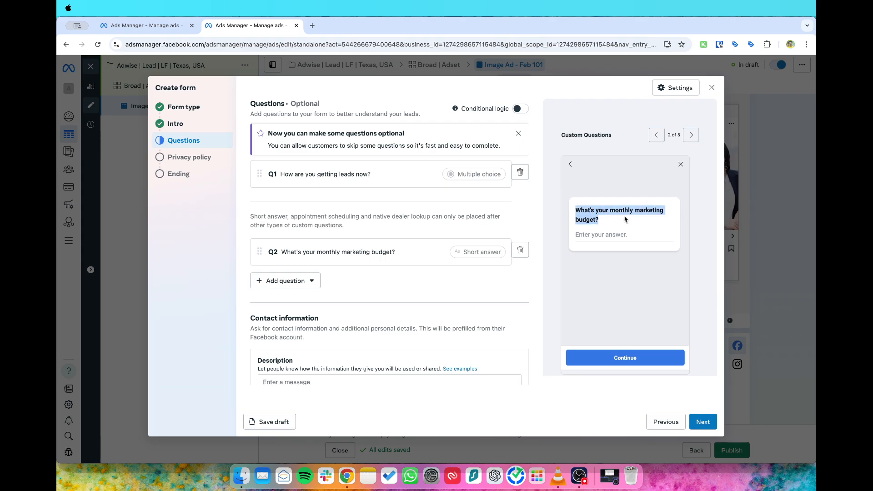
pyautogui.click(609, 234)
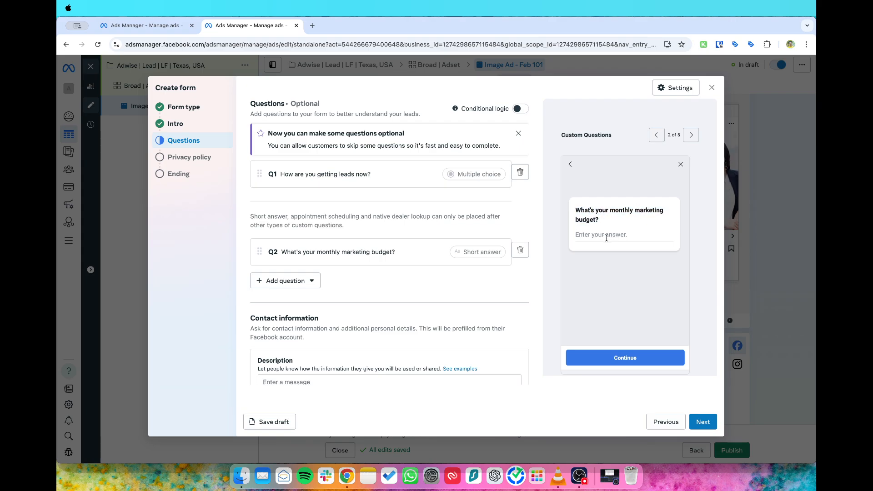
# Enter "Fill Your Info:" as the description of the contact information section.
pyautogui.scroll(-1, 396, 250)
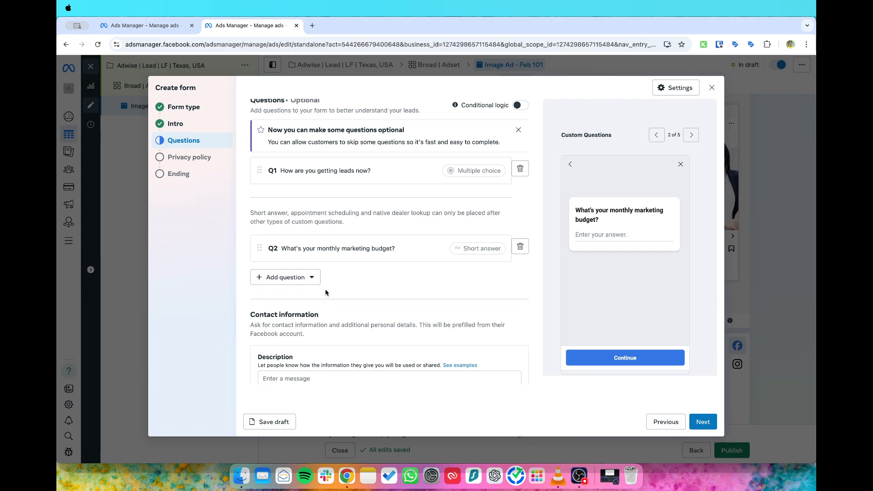
pyautogui.scroll(-5, 326, 291)
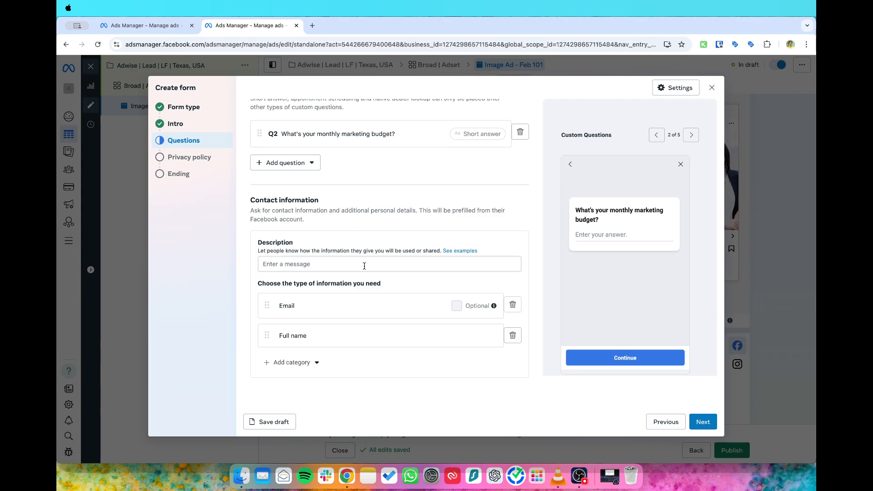
pyautogui.click(286, 264)
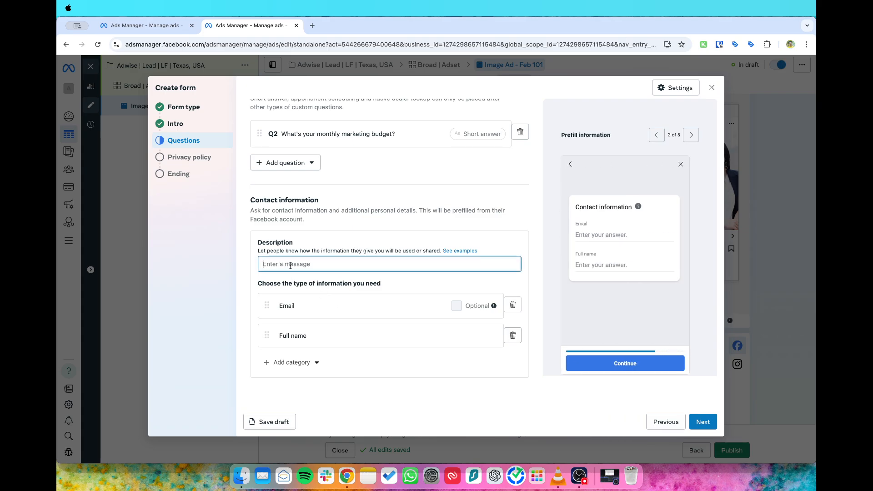
pyautogui.write('Fill Your Info:')
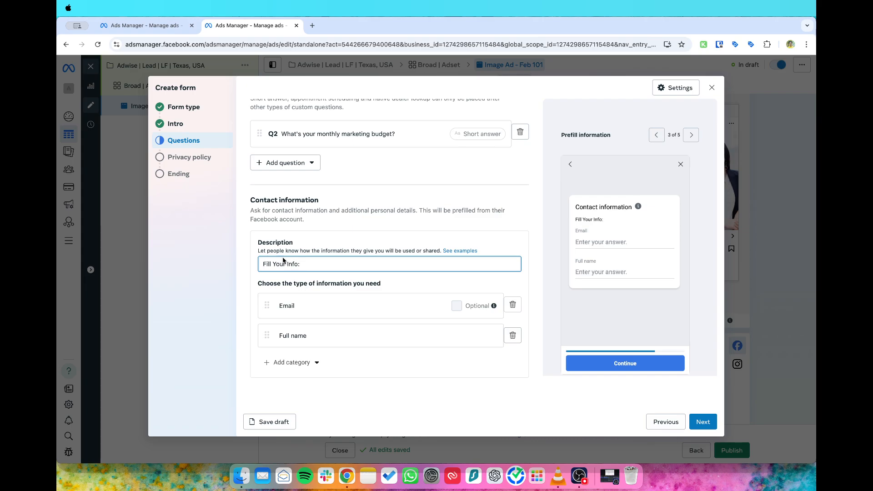
pyautogui.click(242, 286)
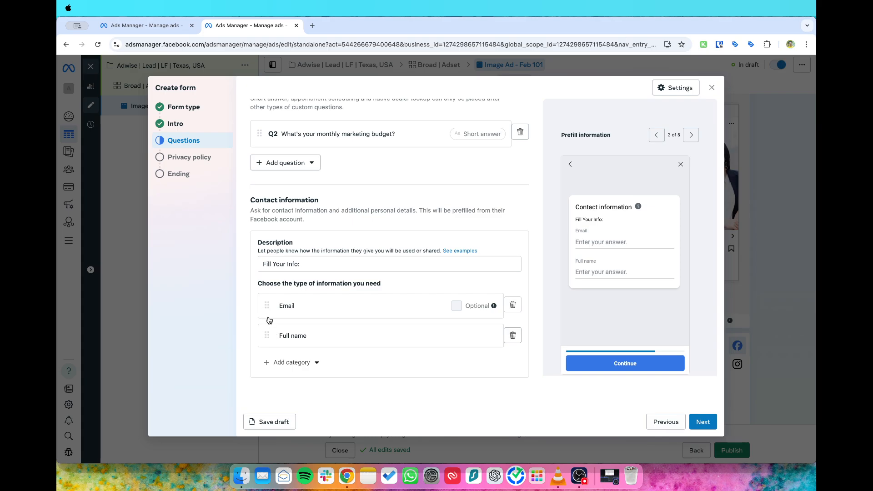
# Move the Full name field above Email and add a Phone number field to the contact information.
pyautogui.moveTo(266, 335); pyautogui.dragTo(282, 307)
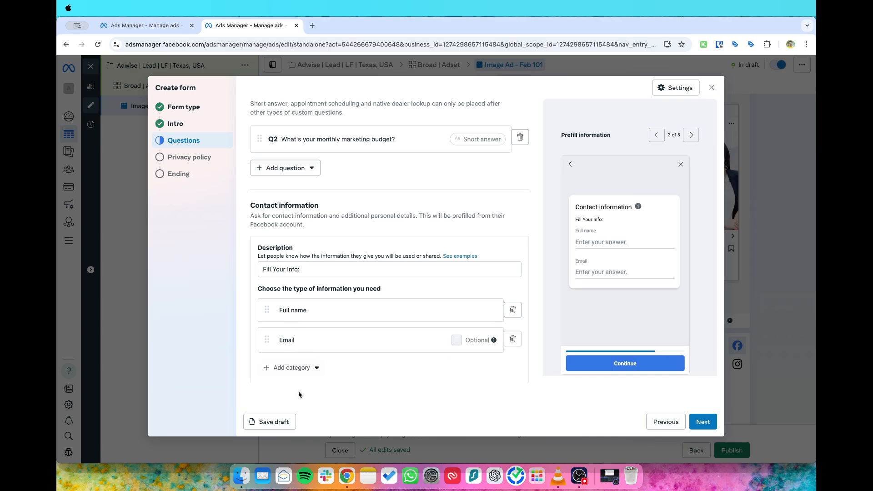
pyautogui.click(301, 368)
pyautogui.moveTo(317, 296)
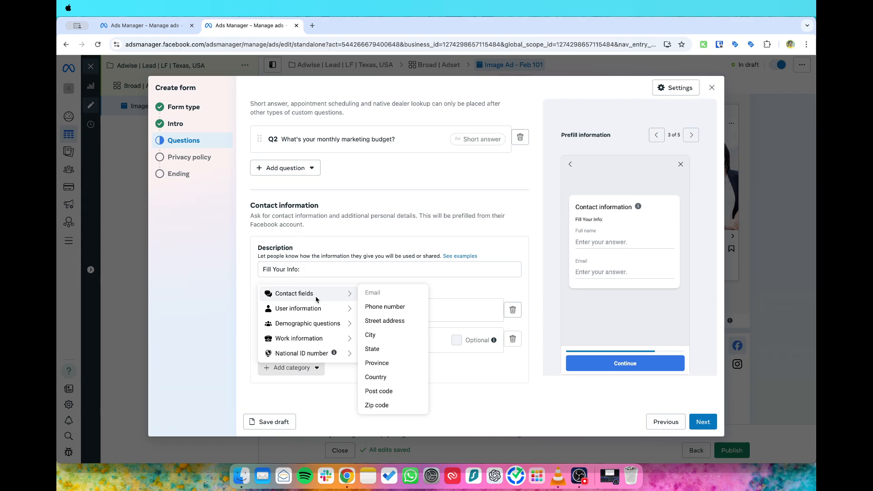
pyautogui.click(368, 304)
pyautogui.scroll(-2, 330, 359)
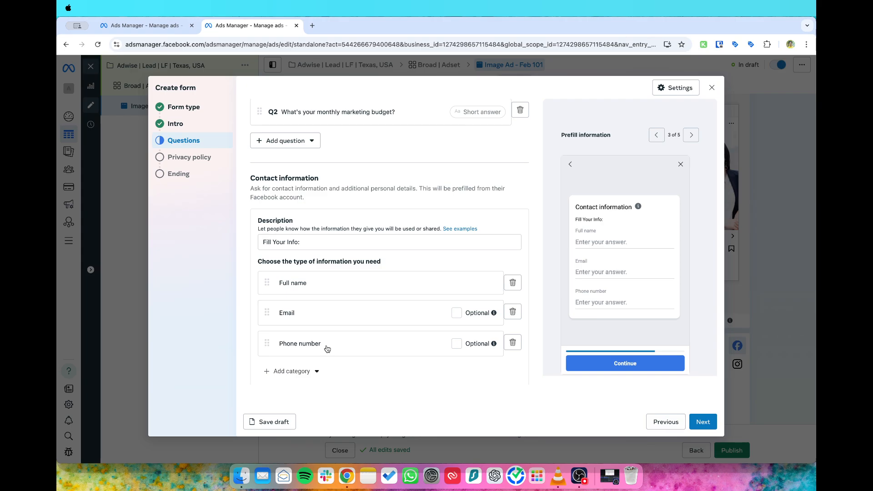
# Add Company name and Zip code fields to the contact information.
pyautogui.scroll(-1, 364, 311)
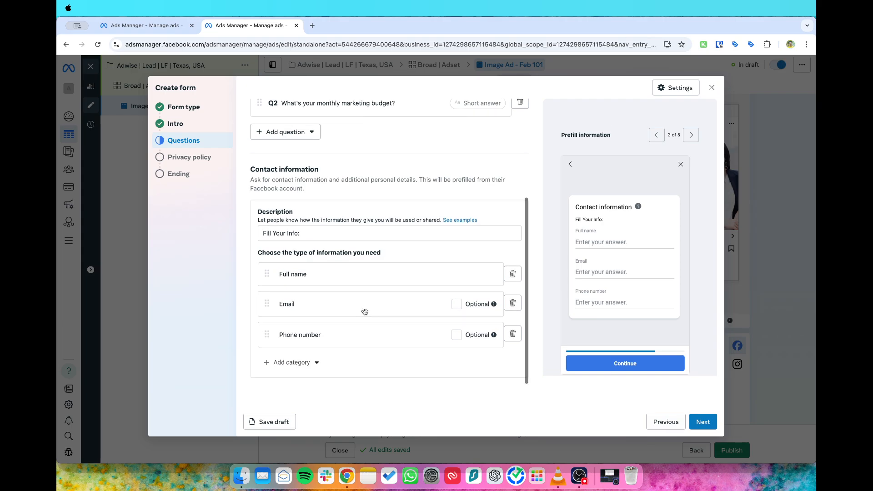
pyautogui.click(291, 362)
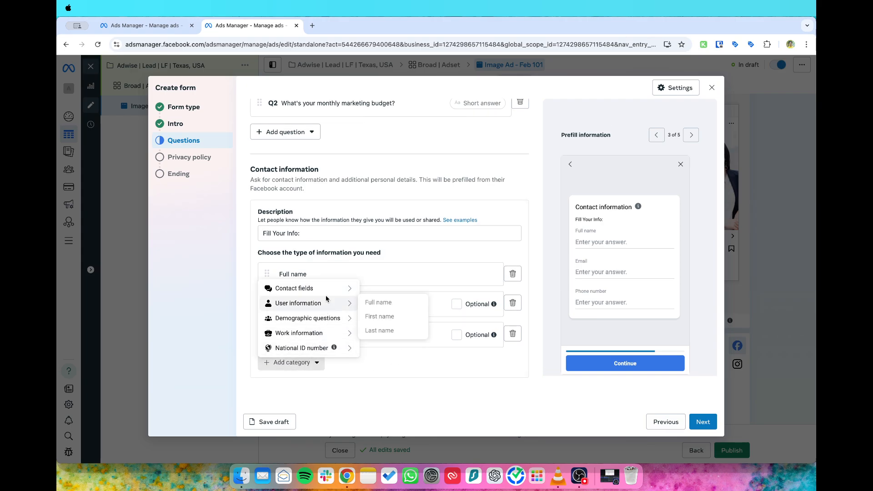
pyautogui.moveTo(324, 333)
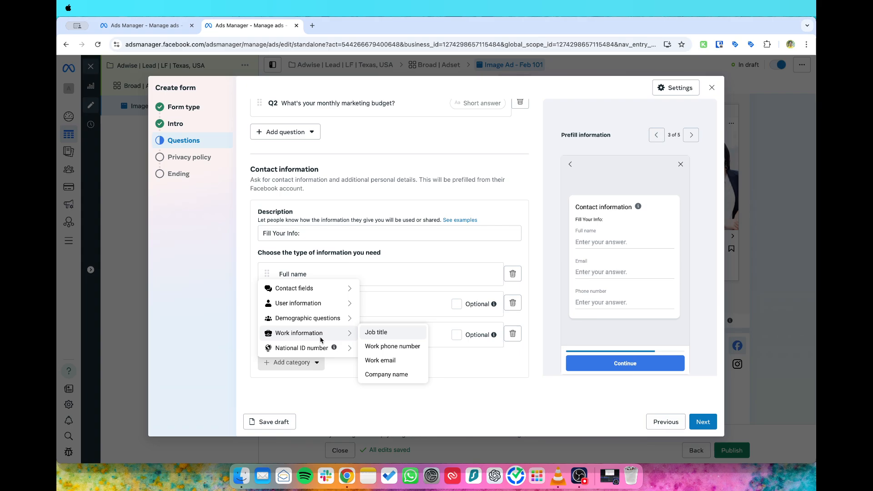
pyautogui.click(389, 375)
pyautogui.scroll(-1, 299, 377)
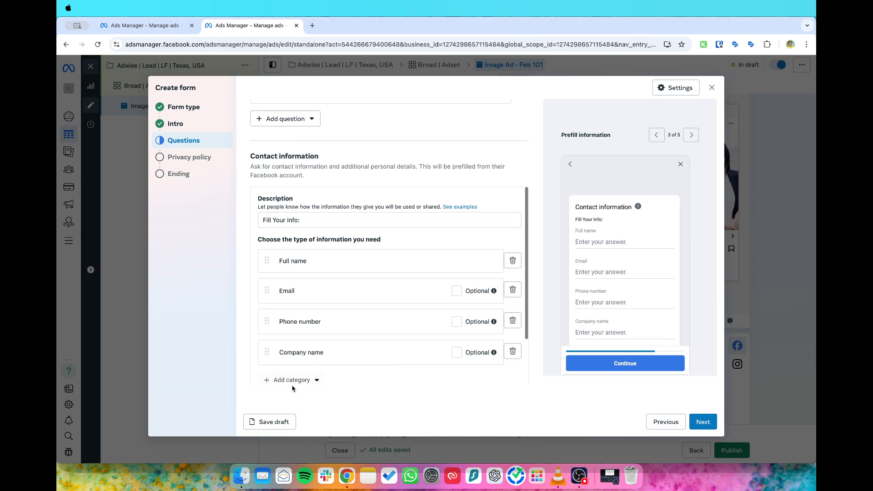
pyautogui.click(295, 381)
pyautogui.moveTo(320, 310)
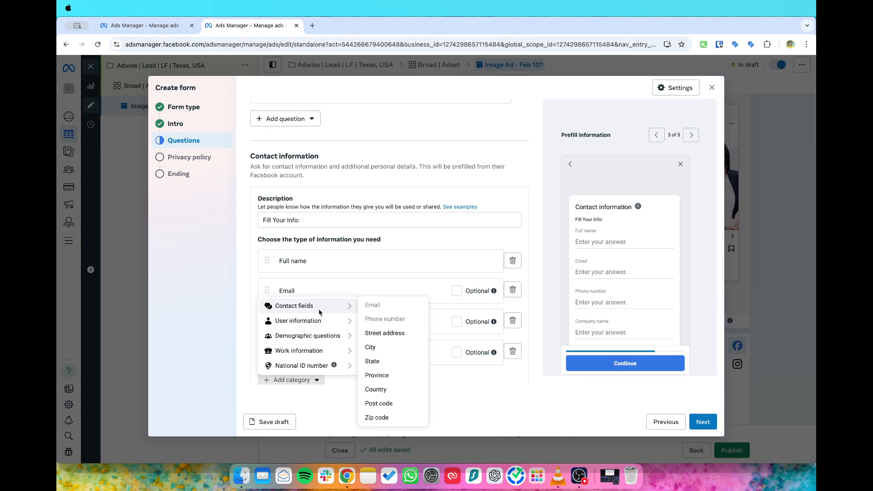
pyautogui.click(377, 417)
pyautogui.scroll(-3, 325, 328)
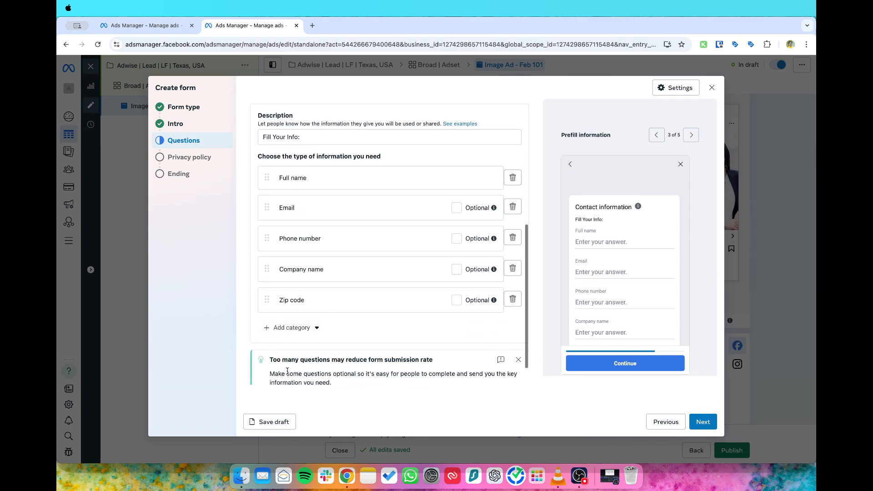
# Check the contact fields in the form preview, and remove the Zip code and Company name fields.
pyautogui.click(293, 328)
pyautogui.moveTo(317, 265)
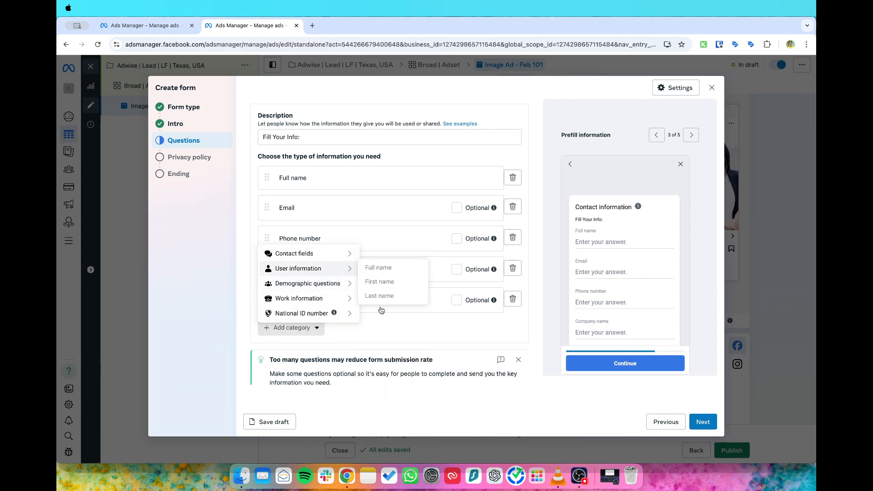
pyautogui.scroll(-3, 620, 273)
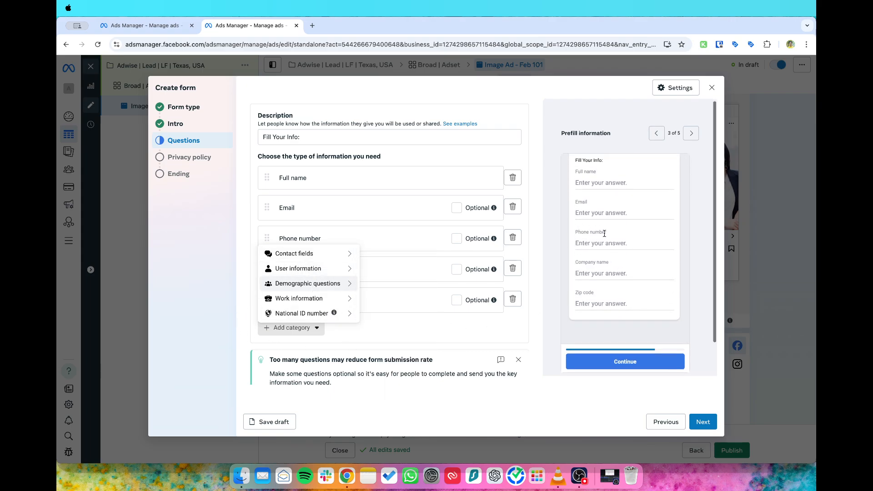
pyautogui.click(535, 319)
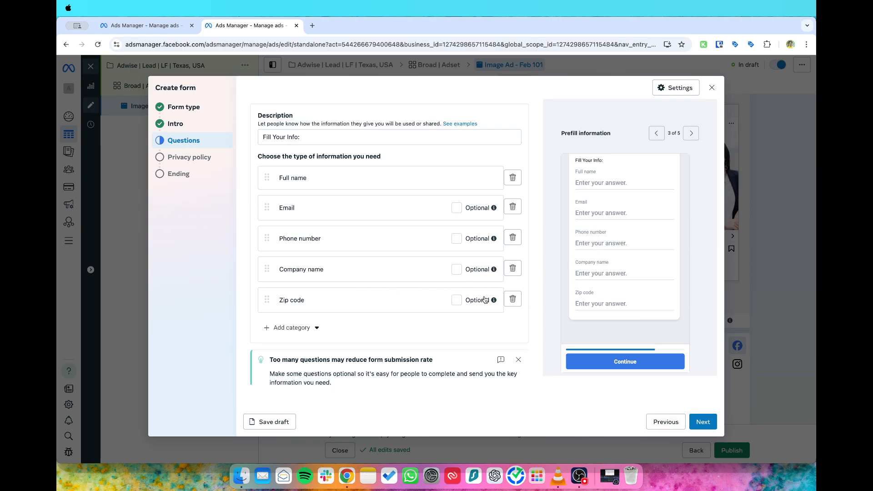
pyautogui.click(513, 299)
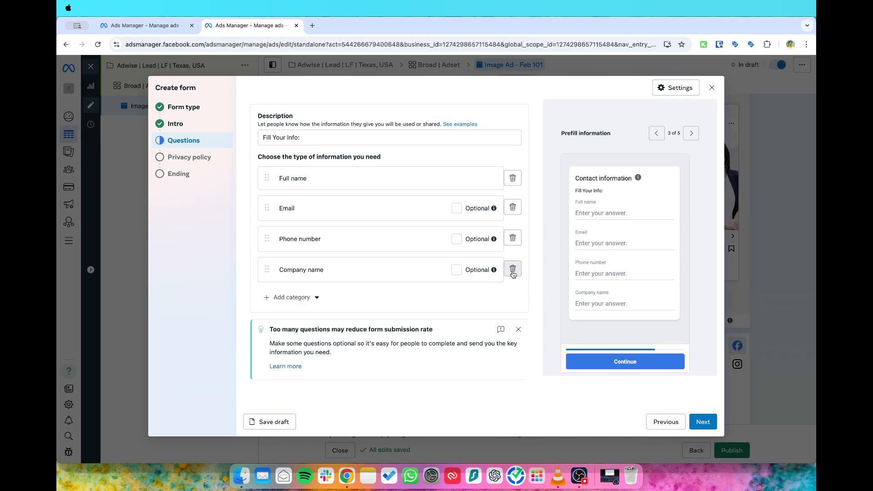
pyautogui.click(513, 268)
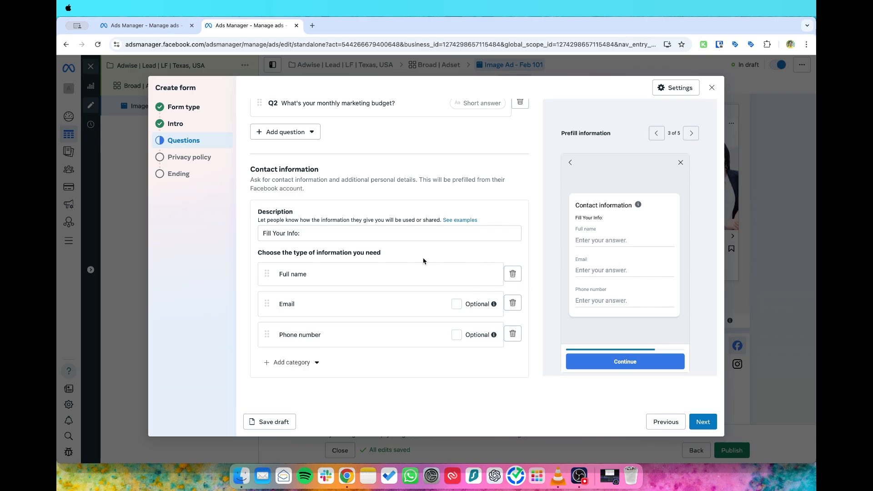
pyautogui.scroll(1, 587, 232)
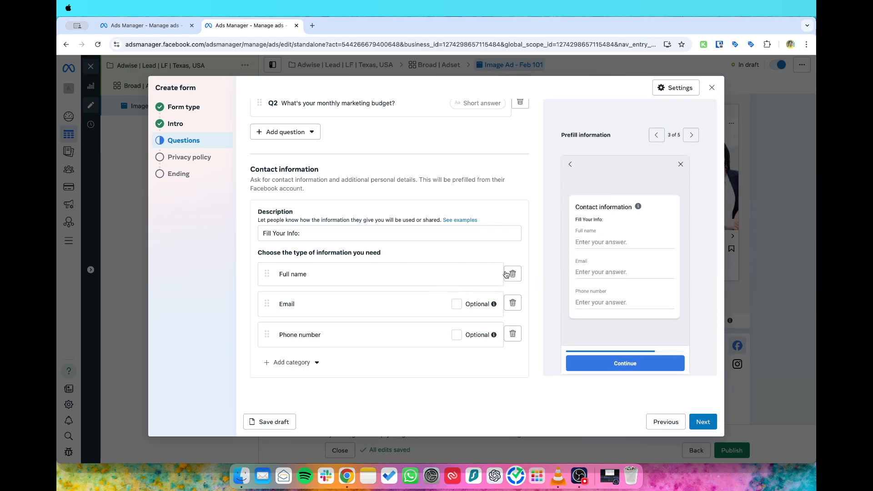
pyautogui.click(703, 423)
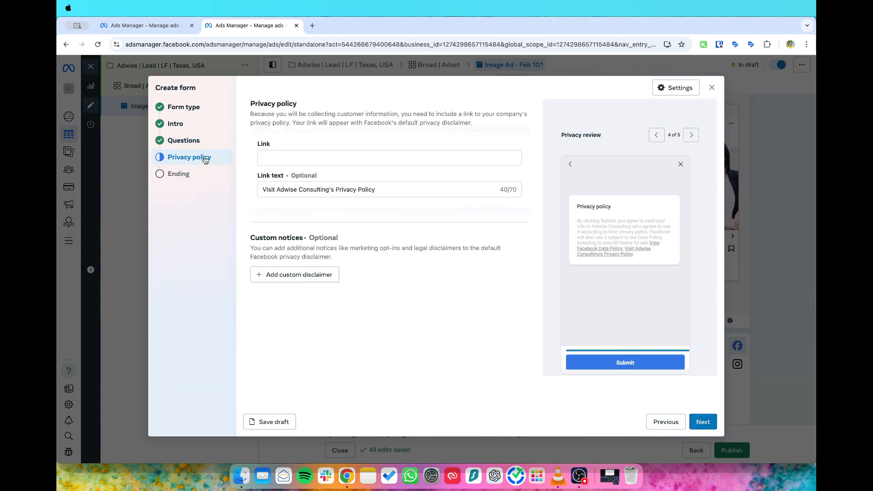
pyautogui.click(308, 158)
pyautogui.write('w')
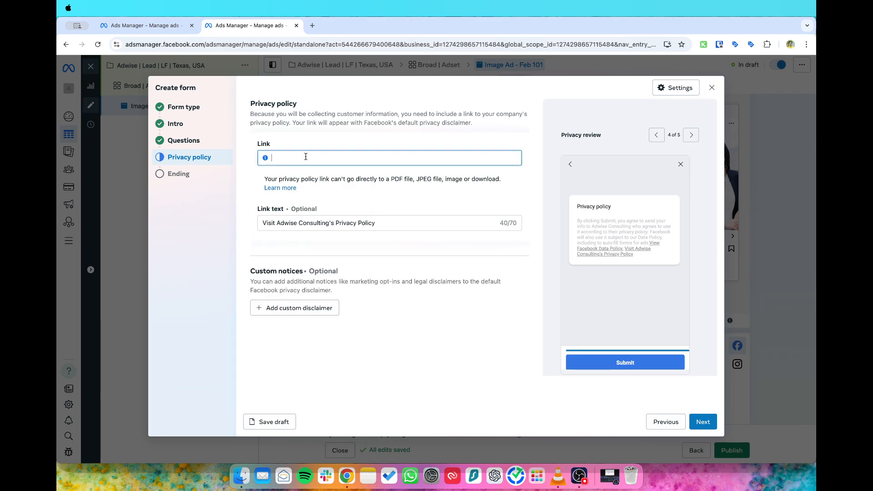
pyautogui.write('ww.adwiseconsulting.com')
pyautogui.click(258, 238)
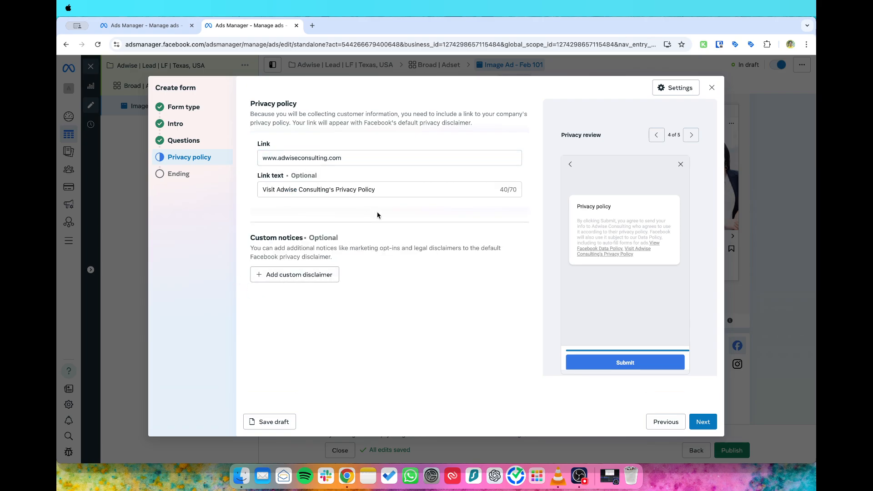
# Continue to the ending section and change the message description to "You can visit our website or exit the form!".
pyautogui.click(695, 418)
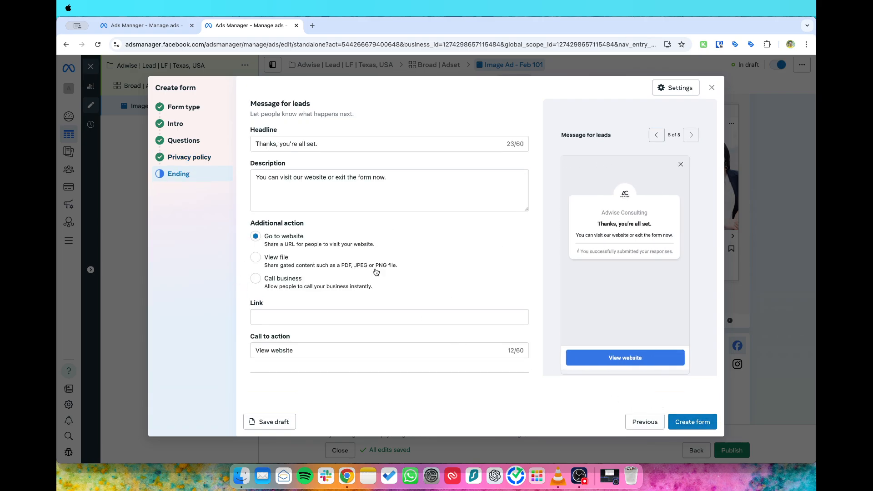
pyautogui.click(306, 143)
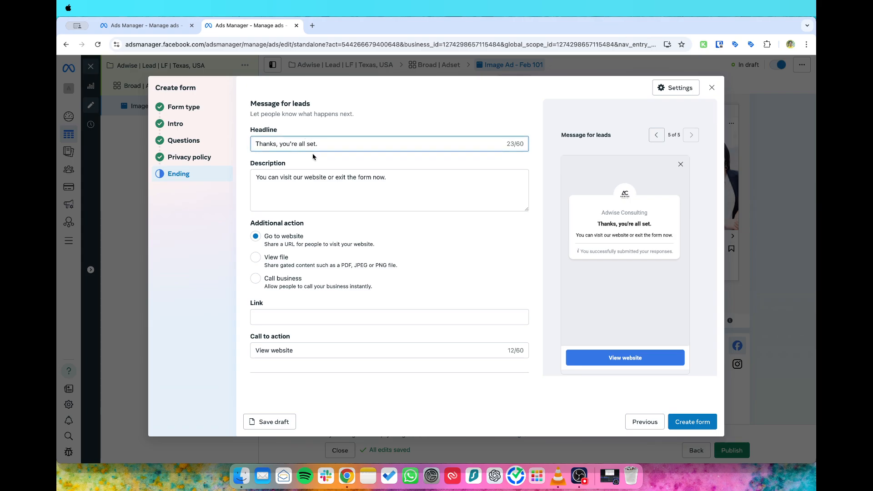
pyautogui.scroll(-1, 616, 211)
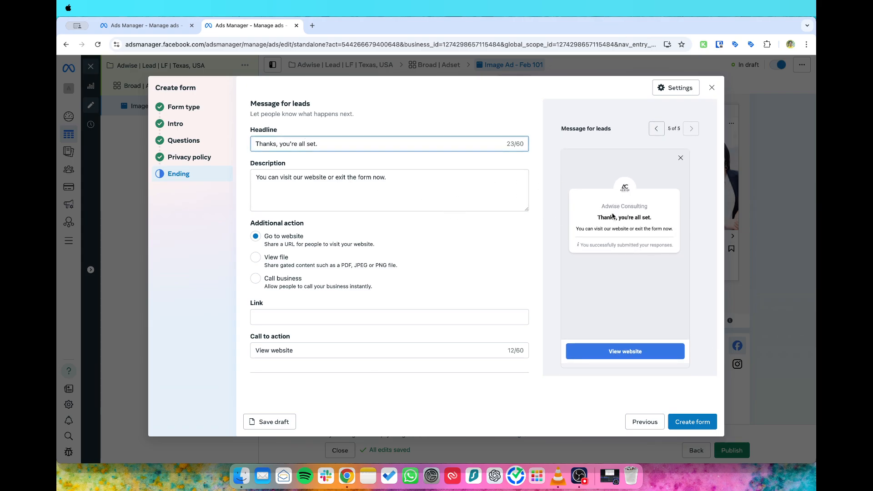
pyautogui.moveTo(597, 217); pyautogui.dragTo(679, 234)
pyautogui.click(594, 209)
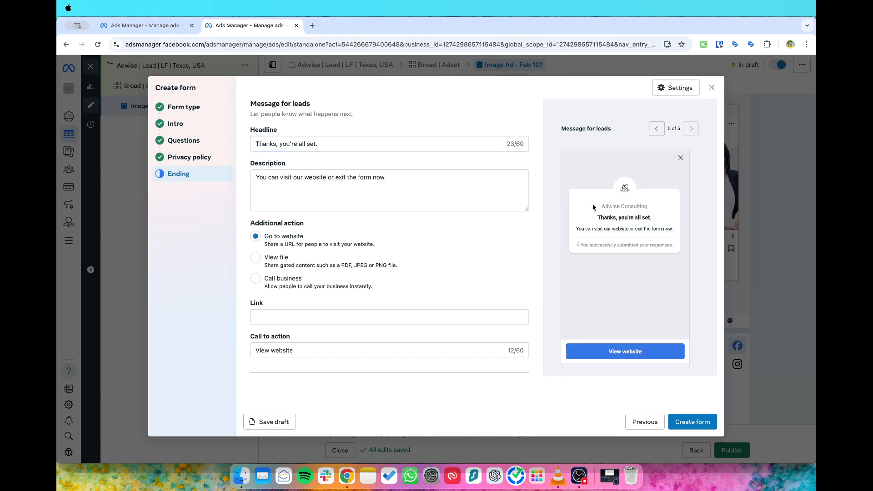
pyautogui.click(349, 144)
pyautogui.click(404, 183)
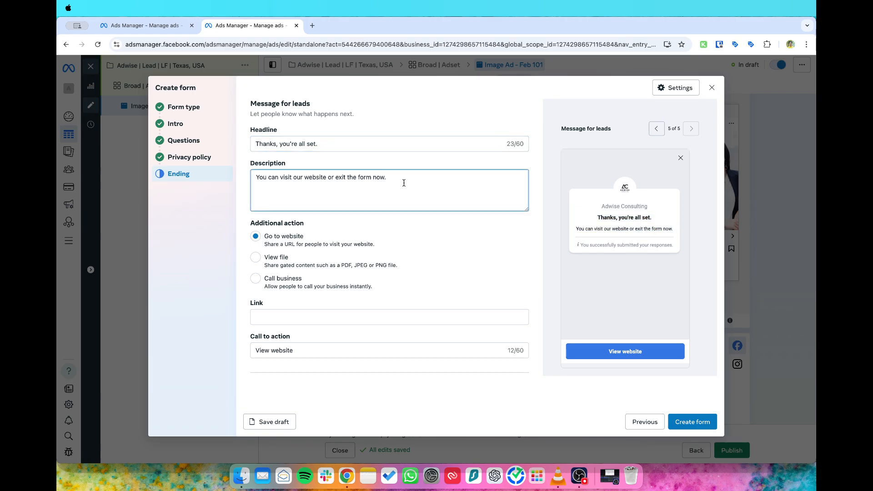
pyautogui.press('BackSpace')
pyautogui.press('BackSpace')
pyautogui.press('BackSpace')
pyautogui.press('BackSpace')
pyautogui.press('BackSpace')
pyautogui.write('!')
# Set the call-to-action text of the ending message to "Visit Our Website!".
pyautogui.tripleClick(292, 352)
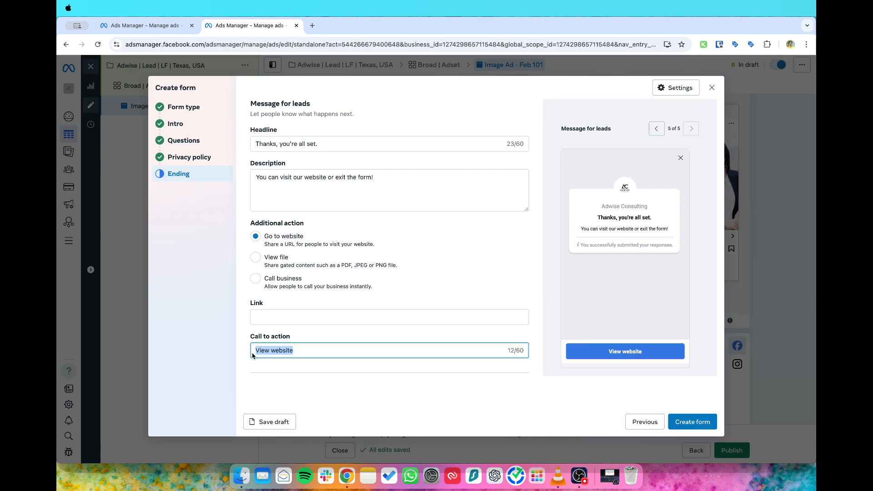
pyautogui.press('BackSpace')
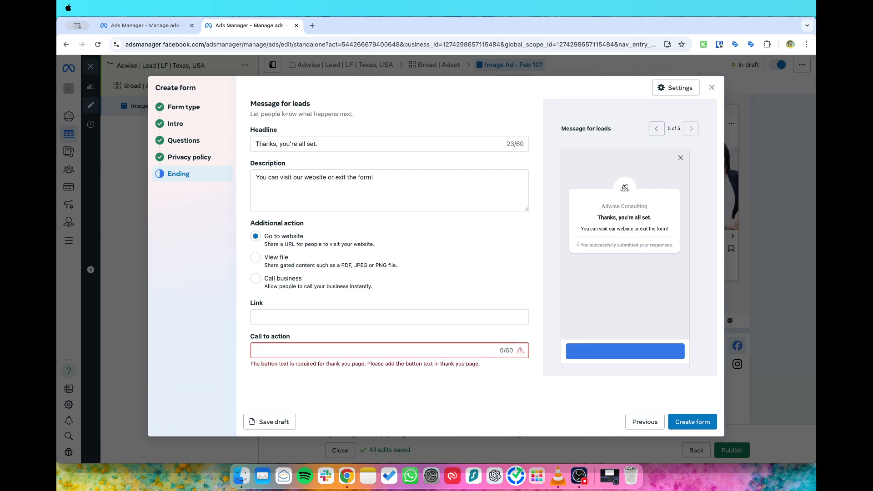
pyautogui.write('Visit O')
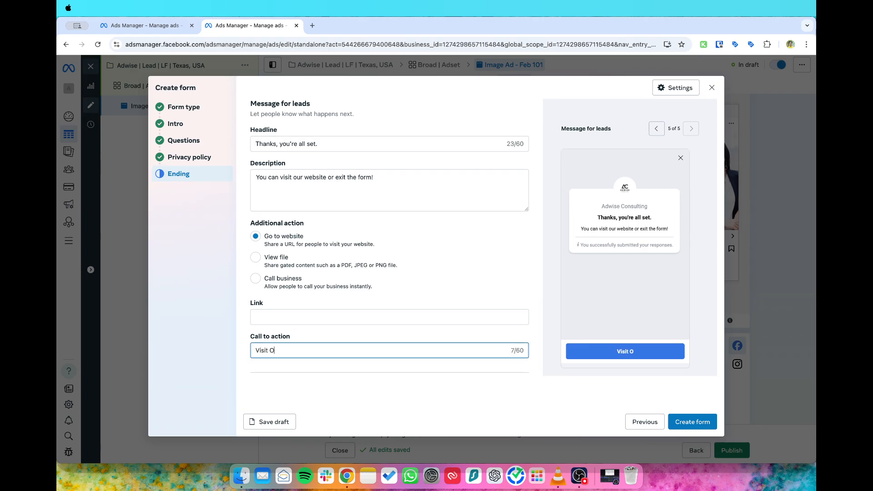
pyautogui.write('ur WEbsi')
pyautogui.press('BackSpace')
pyautogui.press('BackSpace')
pyautogui.press('BackSpace')
pyautogui.press('BackSpace')
pyautogui.write('ebsite!')
pyautogui.scroll(-1, 273, 364)
pyautogui.click(289, 314)
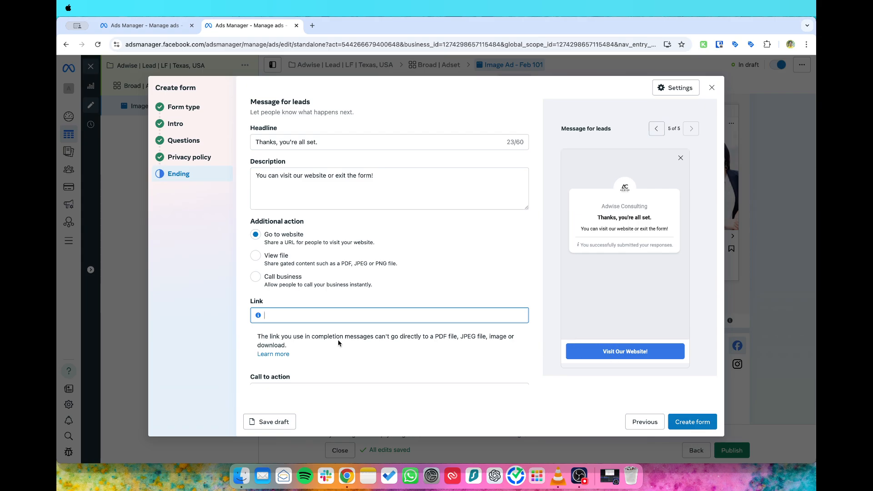
pyautogui.write('www.adwiseconsulting.com')
pyautogui.click(280, 305)
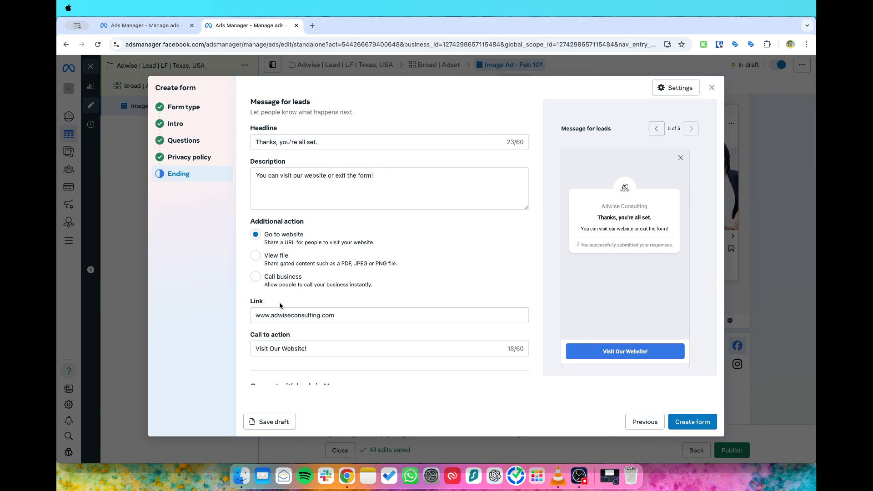
# Review every section of the form: form type, intro, questions, privacy policy and ending.
pyautogui.scroll(-2, 280, 305)
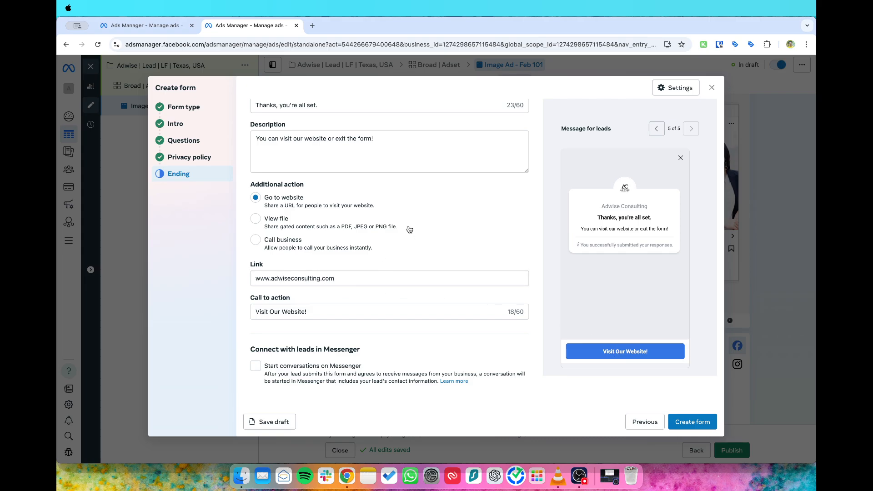
pyautogui.scroll(1, 409, 230)
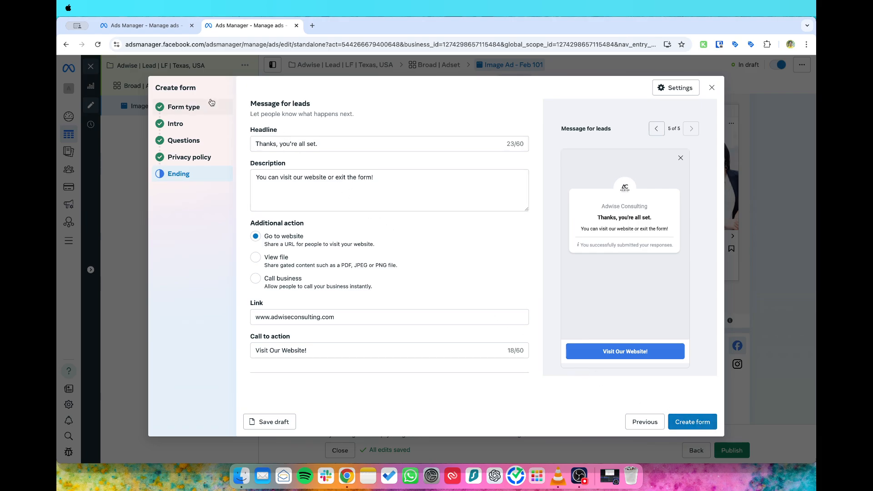
pyautogui.click(191, 109)
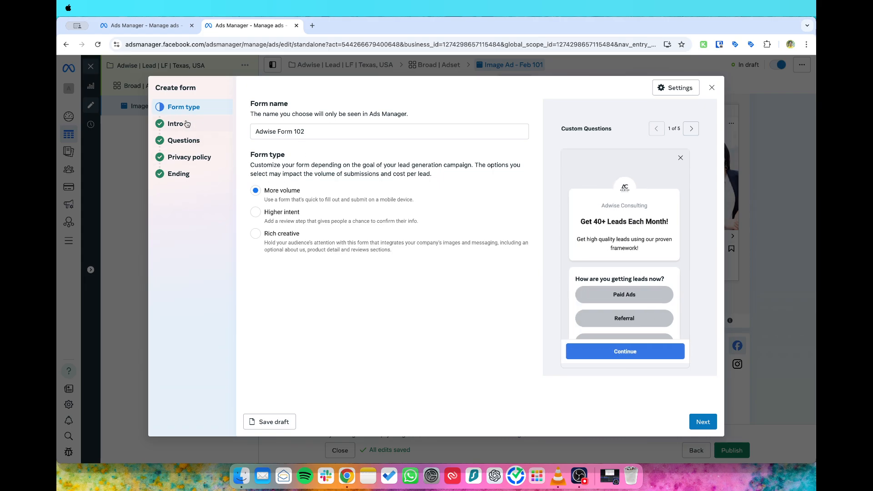
pyautogui.click(187, 124)
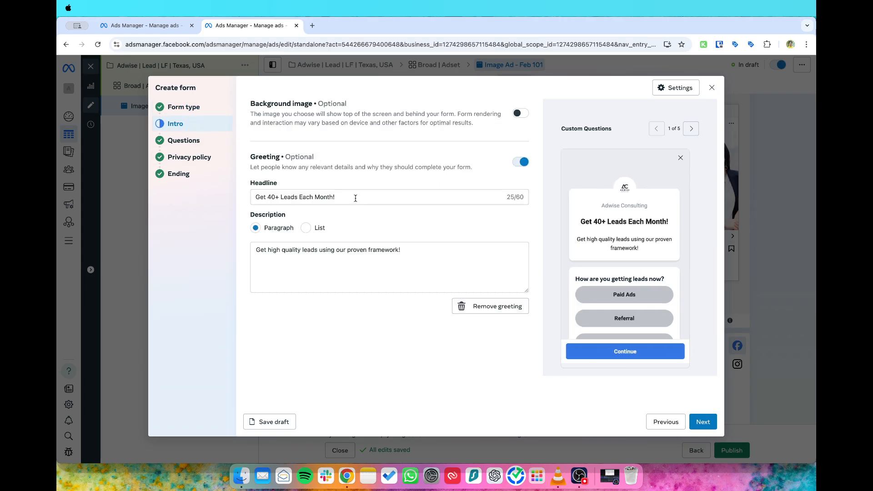
pyautogui.click(203, 145)
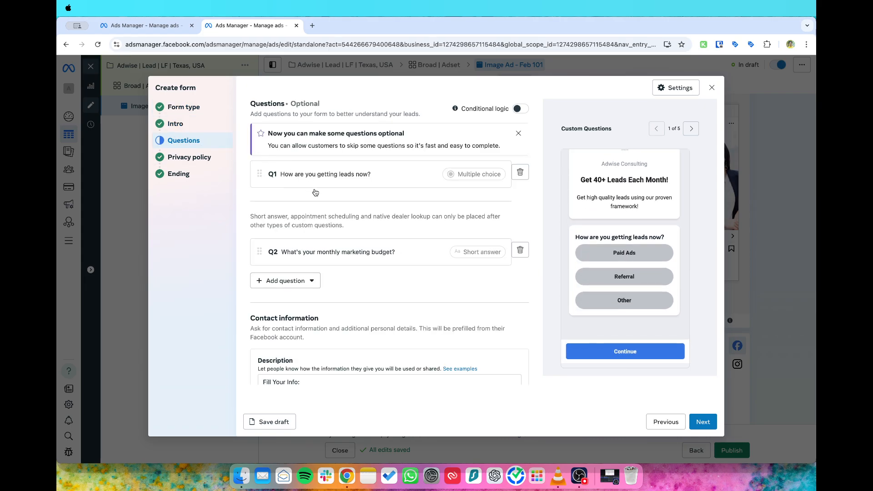
pyautogui.scroll(-1, 293, 205)
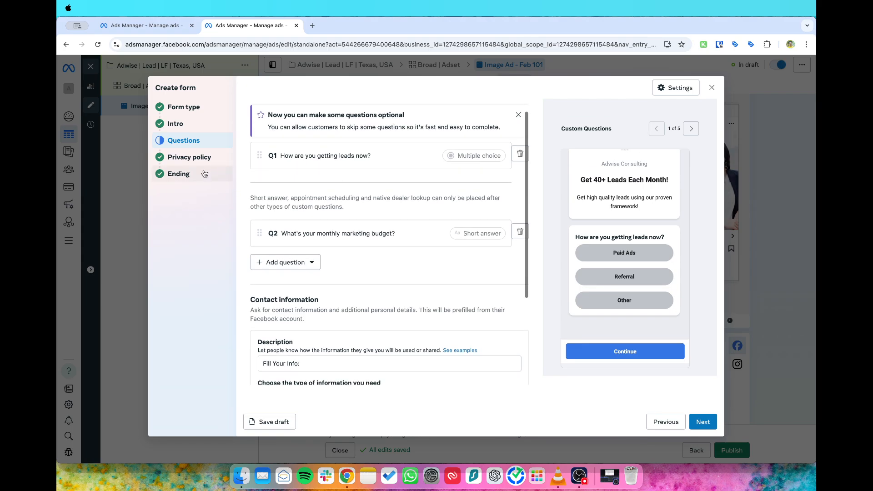
pyautogui.click(197, 160)
pyautogui.click(204, 175)
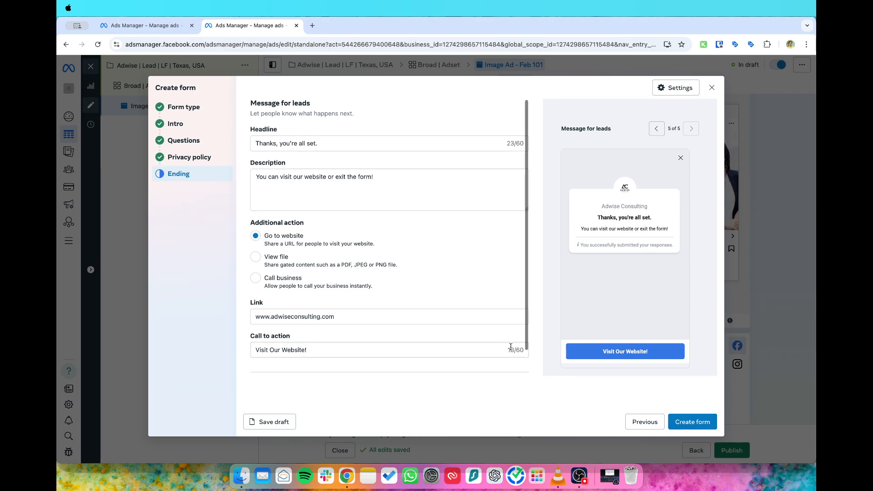
pyautogui.scroll(-2, 511, 345)
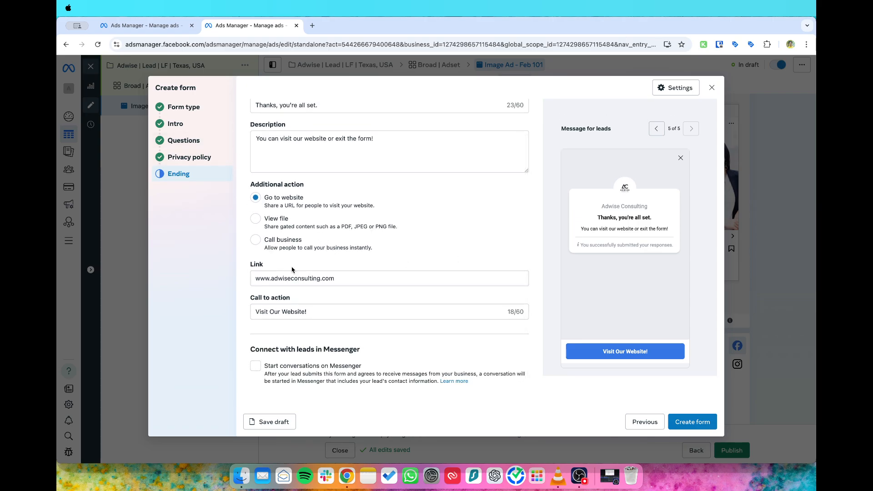
# Create the instant form, and publish the campaign with its ad set and ad after checking the ad settings.
pyautogui.click(702, 425)
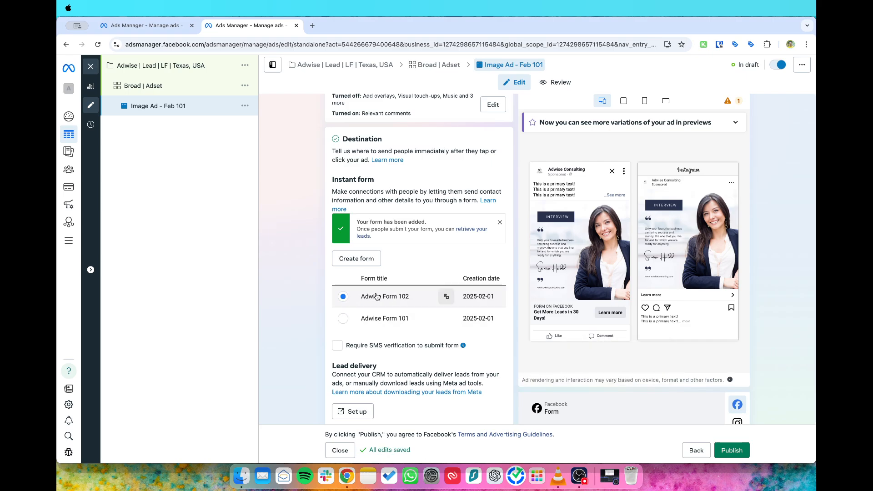
pyautogui.scroll(15, 415, 207)
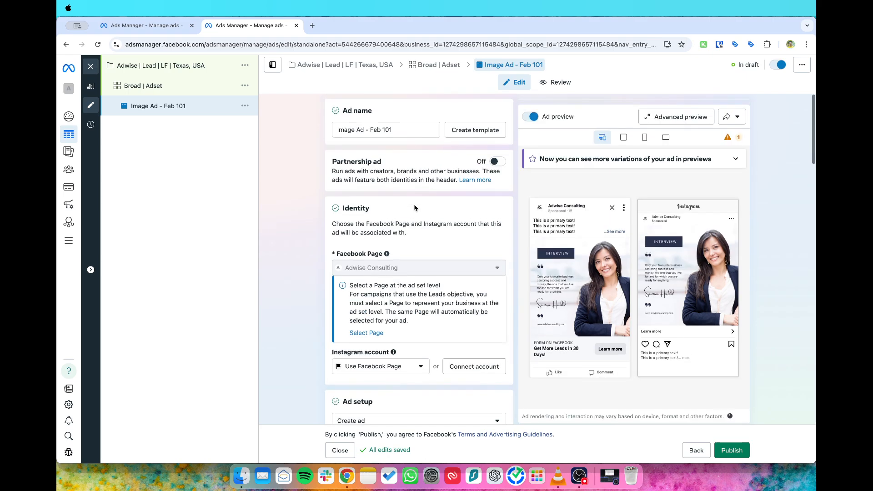
pyautogui.scroll(-15, 414, 208)
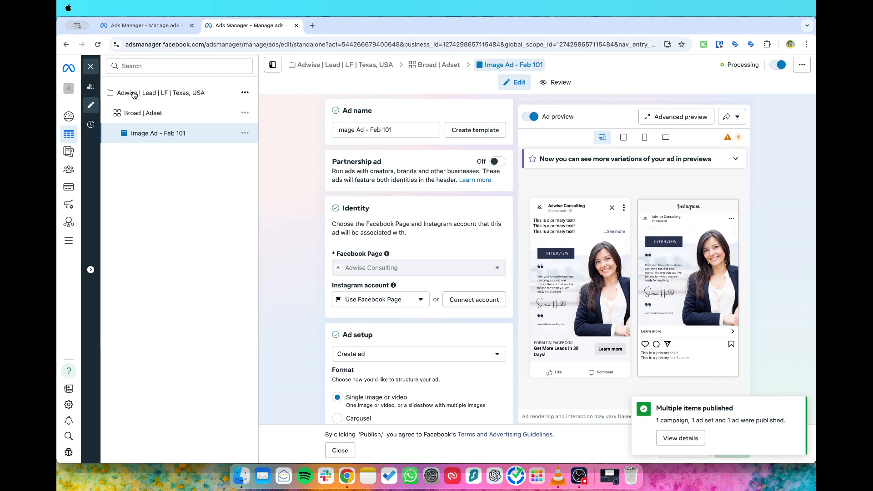
# Close the campaign editor and open the ad sets of the Adwise | Lead | LF | Texas, USA campaign.
pyautogui.click(165, 94)
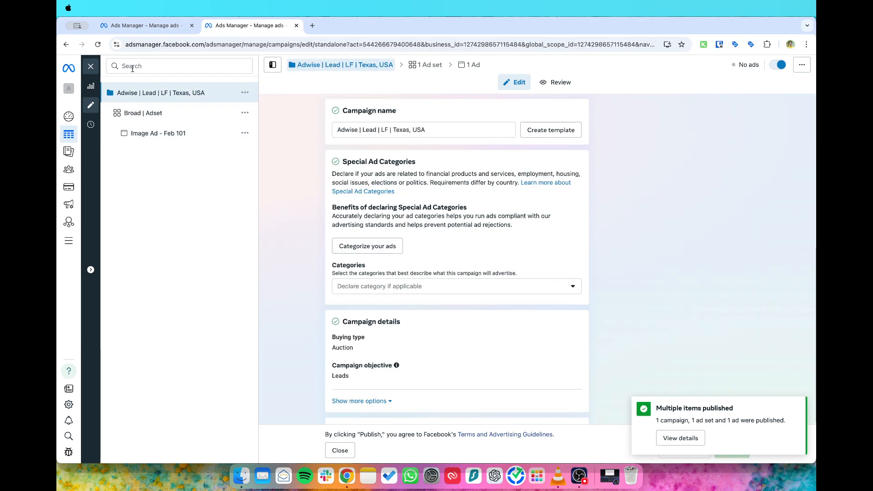
pyautogui.click(91, 67)
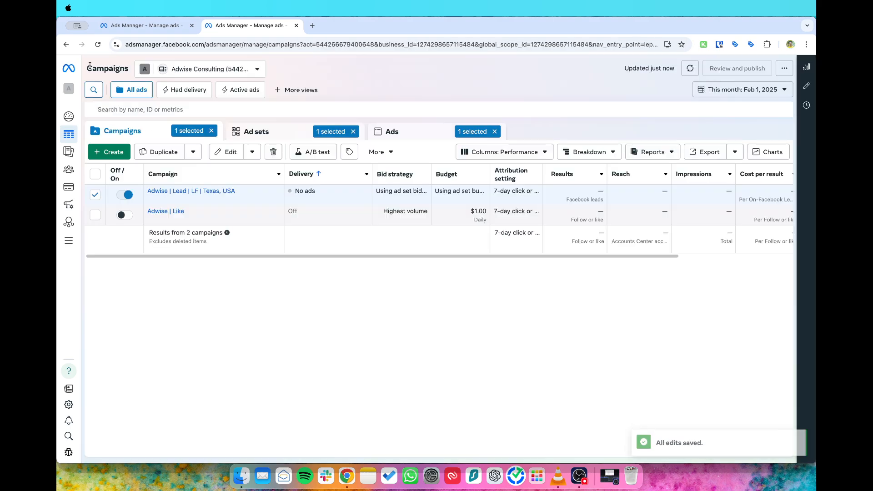
pyautogui.click(95, 195)
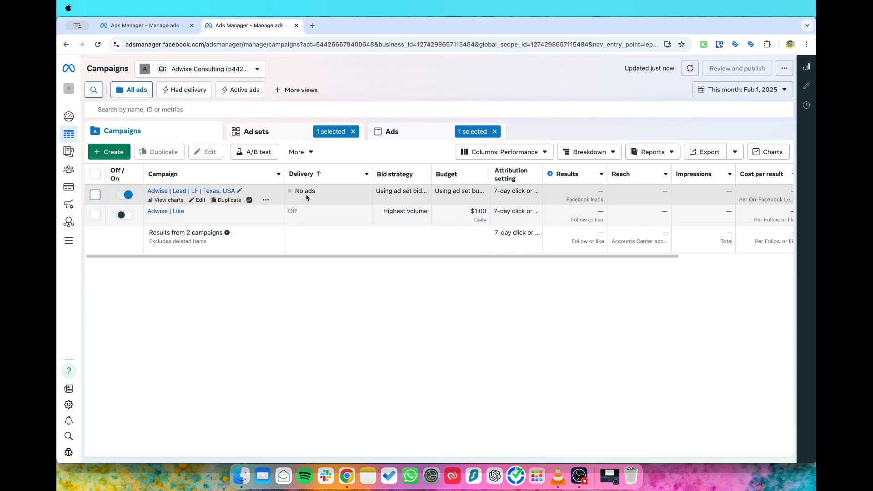
pyautogui.click(162, 190)
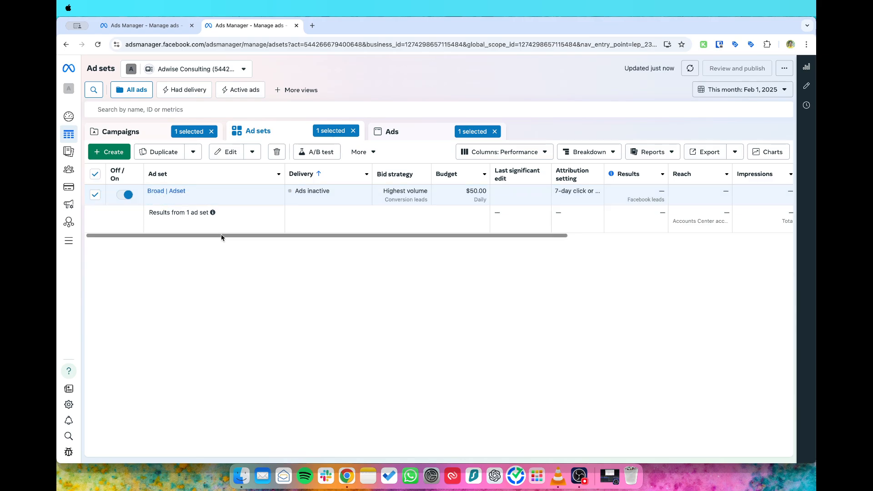